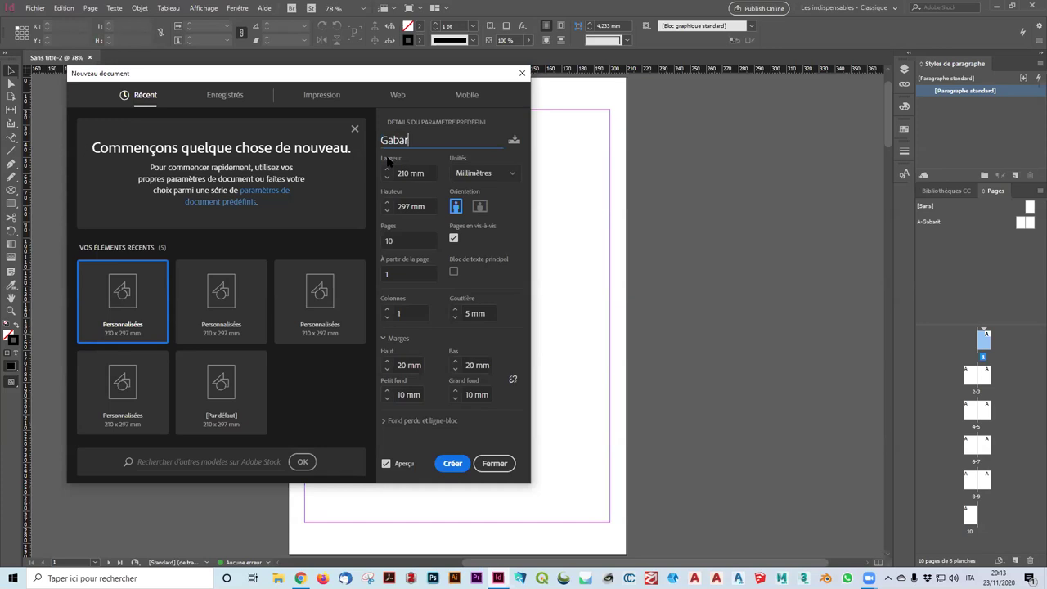
Step: Name the new document Gabarits, switch its units to centimetres and create it
type("s")
left_click(508, 180)
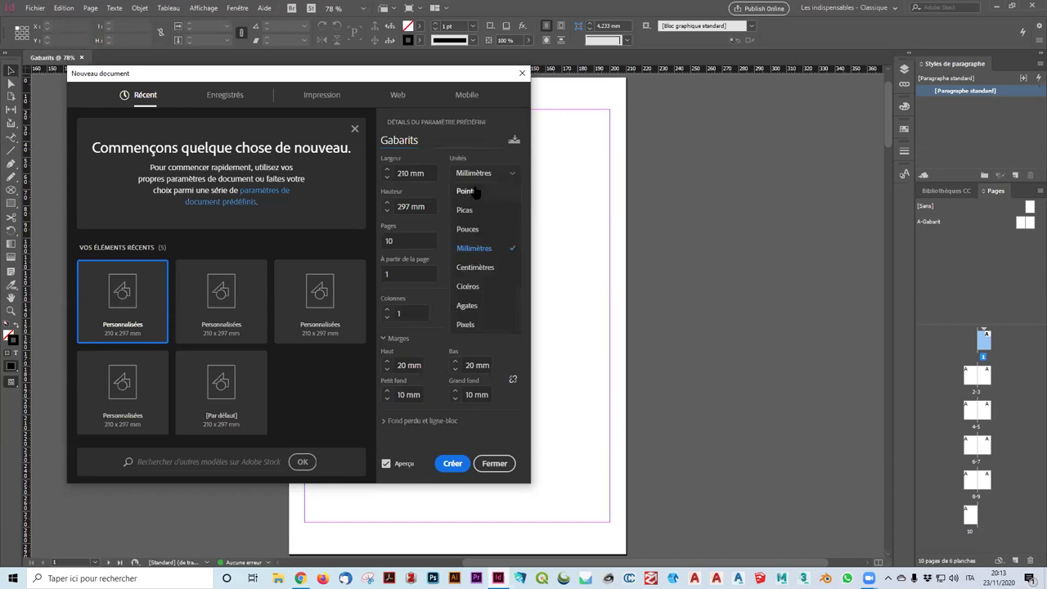
left_click(474, 267)
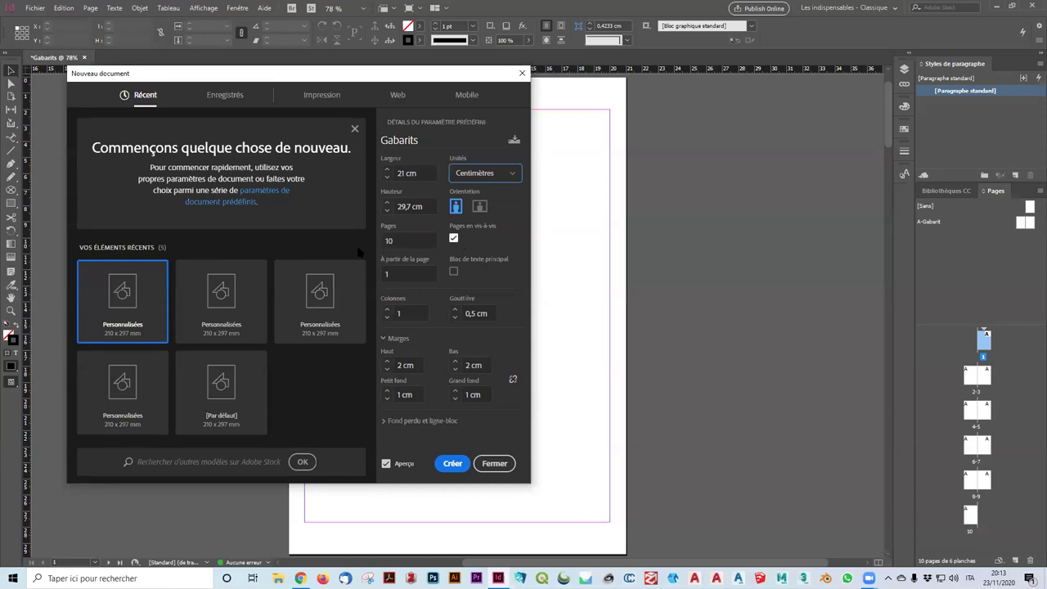
left_click(460, 463)
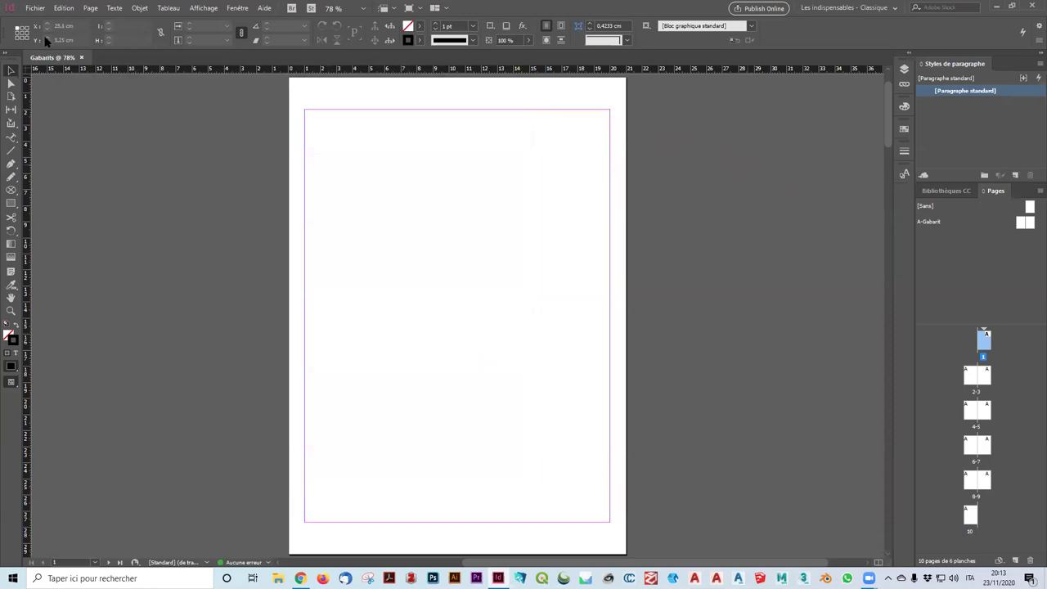
Step: Save the document as Gabarits on the Bureau in the InDesign CC 2019 format
left_click(36, 9)
left_click(77, 96)
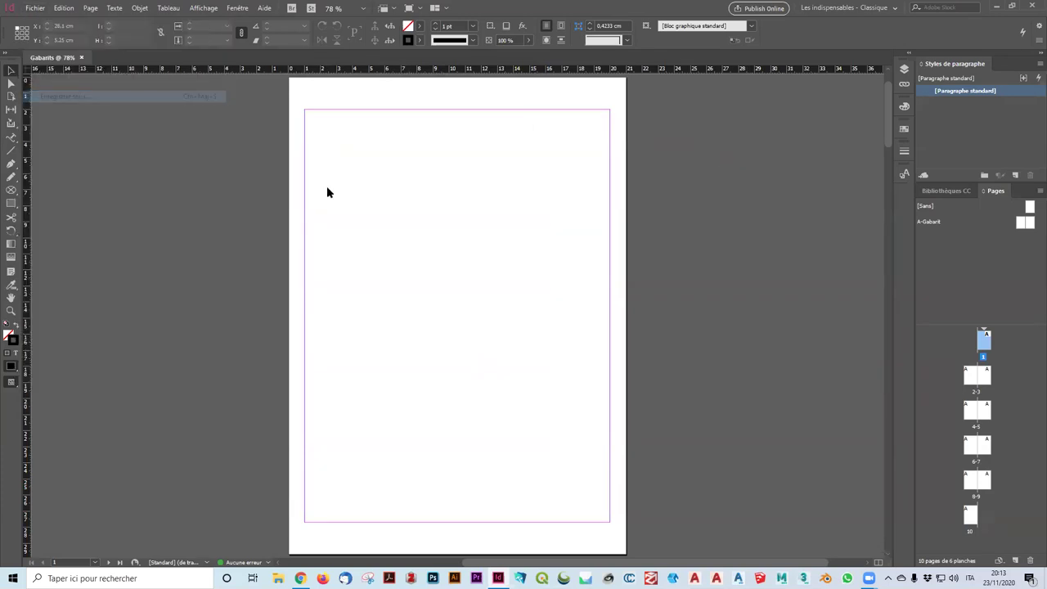
left_click(426, 379)
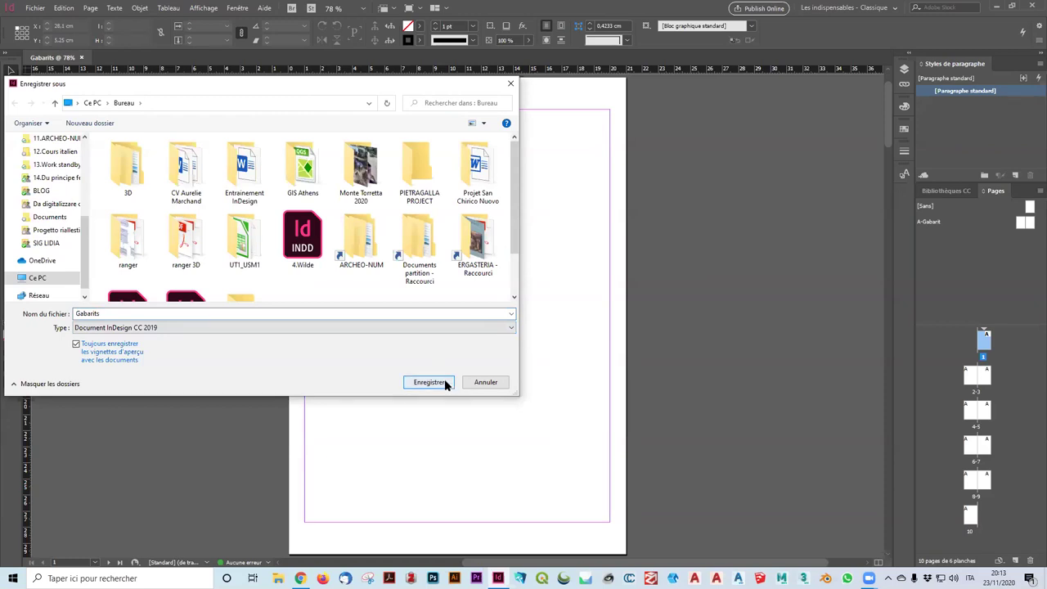
left_click(446, 384)
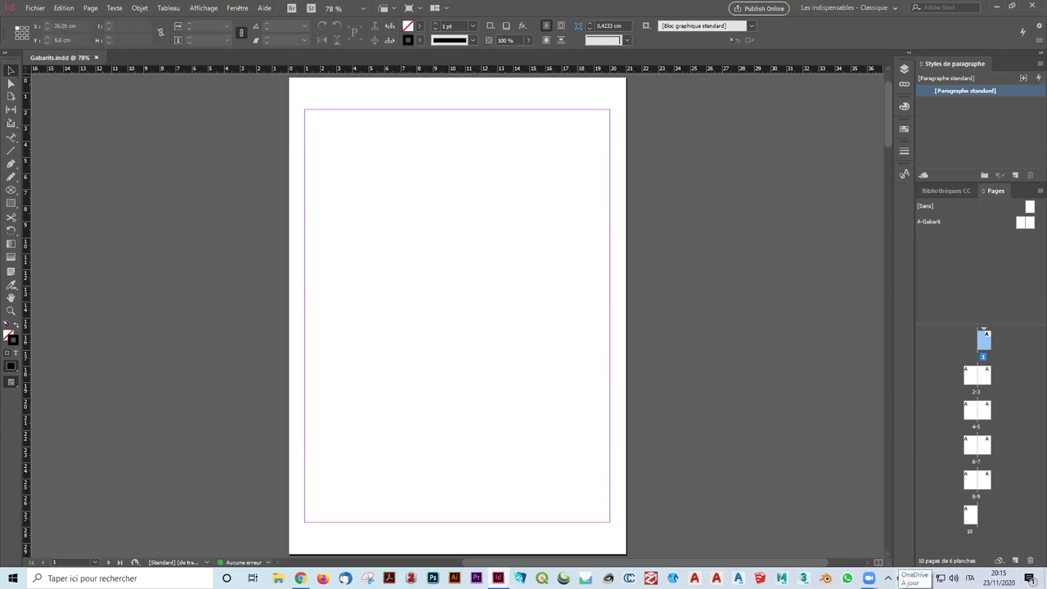
Step: Widen the collapsed panel column to show its labels and open the left page of the A-Gabarit master
left_click_drag(893, 325, 806, 330)
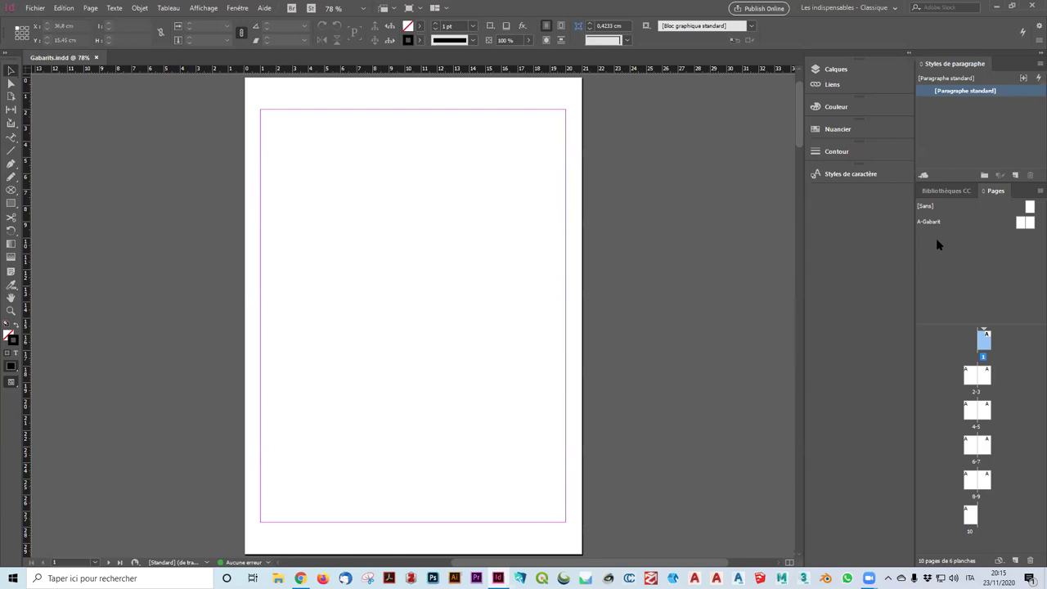
left_click(929, 207)
left_click(35, 7)
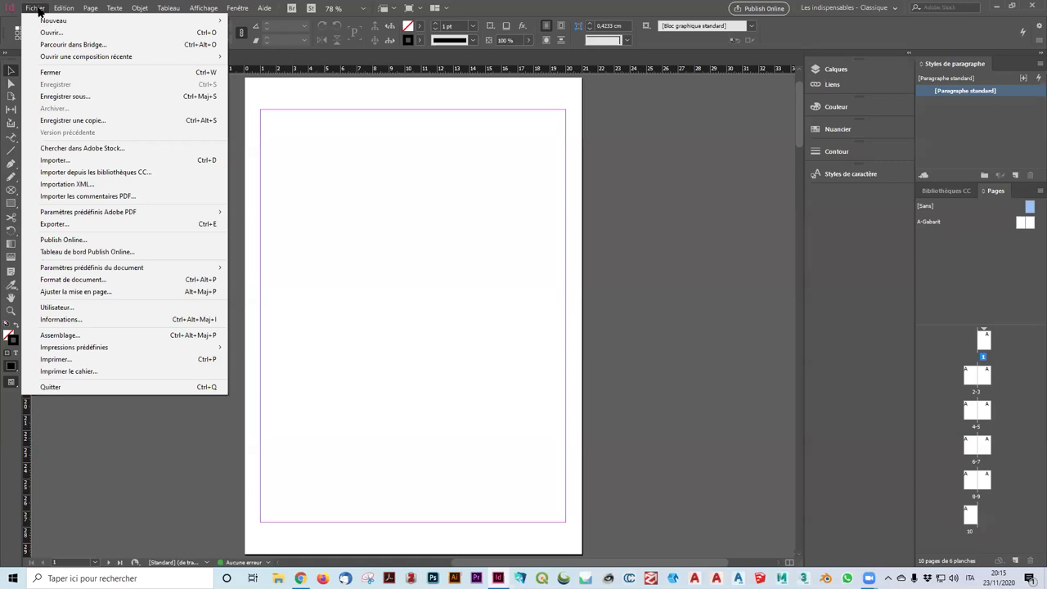
key("Escape")
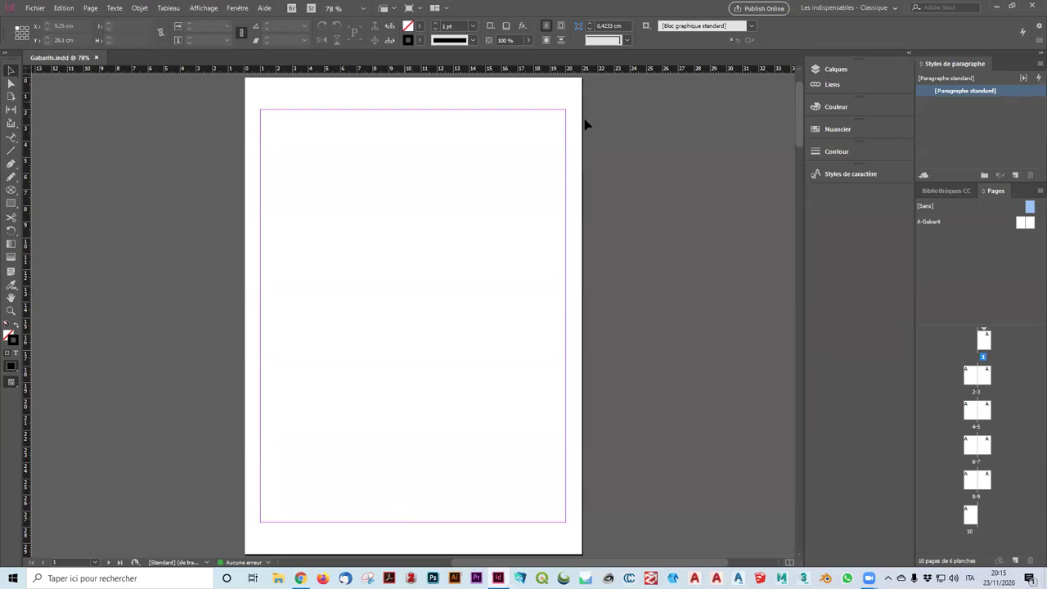
left_click(1019, 224)
double_click(1020, 224)
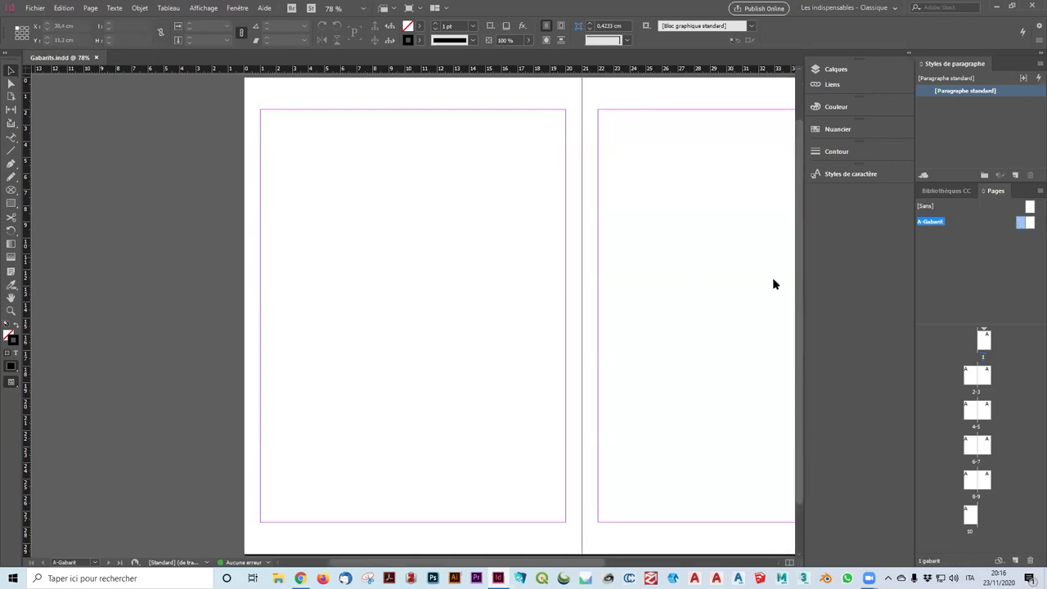
double_click(1022, 225)
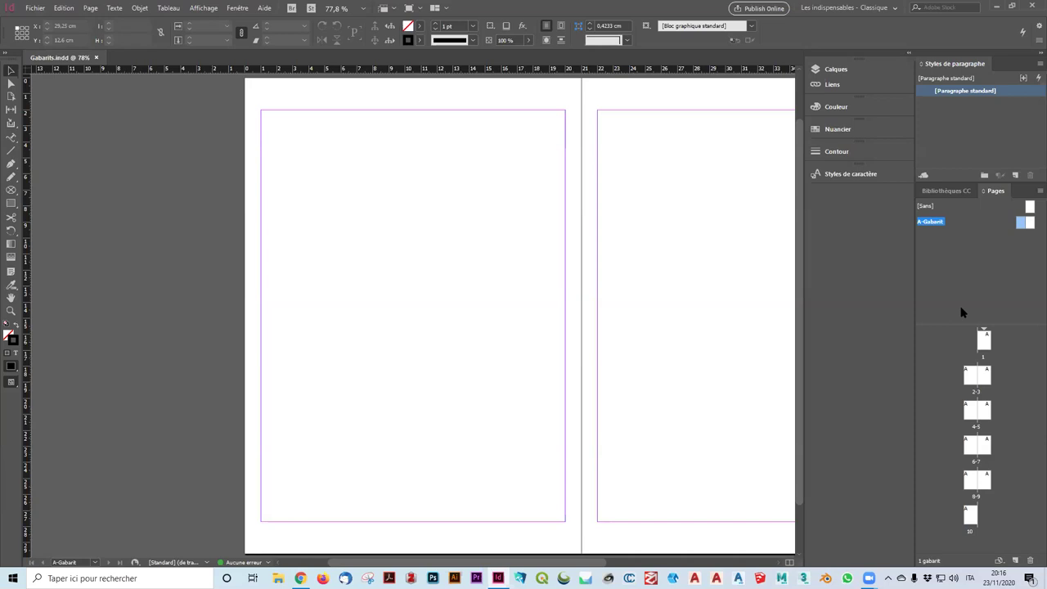
Step: Create a new two-page A4 master with prefix B and the name "page de garde", based on no other master
left_click(1031, 195)
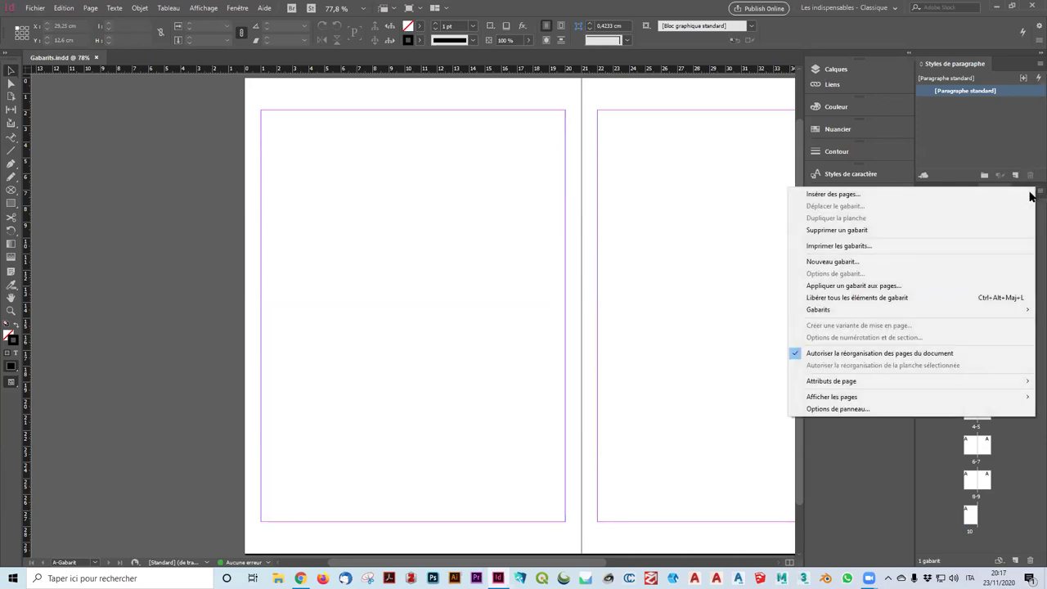
left_click(1031, 193)
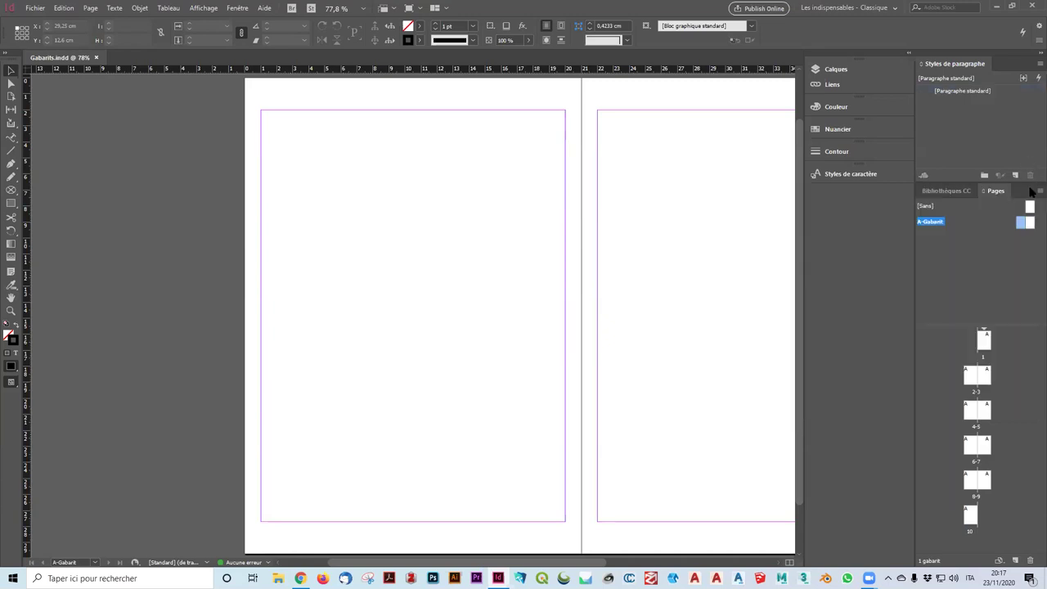
left_click(1032, 193)
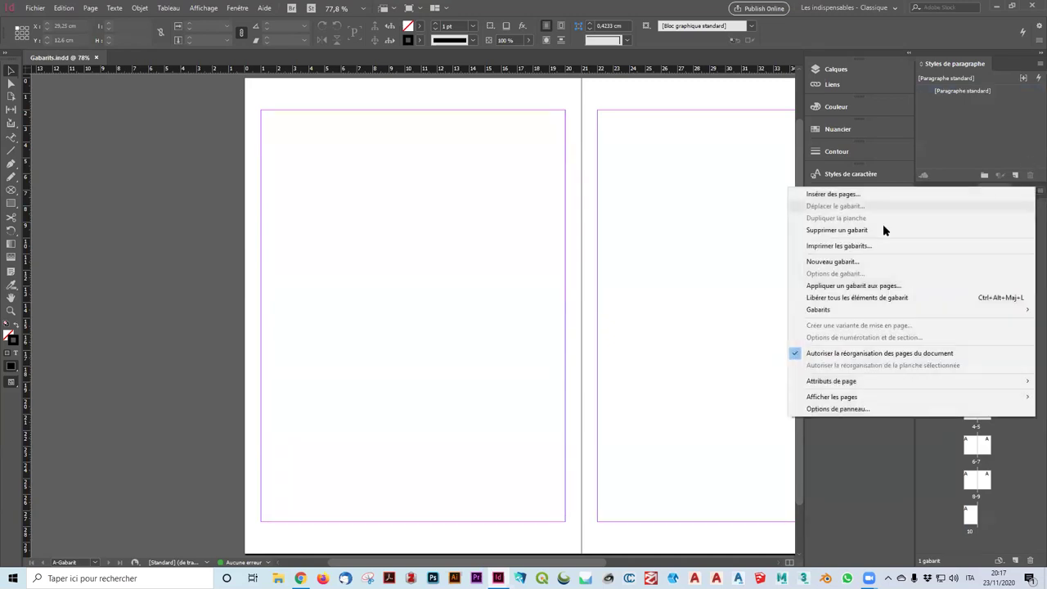
left_click(863, 259)
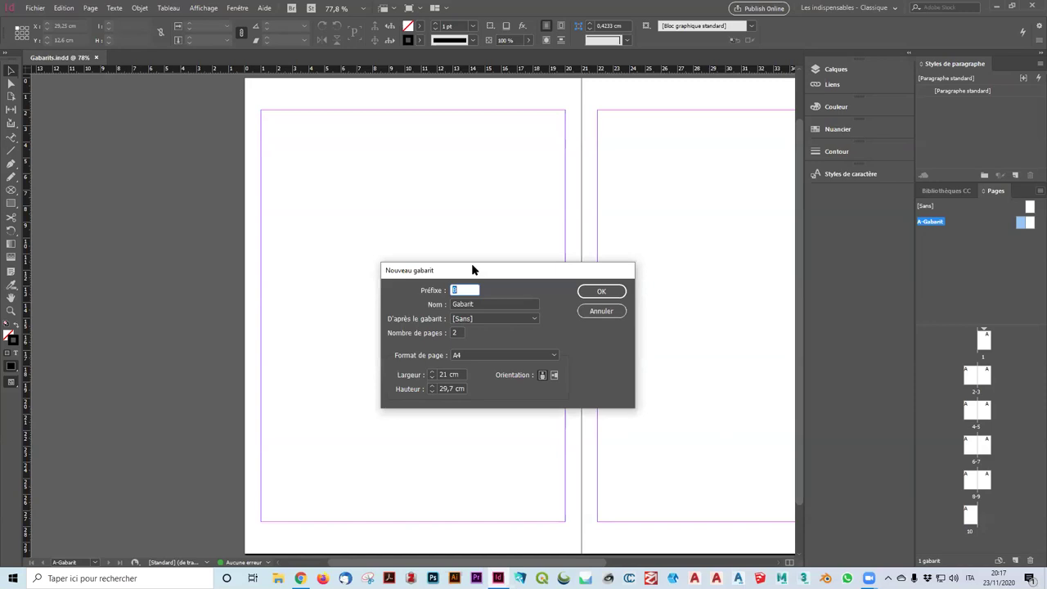
left_click_drag(474, 270, 558, 179)
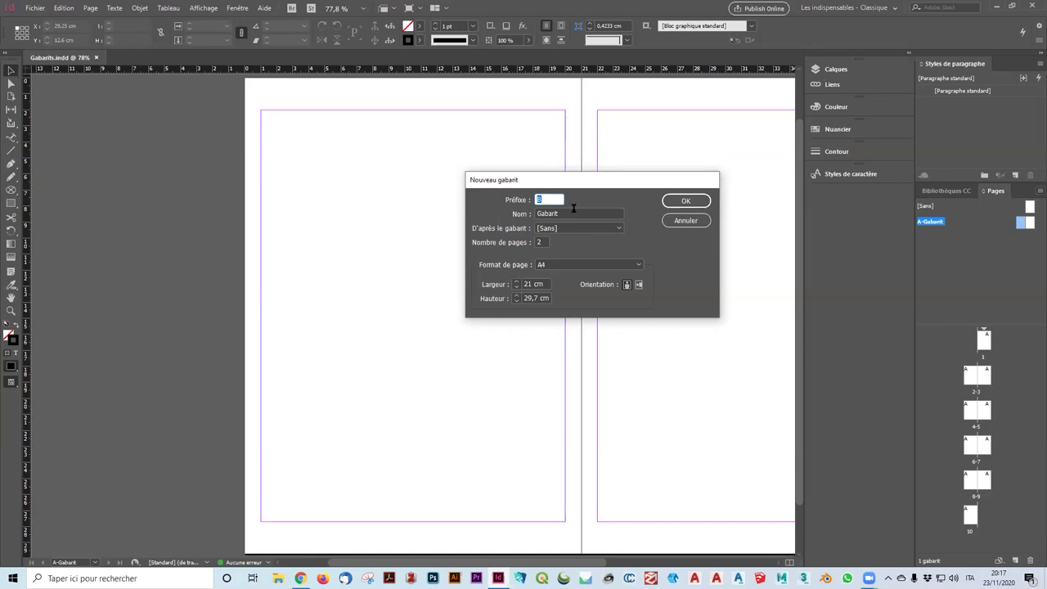
double_click(570, 213)
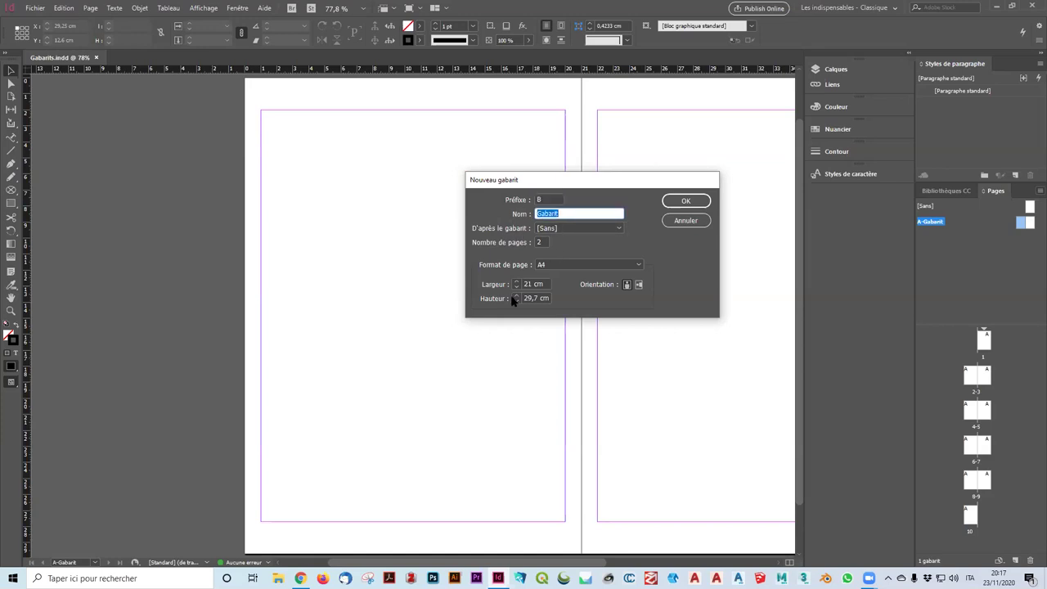
type("page de garde")
left_click(537, 240)
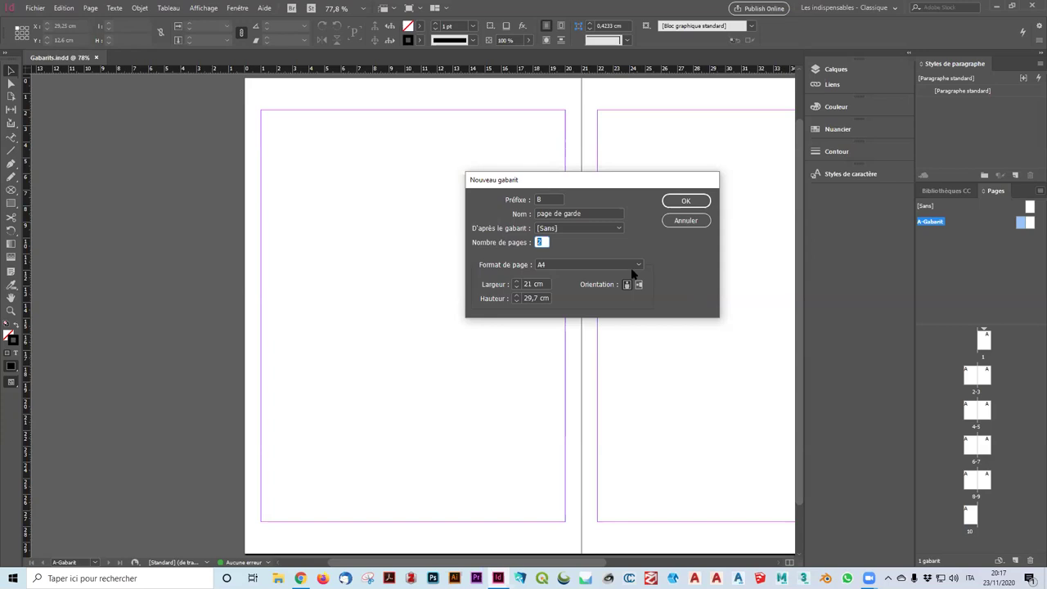
double_click(554, 198)
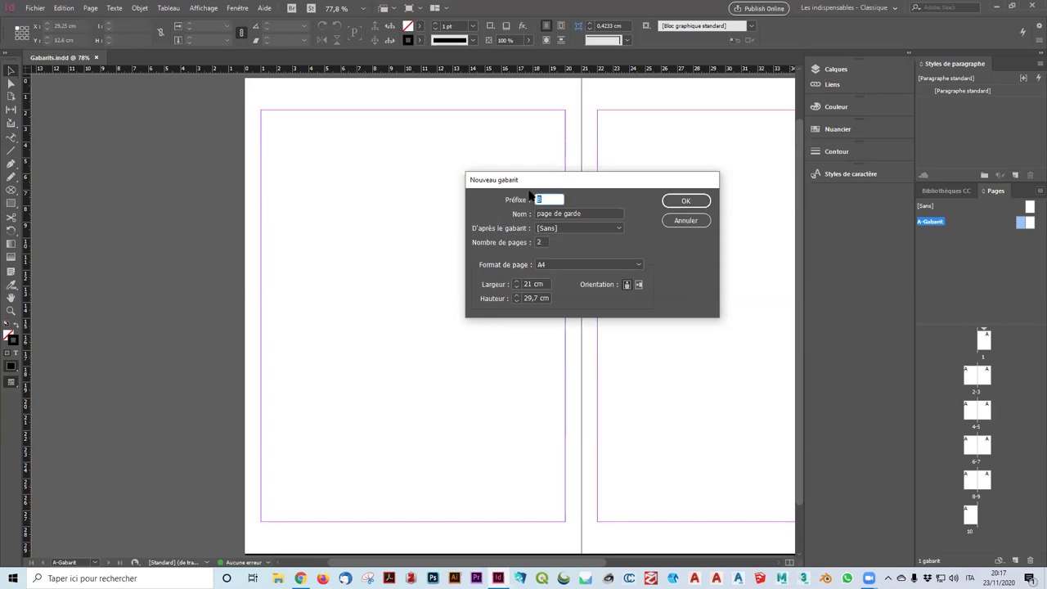
type("B")
left_click(687, 203)
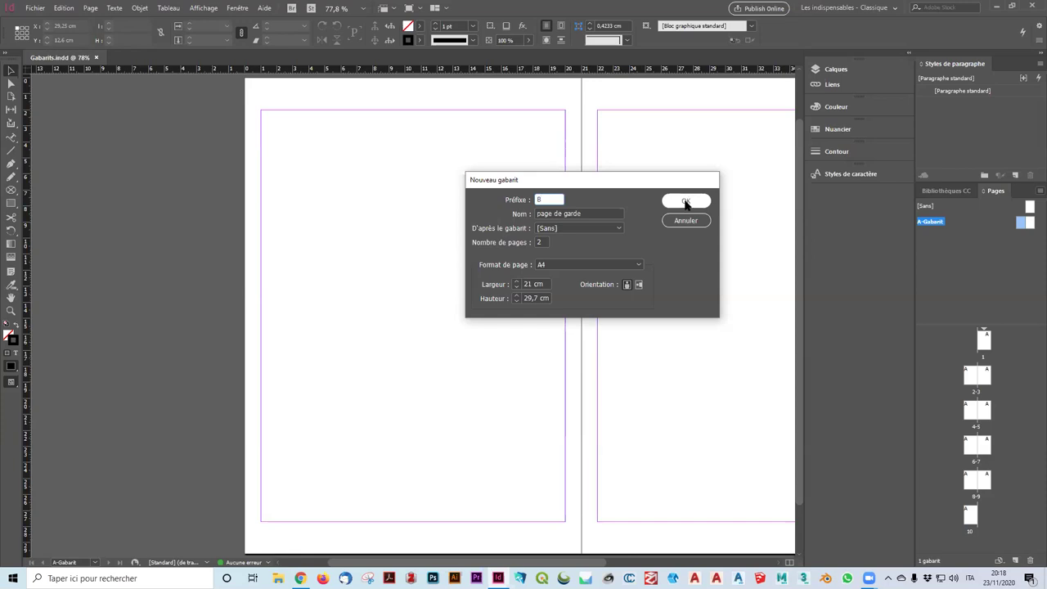
left_click(688, 201)
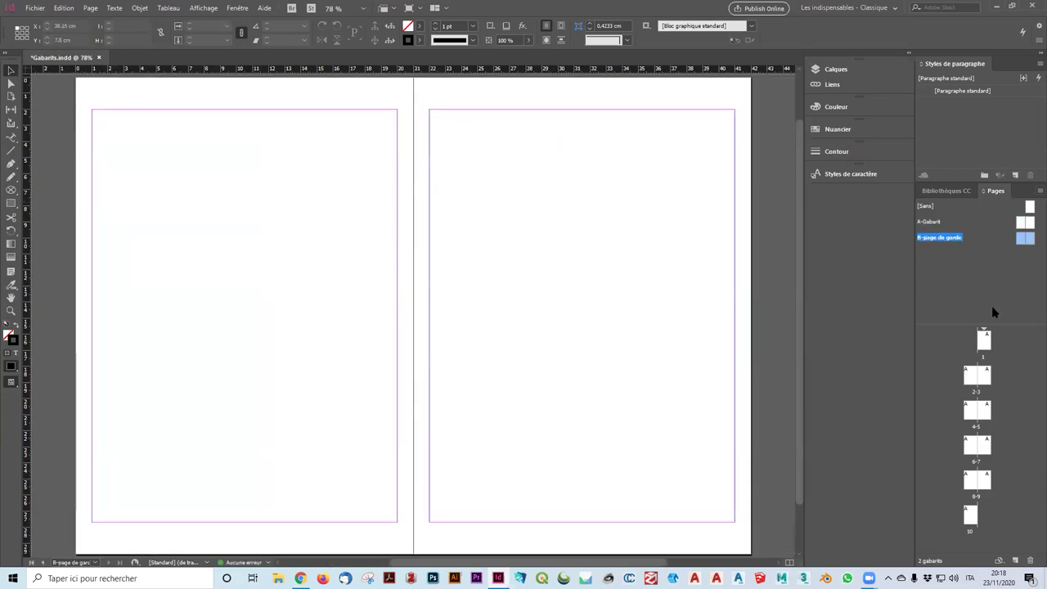
Step: Link the margins of both B-page de garde master pages and set them all to 0 cm
left_click(1023, 241)
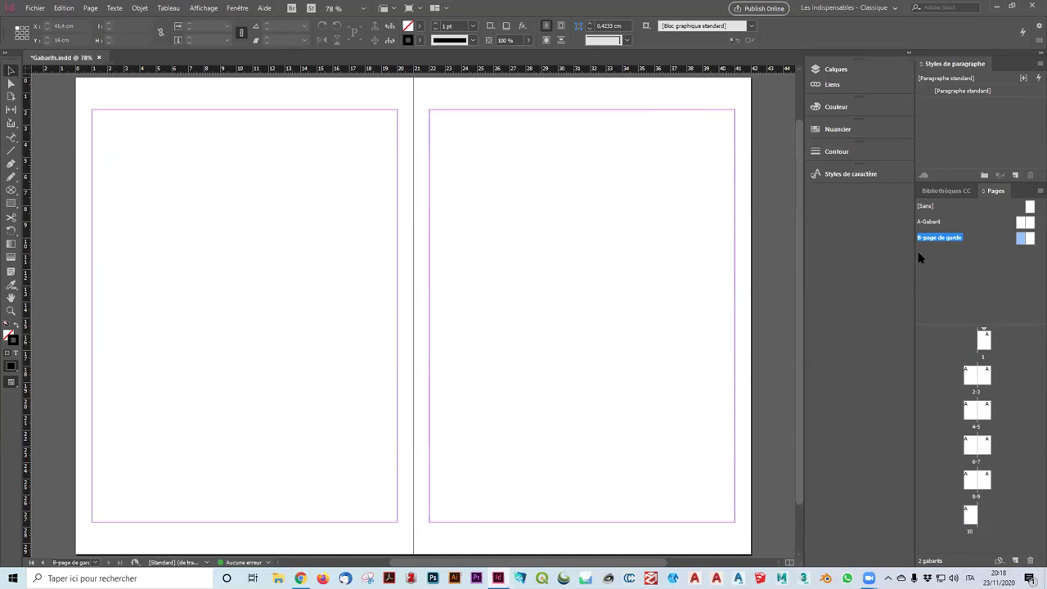
left_click(1023, 237)
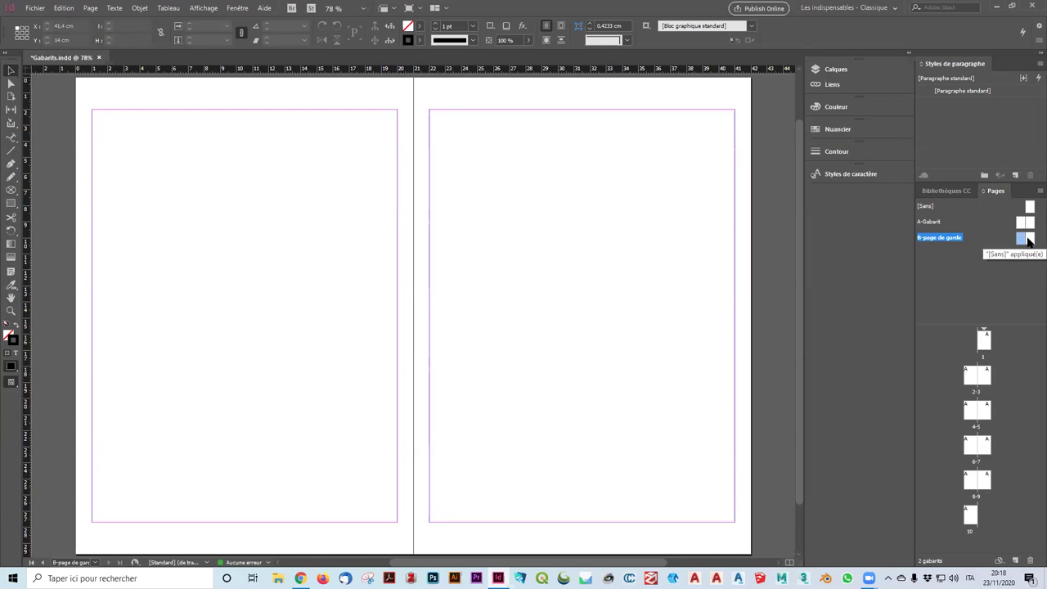
left_click(90, 8)
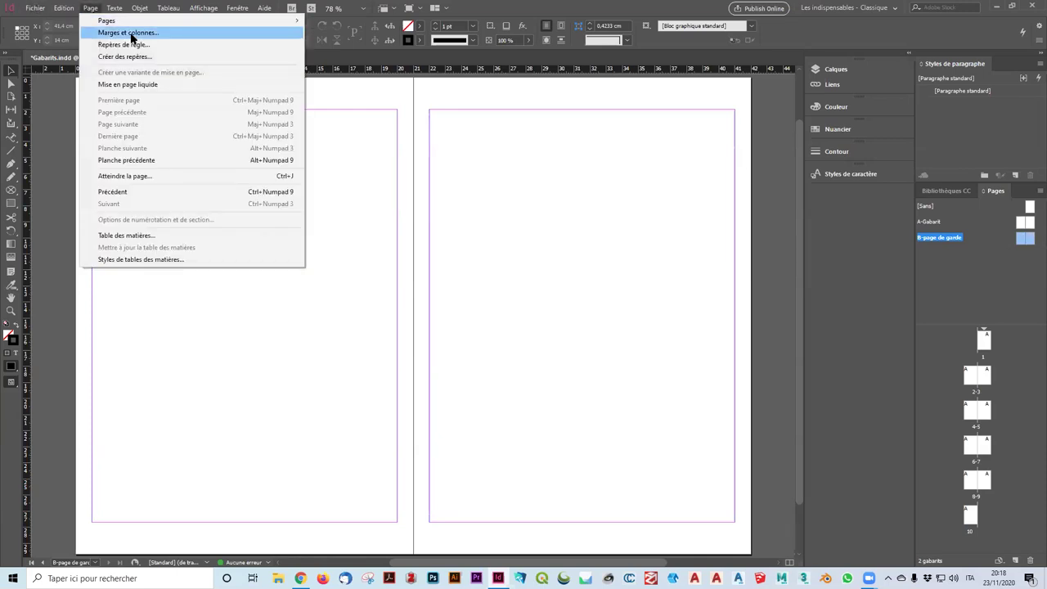
left_click(132, 34)
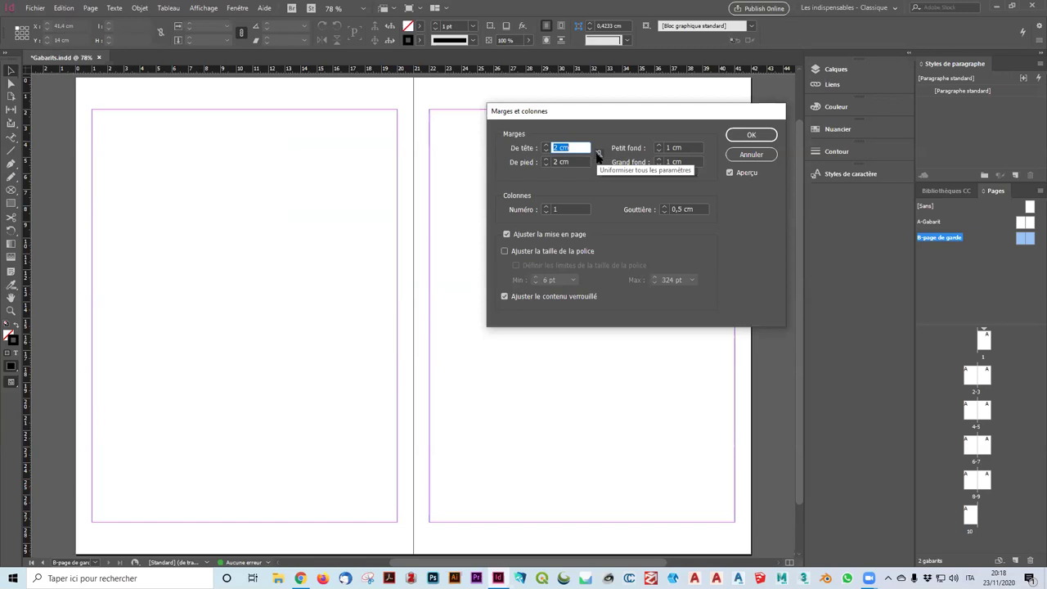
left_click(598, 156)
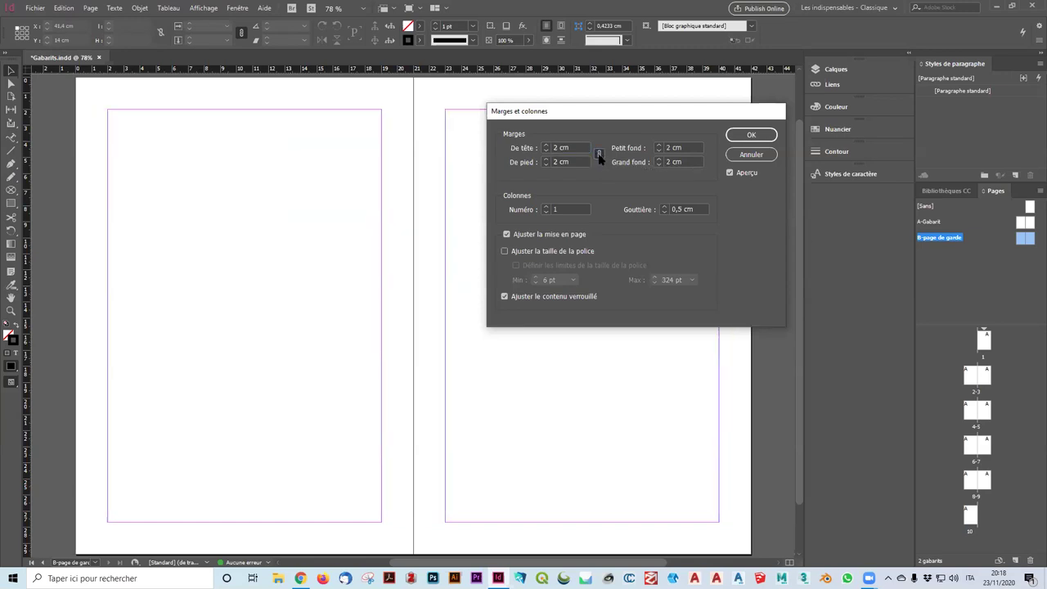
double_click(556, 148)
type("0")
left_click(573, 161)
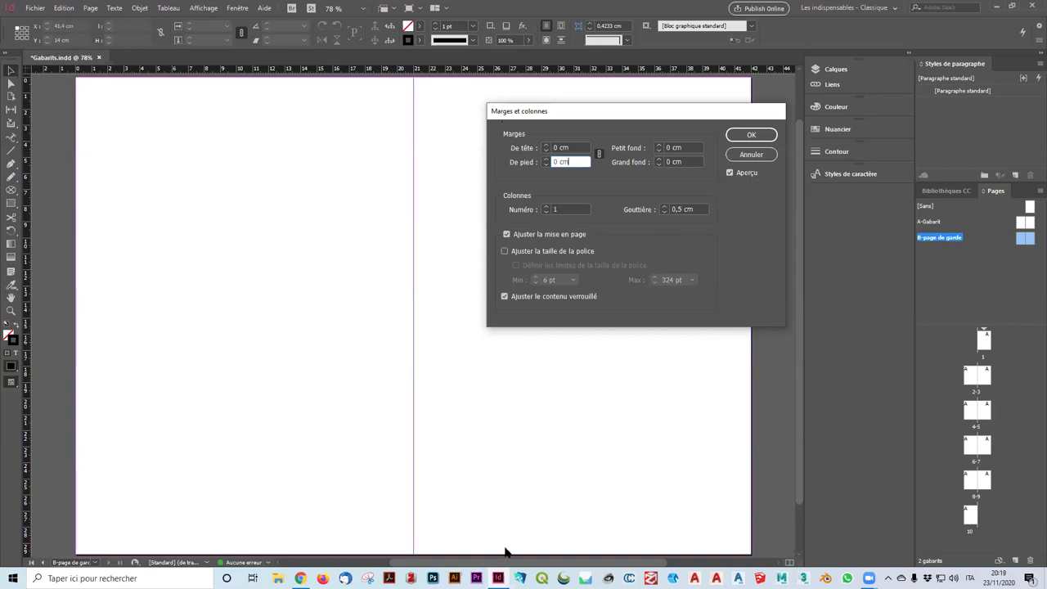
left_click(741, 136)
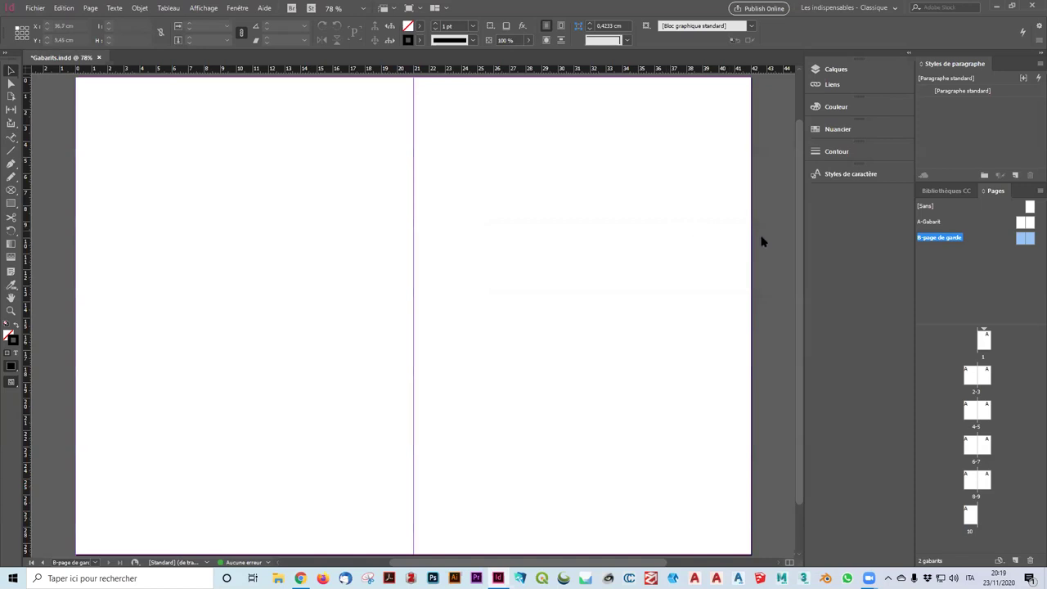
Step: Delete the right page of the B-page de garde master so that it has a single page
double_click(1030, 239)
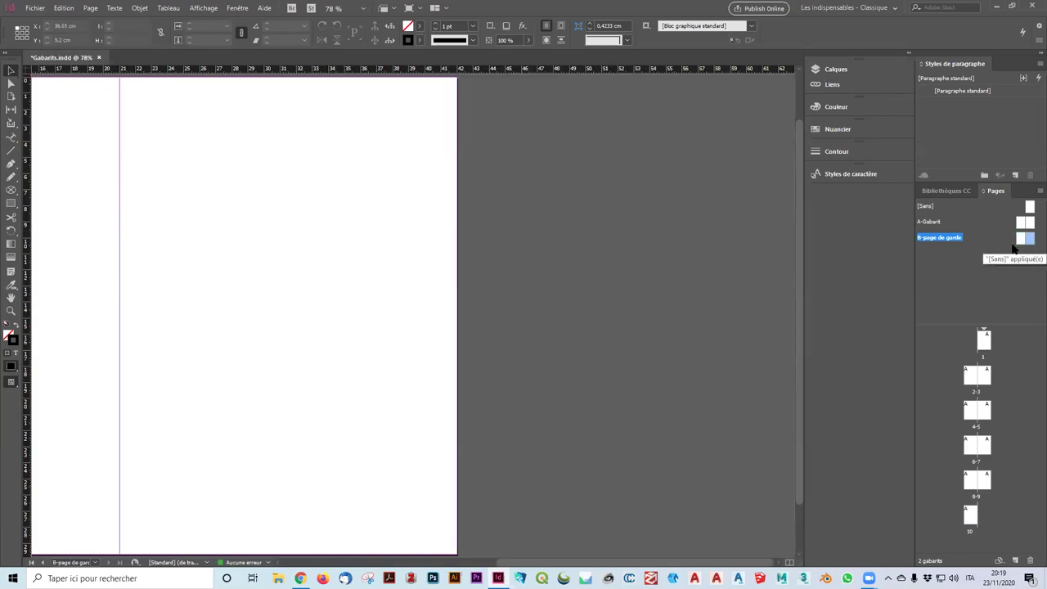
key("ctrl+minus")
key("ctrl+minus")
key("ctrl+minus")
key("ctrl+minus")
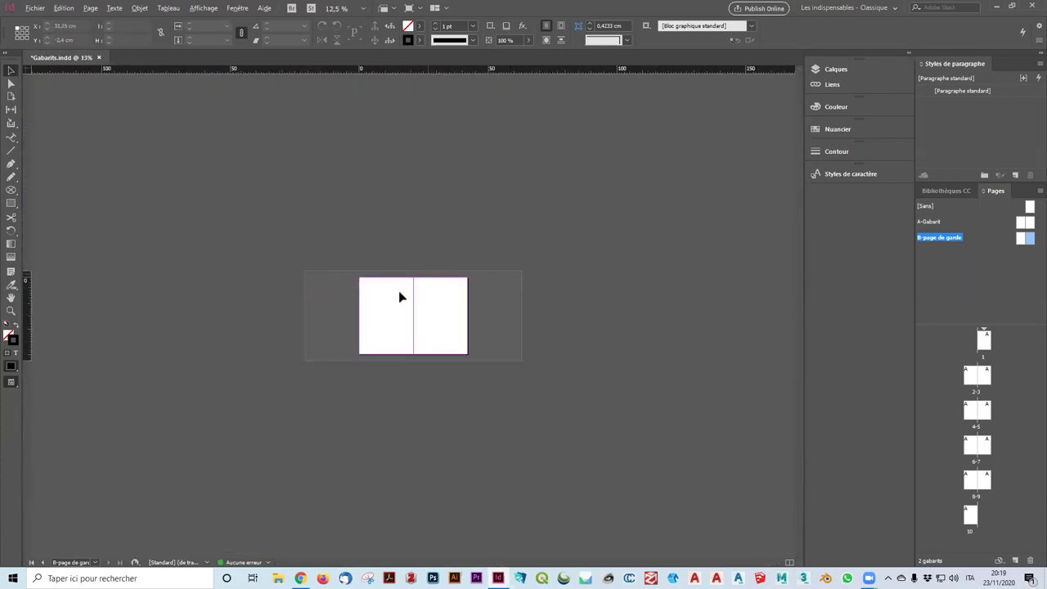
key("ctrl+plus")
key("ctrl+plus")
key("ctrl+minus")
left_click(1030, 240)
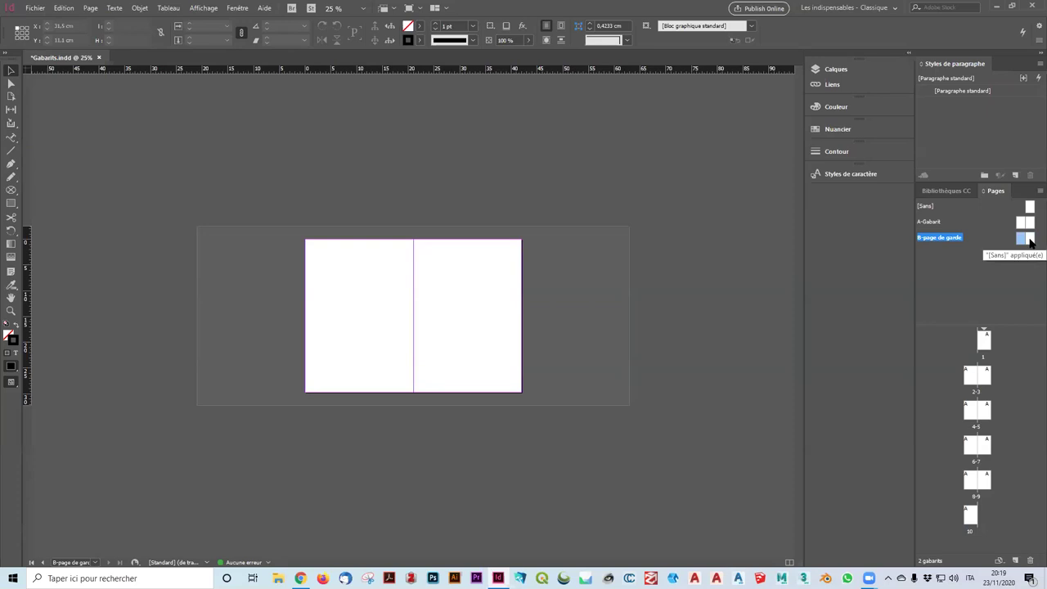
left_click(1030, 241)
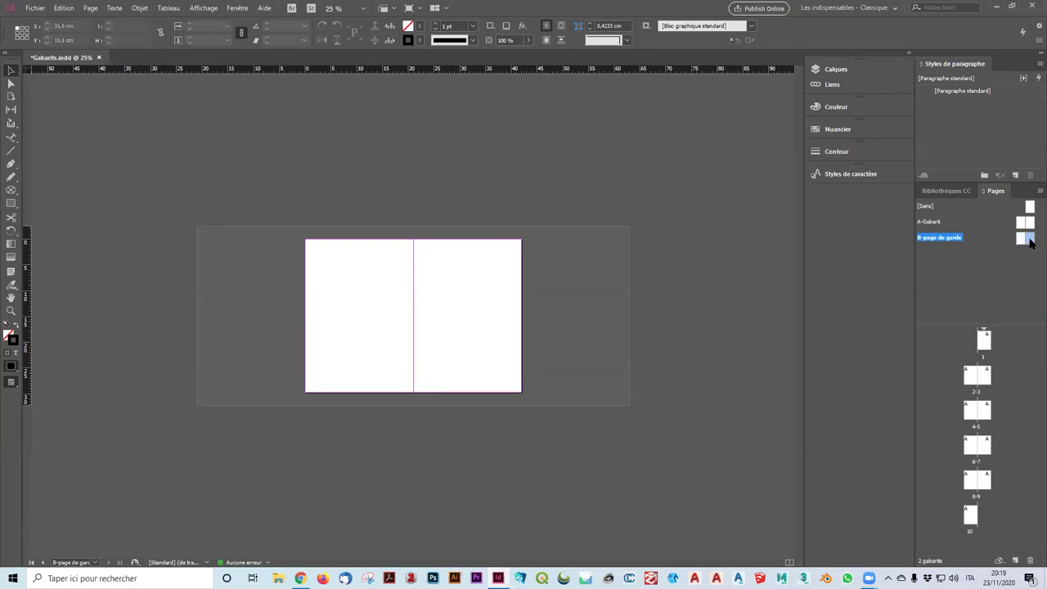
left_click(1030, 240)
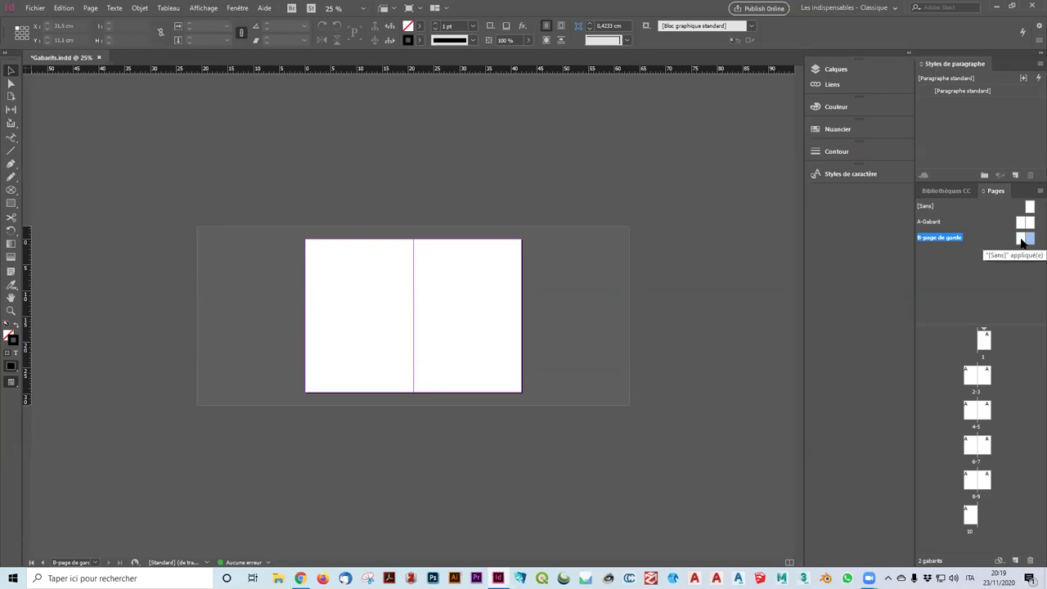
left_click(1030, 240)
right_click(1030, 241)
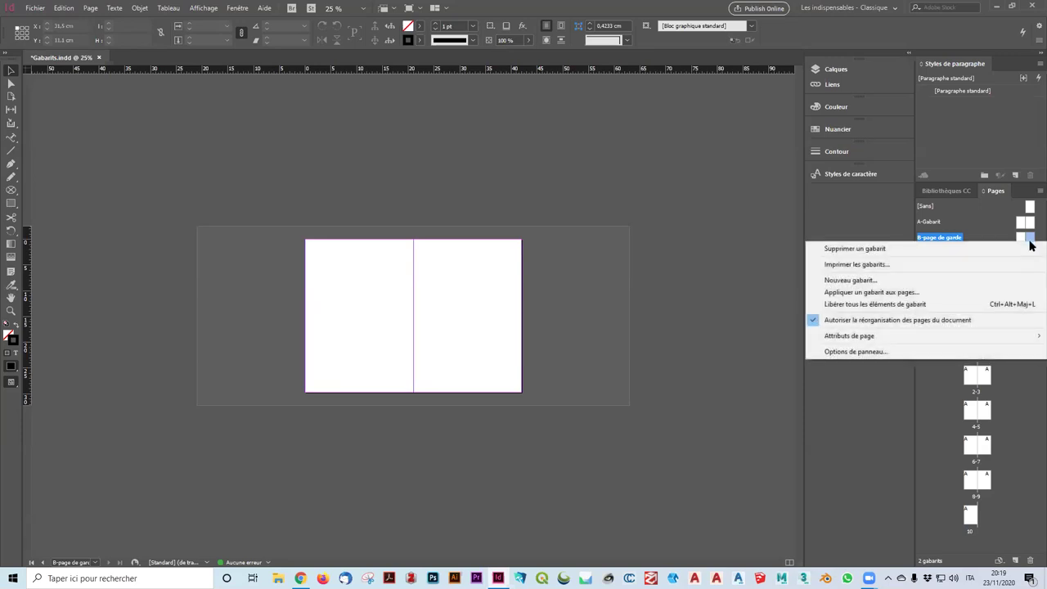
left_click(925, 249)
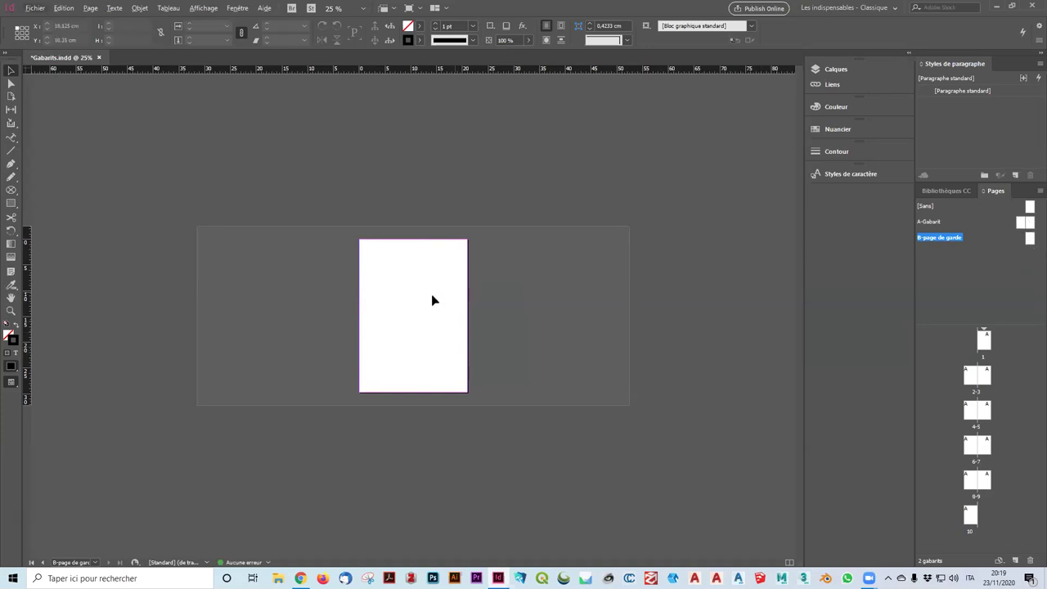
Step: Enlarge the document page area of the Pages list and apply the B-page de garde master to page 1
key("ctrl+equal")
key("ctrl+minus")
left_click_drag(1005, 238, 1005, 270)
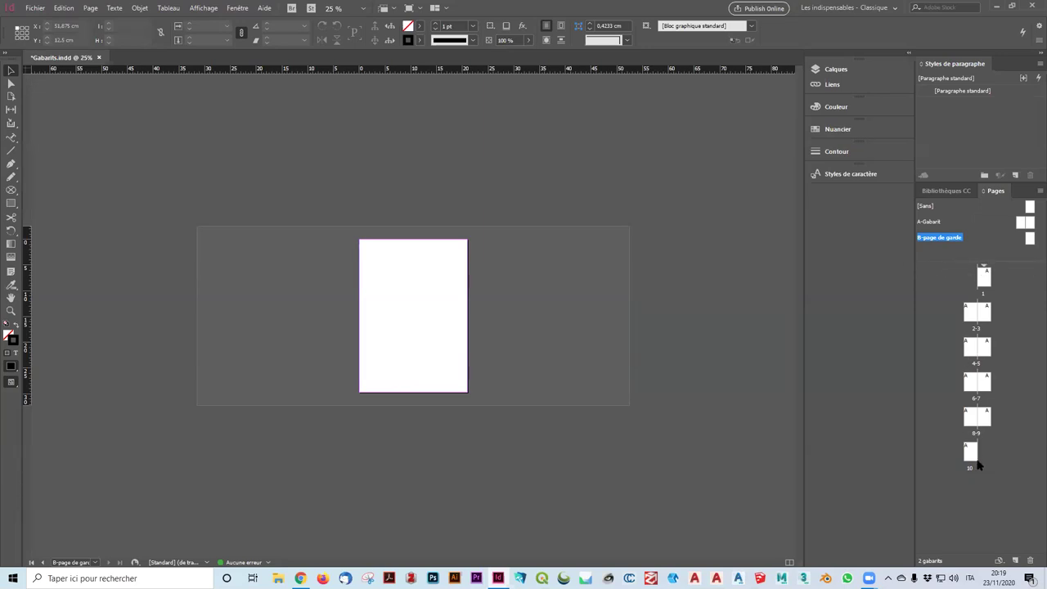
left_click(1030, 238)
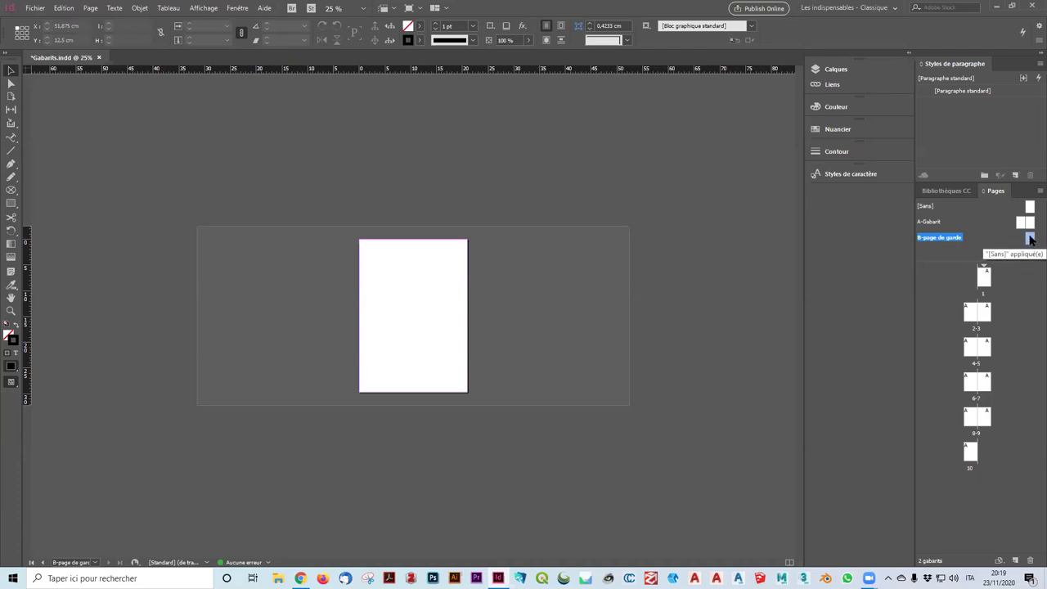
left_click_drag(1030, 242, 985, 277)
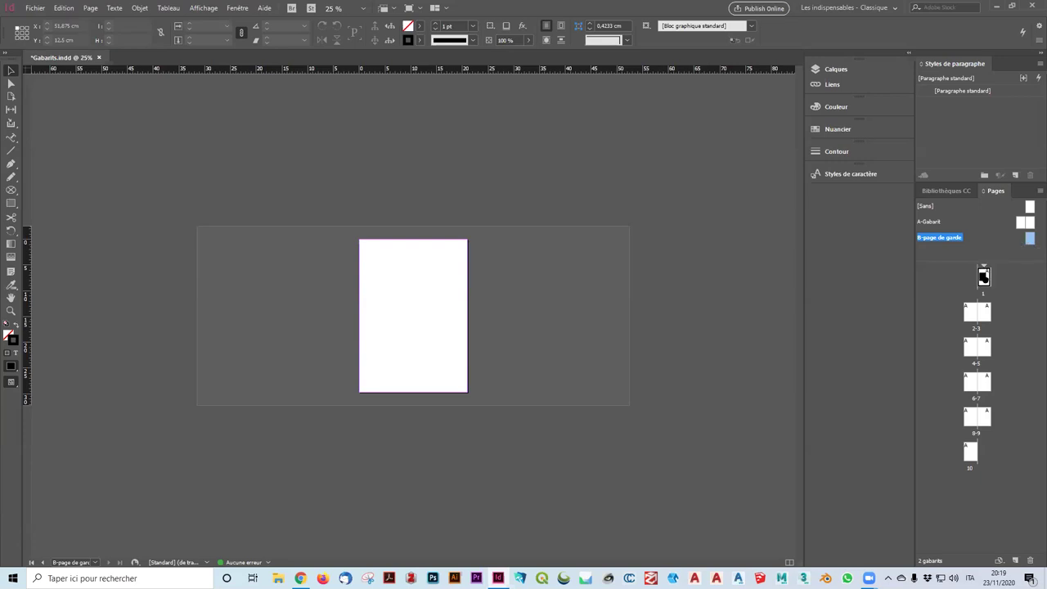
left_click_drag(984, 276, 986, 283)
double_click(985, 278)
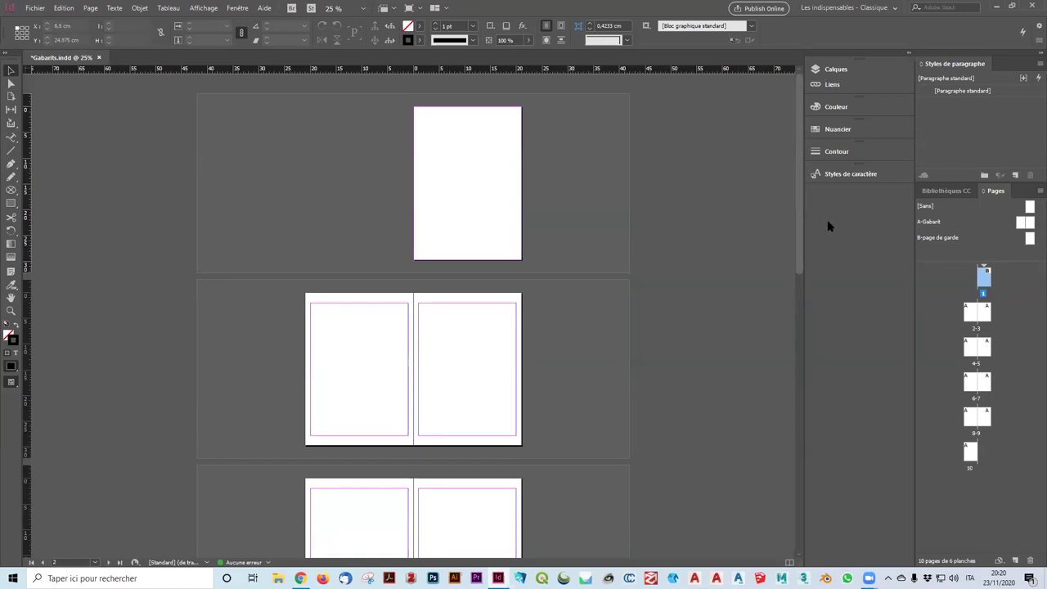
left_click_drag(1030, 238, 981, 283)
Step: Open page 1 and the 2-3 spread to compare their margins
double_click(984, 276)
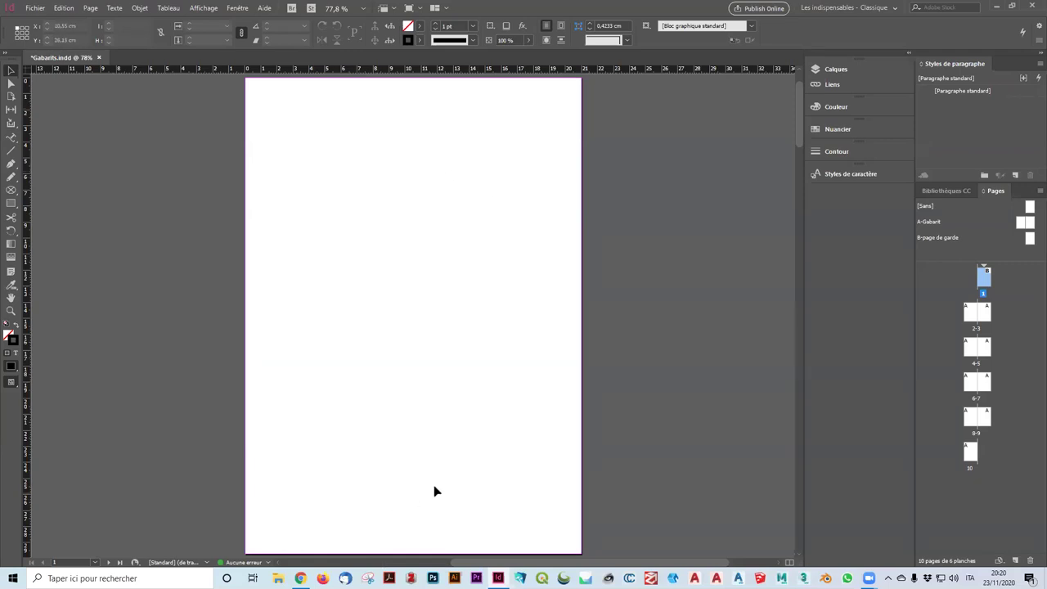
left_click(971, 316)
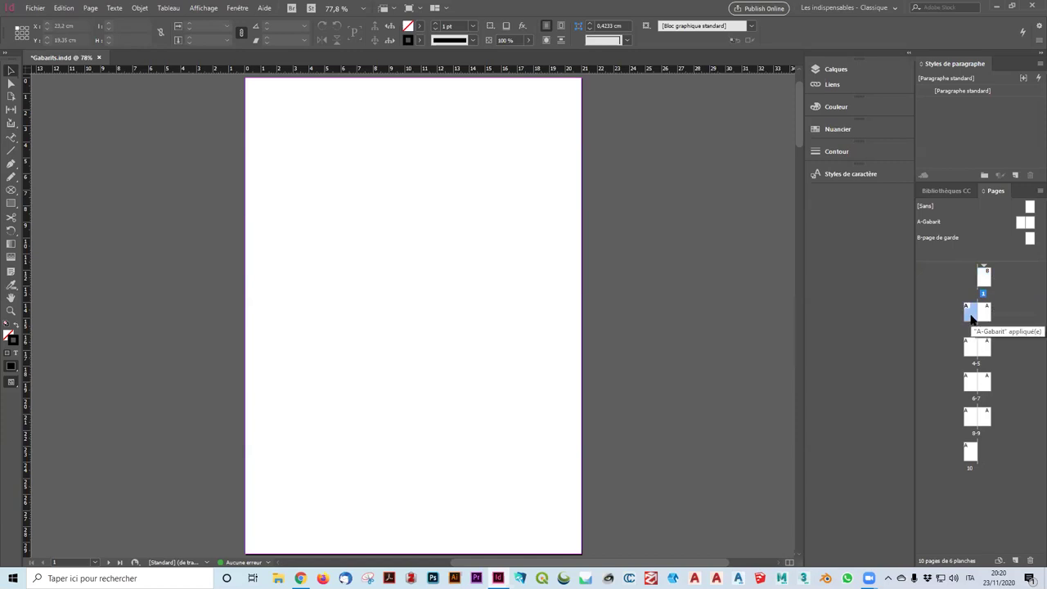
double_click(971, 316)
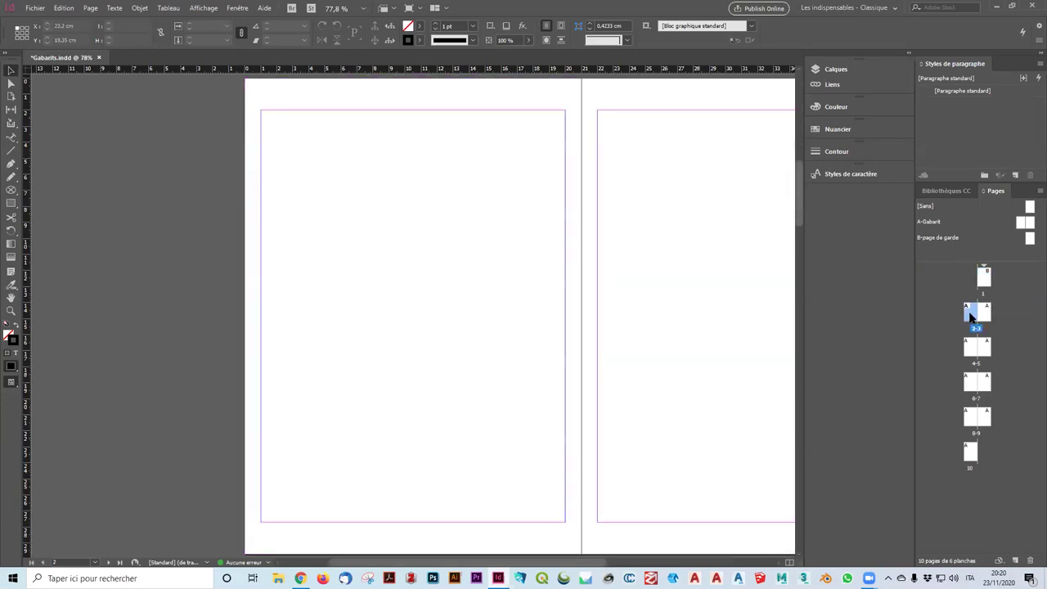
scroll(485, 203, "up", 2)
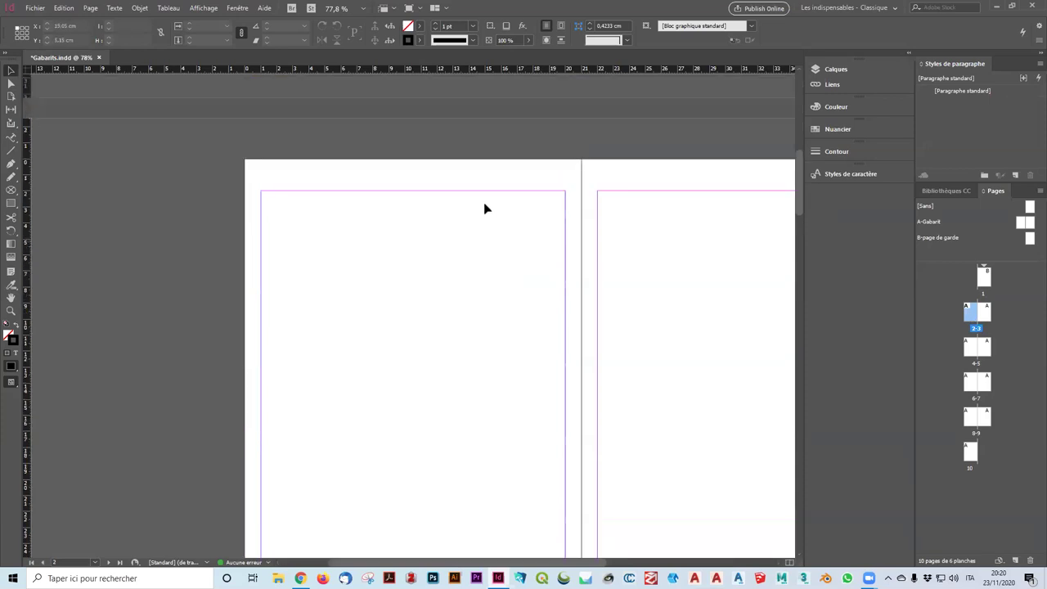
scroll(620, 210, "up", 12)
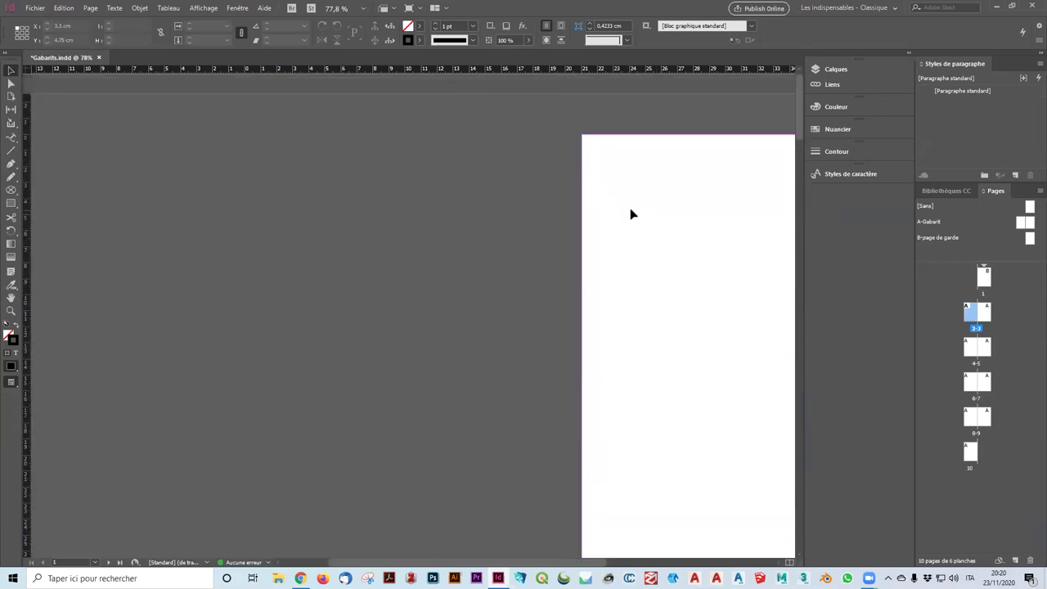
scroll(630, 211, "down", 13)
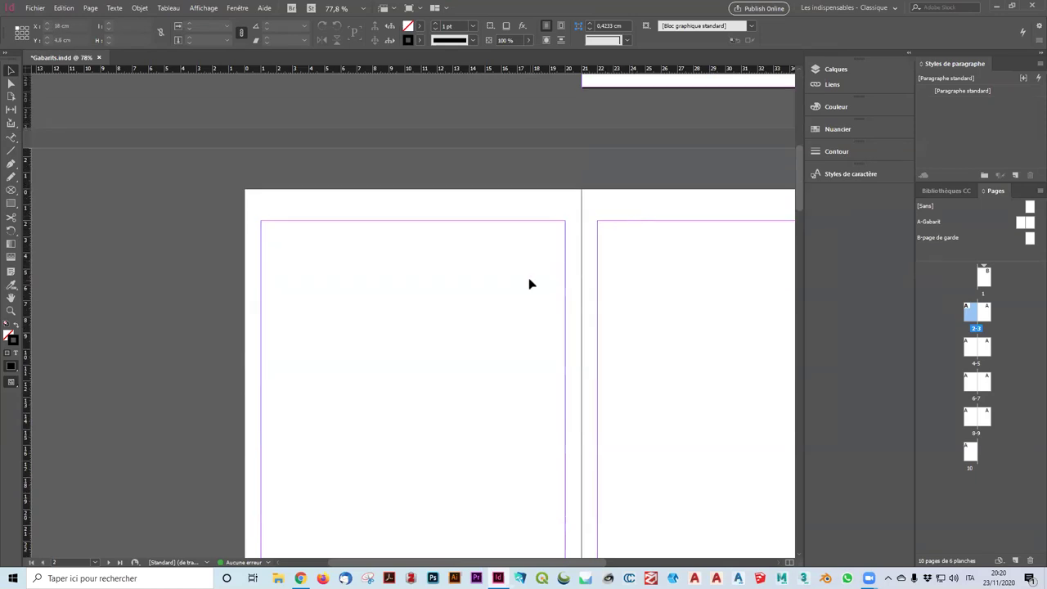
left_click(1030, 238)
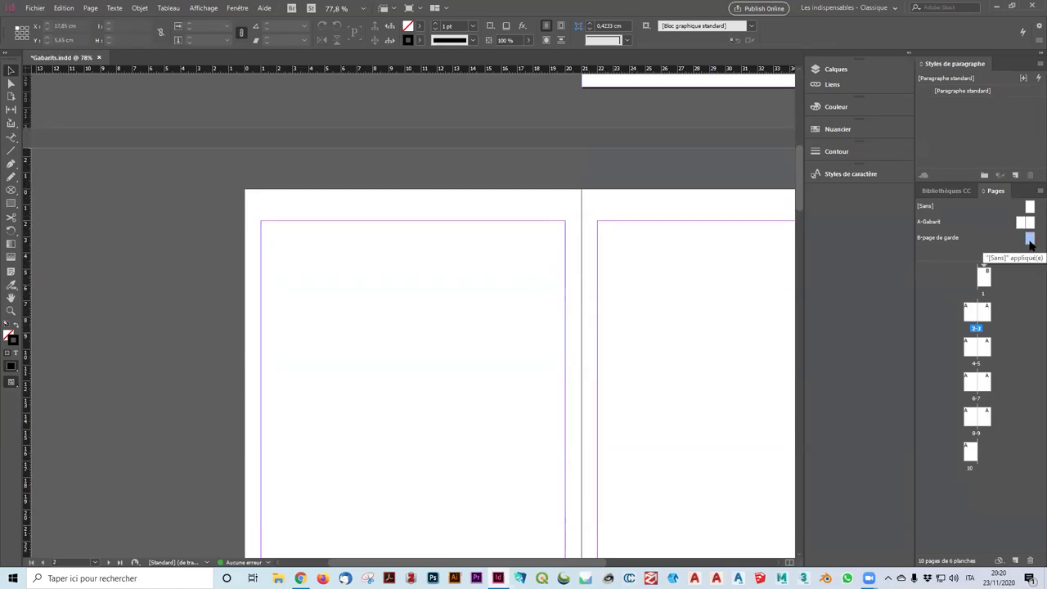
mouse_move(1030, 239)
left_mouse_down()
mouse_move(970, 312)
mouse_move(1029, 240)
left_mouse_up()
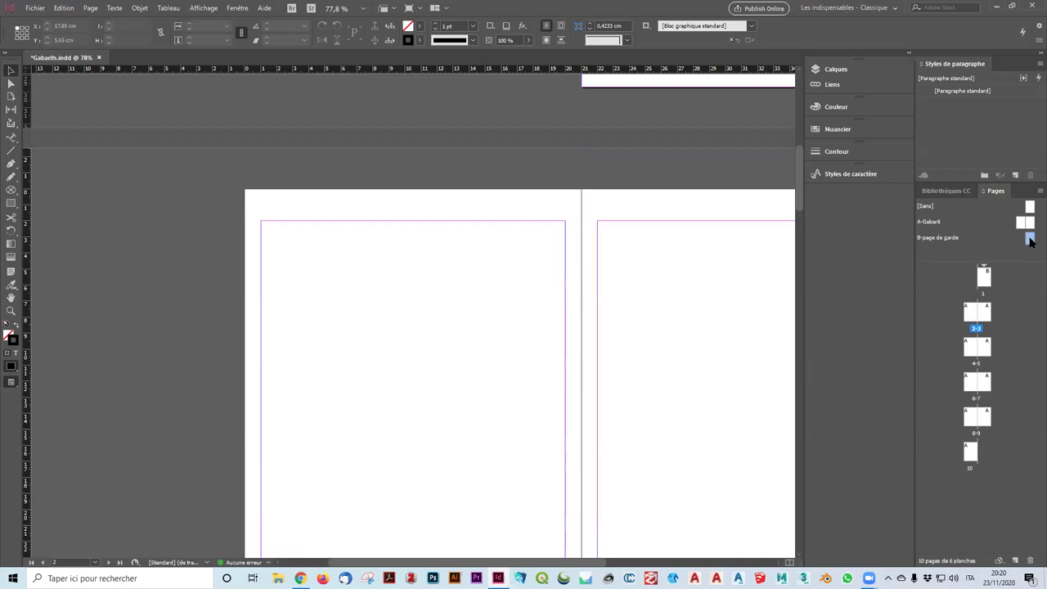
left_click(972, 311)
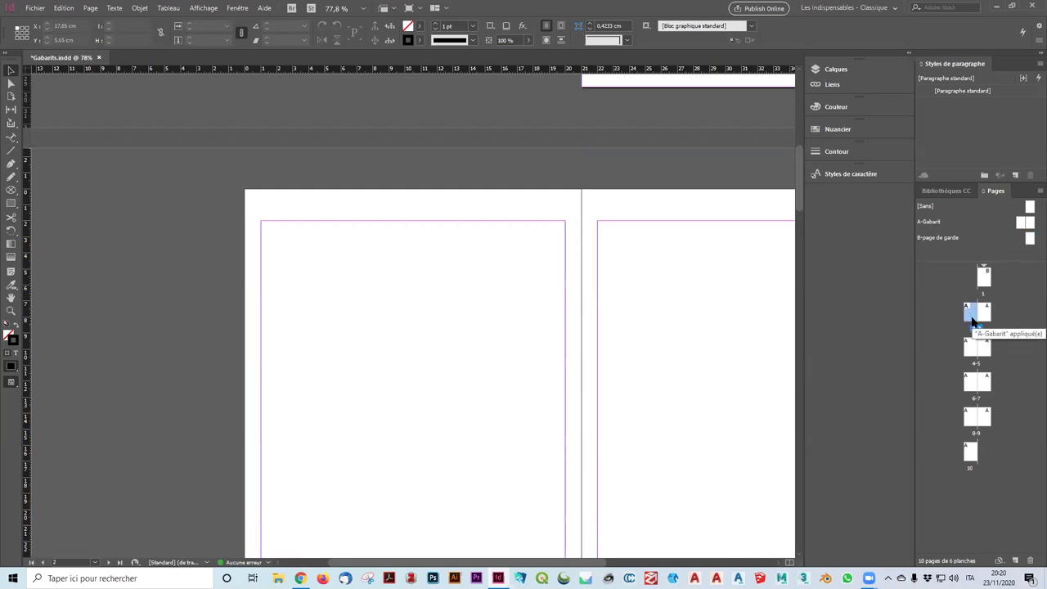
right_click(970, 318)
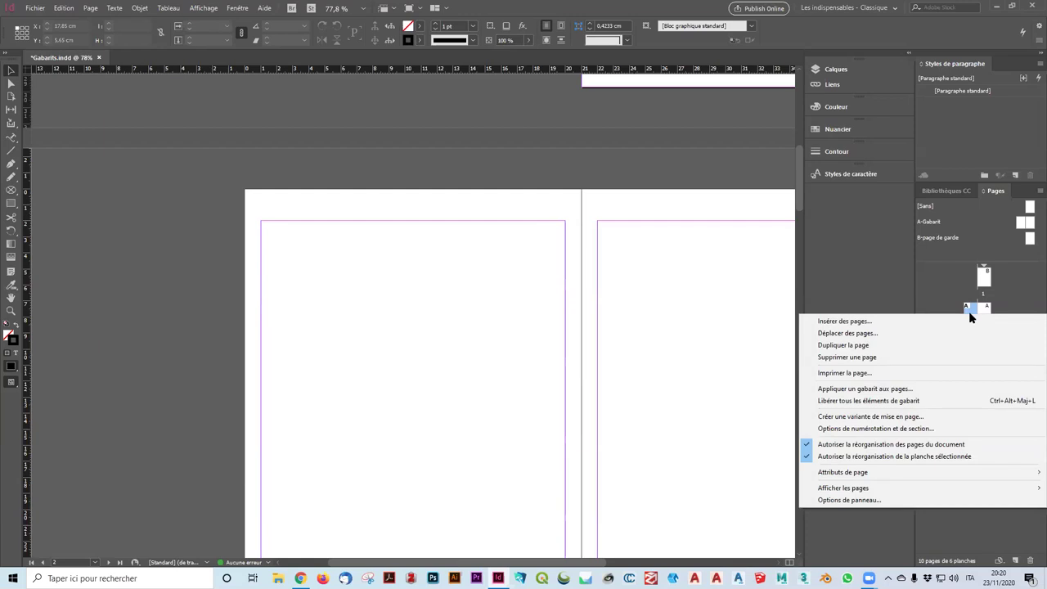
mouse_move(853, 474)
left_click(930, 298)
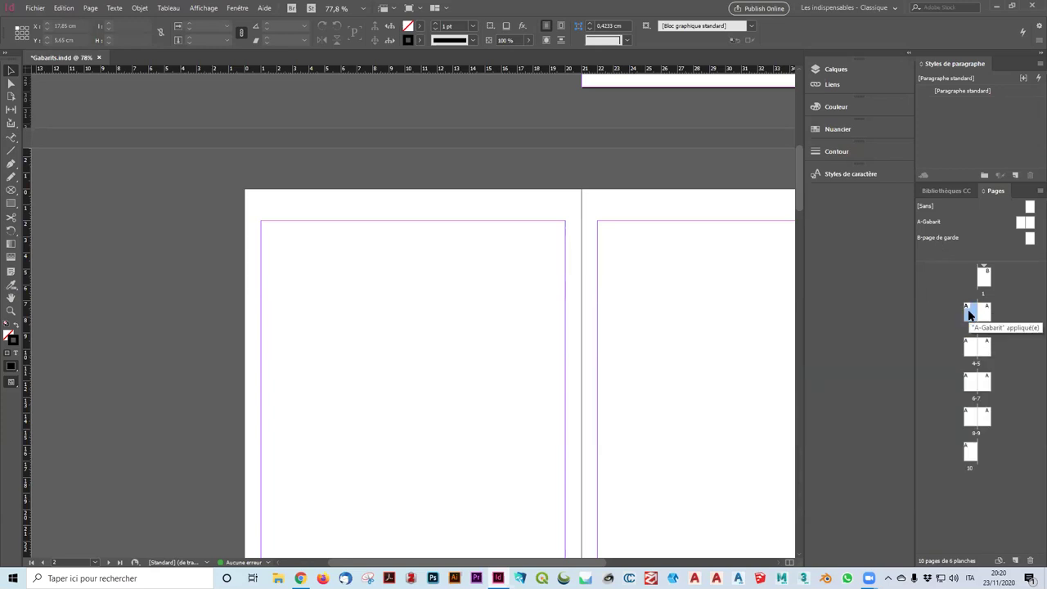
Step: Apply the B-page de garde master to page 2 through the apply-master command
right_click(969, 314)
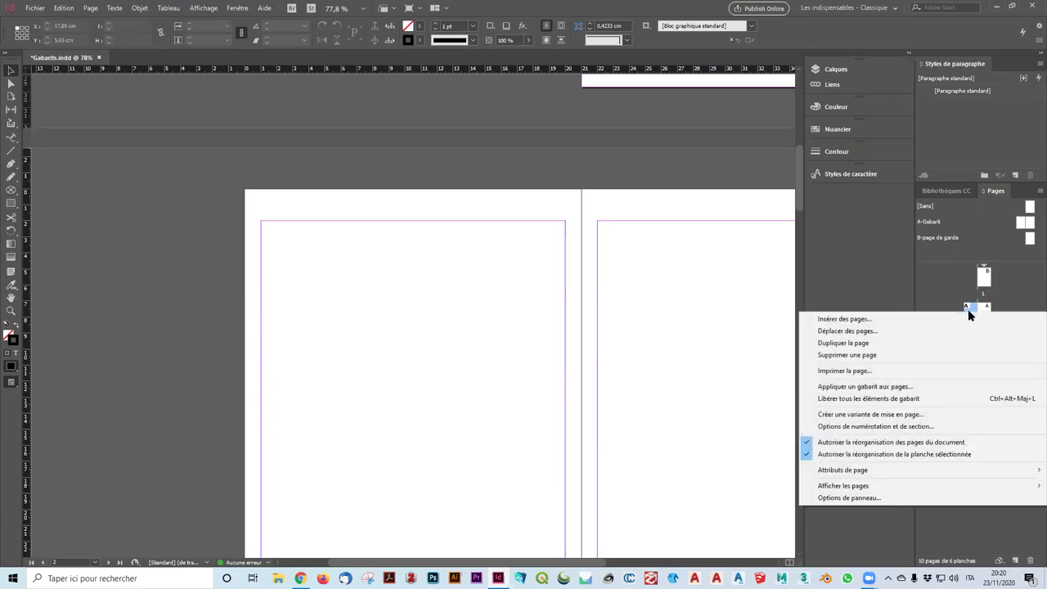
left_click(843, 387)
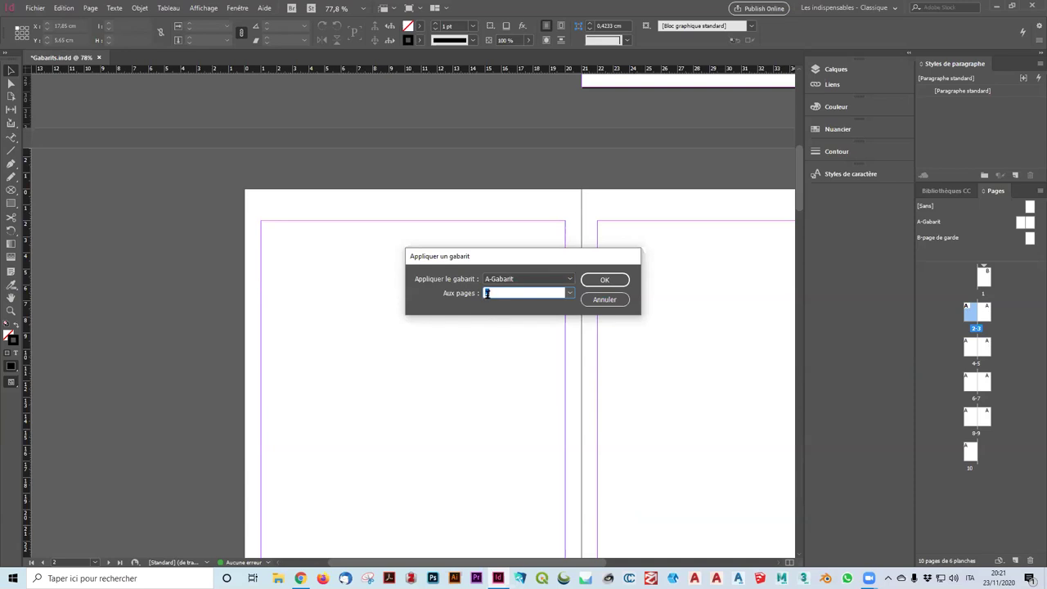
left_click(524, 279)
left_click(503, 312)
left_click(598, 279)
scroll(507, 283, "up", 3)
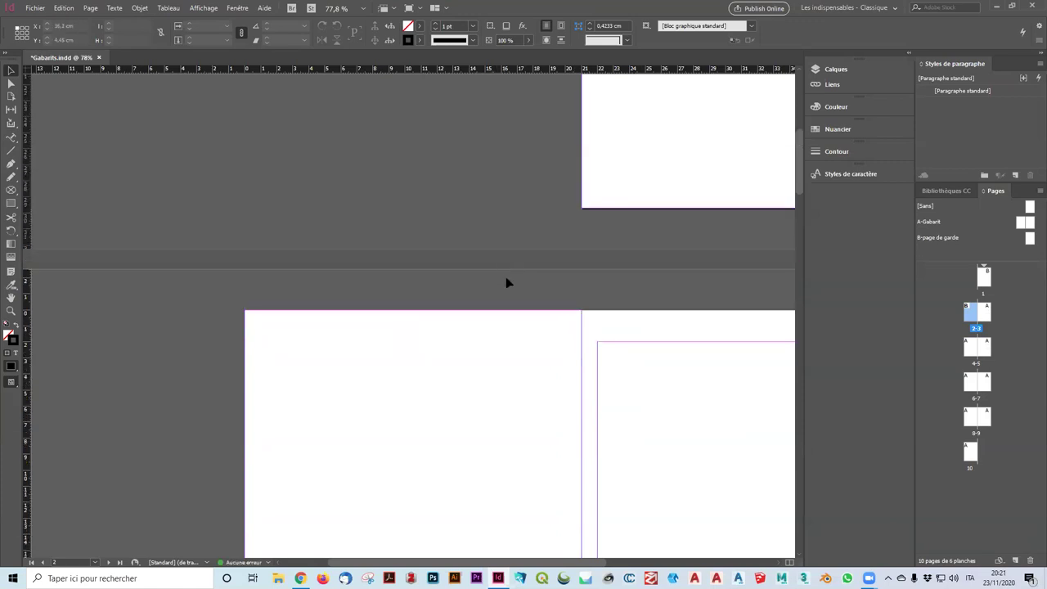
scroll(679, 204, "up", 6)
scroll(619, 229, "down", 6)
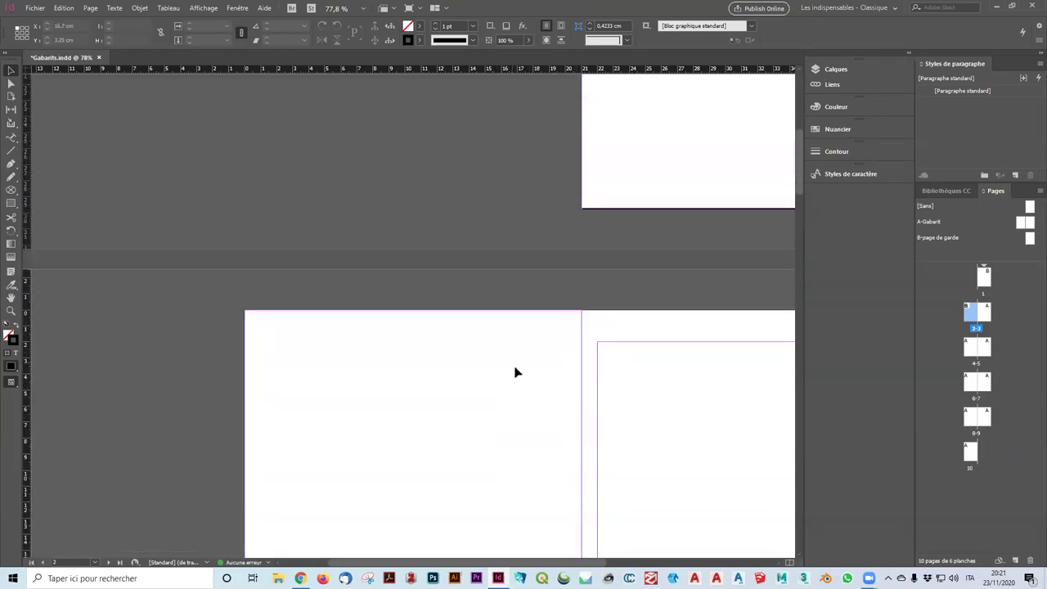
scroll(516, 373, "down", 4)
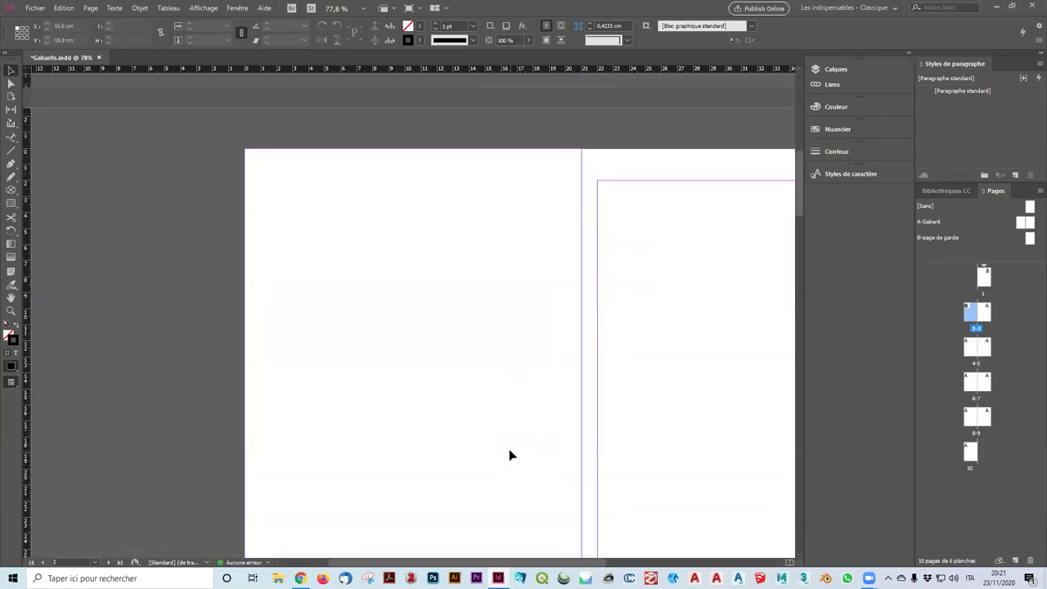
Step: Open page 10 and add a new page beside it based on the B-page de garde master
left_click(972, 450)
double_click(972, 450)
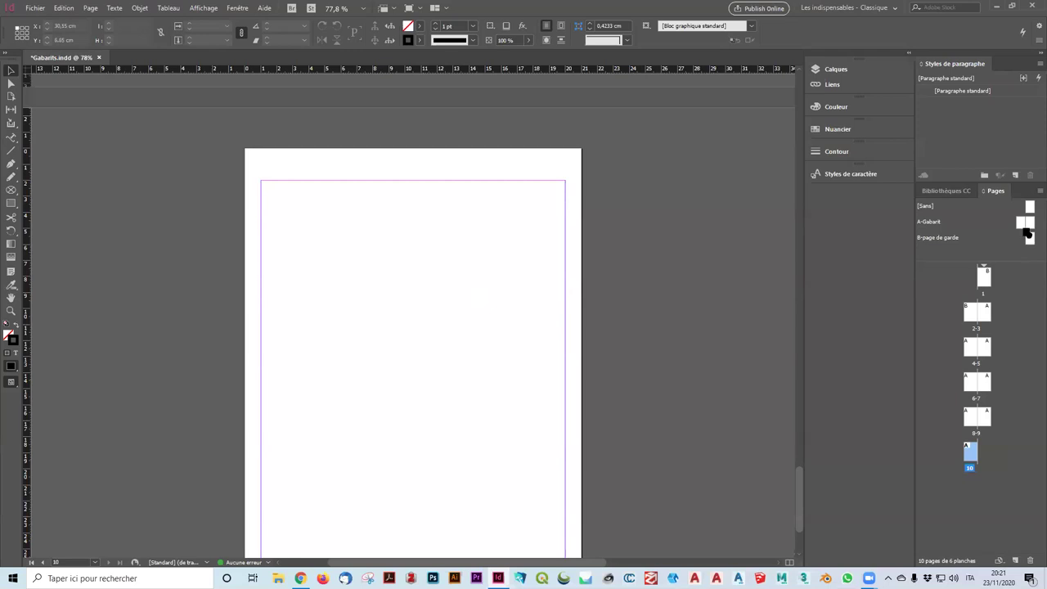
left_click_drag(1028, 235, 985, 456)
scroll(767, 364, "down", 3)
scroll(750, 355, "up", 3)
scroll(736, 374, "up", 5)
scroll(748, 356, "down", 1)
scroll(761, 348, "down", 5)
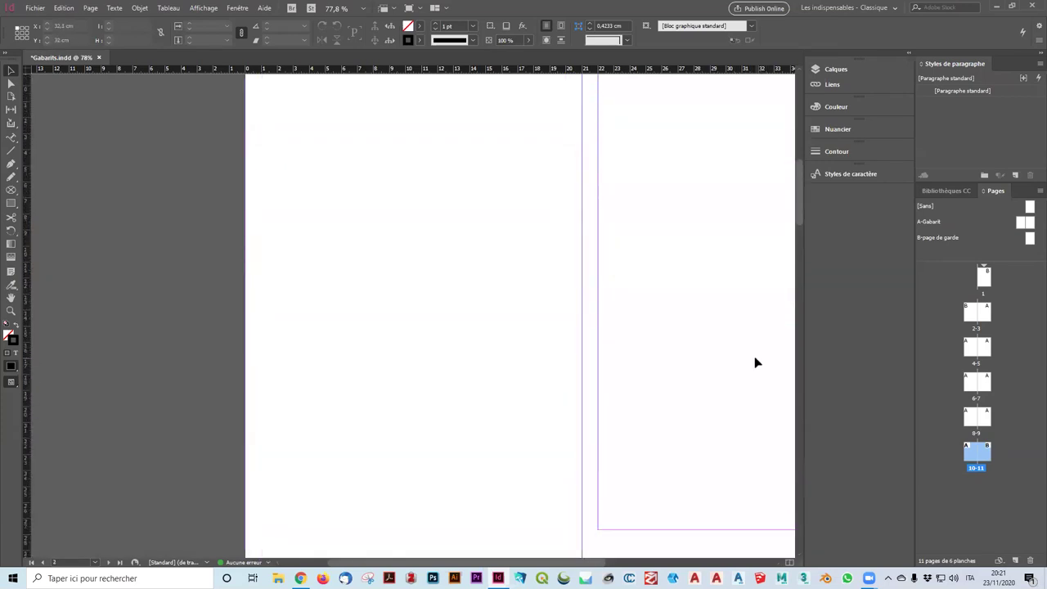
scroll(754, 356, "up", 2)
scroll(754, 358, "up", 15)
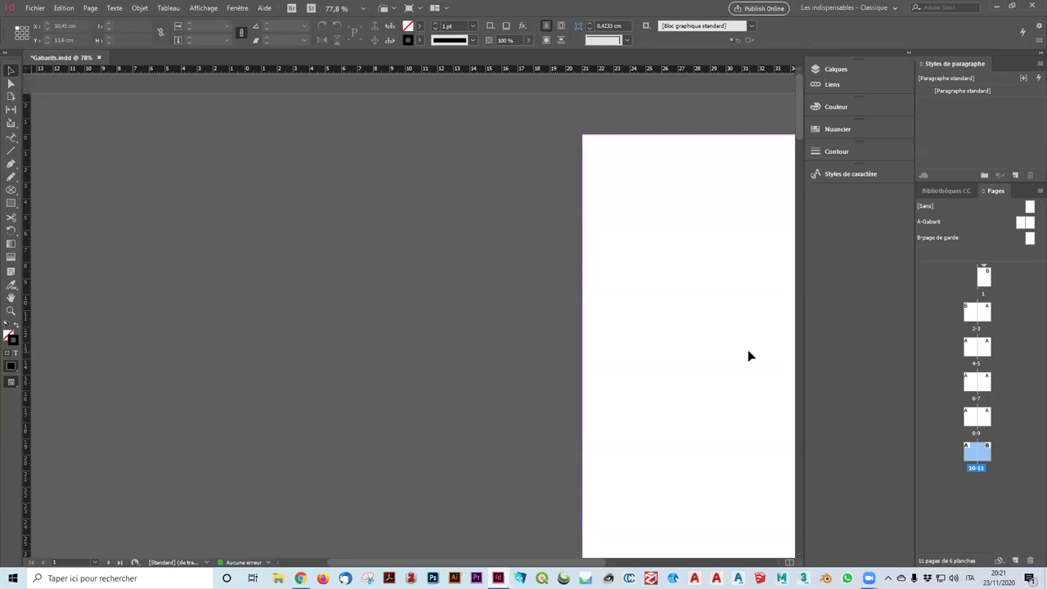
Step: Save the Gabarits document
left_click(35, 8)
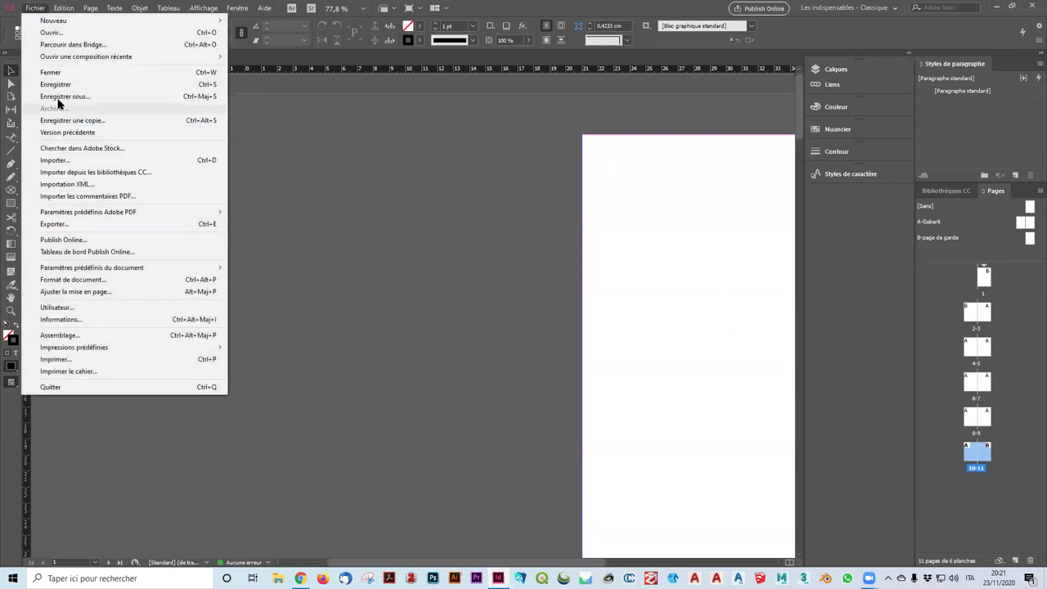
left_click(70, 86)
scroll(483, 542, "down", 5)
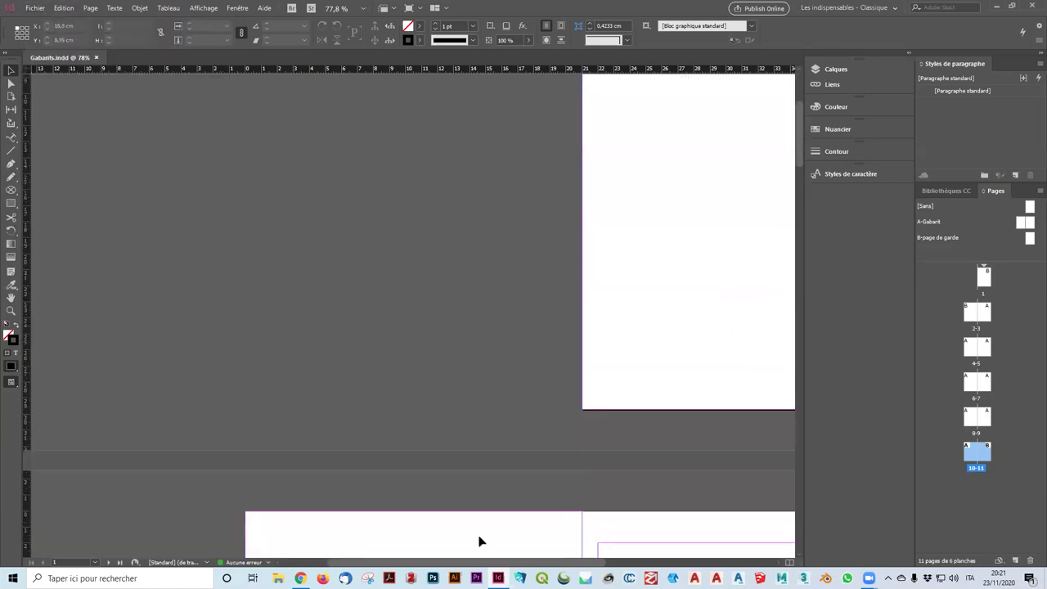
Step: Rename the A-Gabarit master as "pages", keeping its prefix A
left_click(1022, 225)
left_click(951, 240)
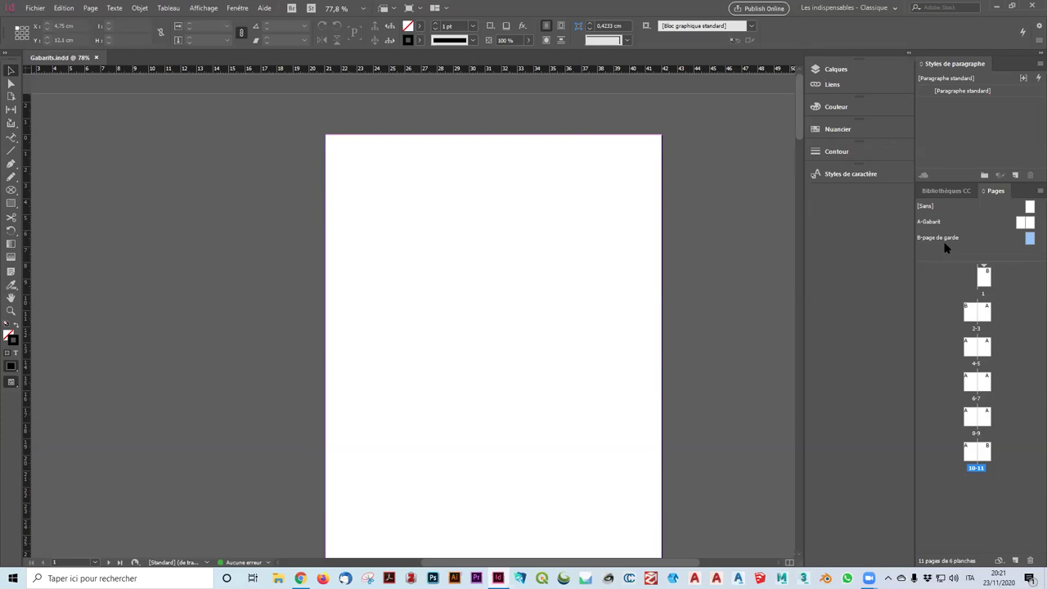
left_click(1021, 223)
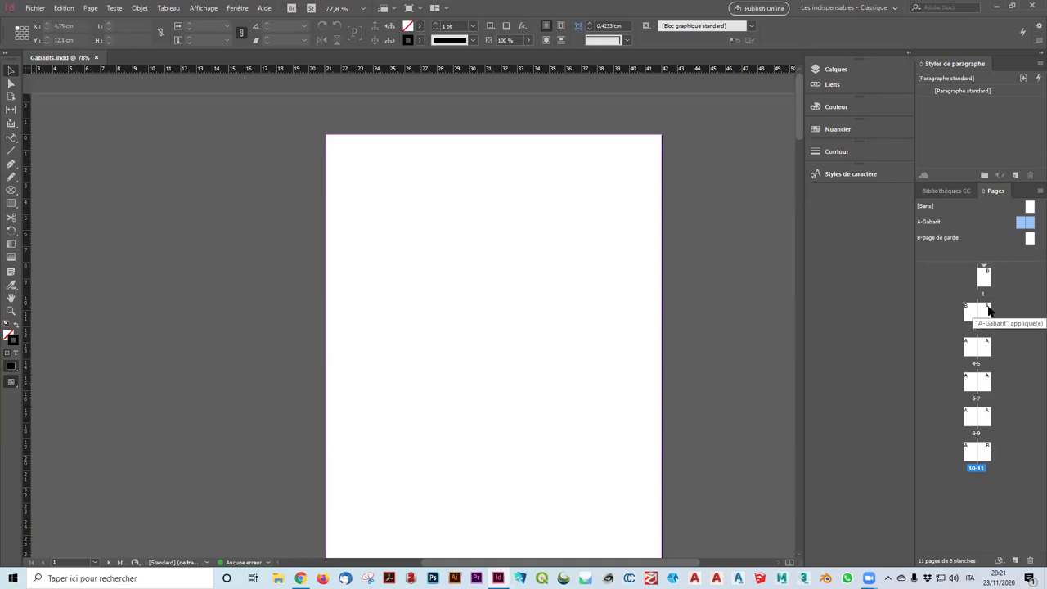
right_click(1025, 228)
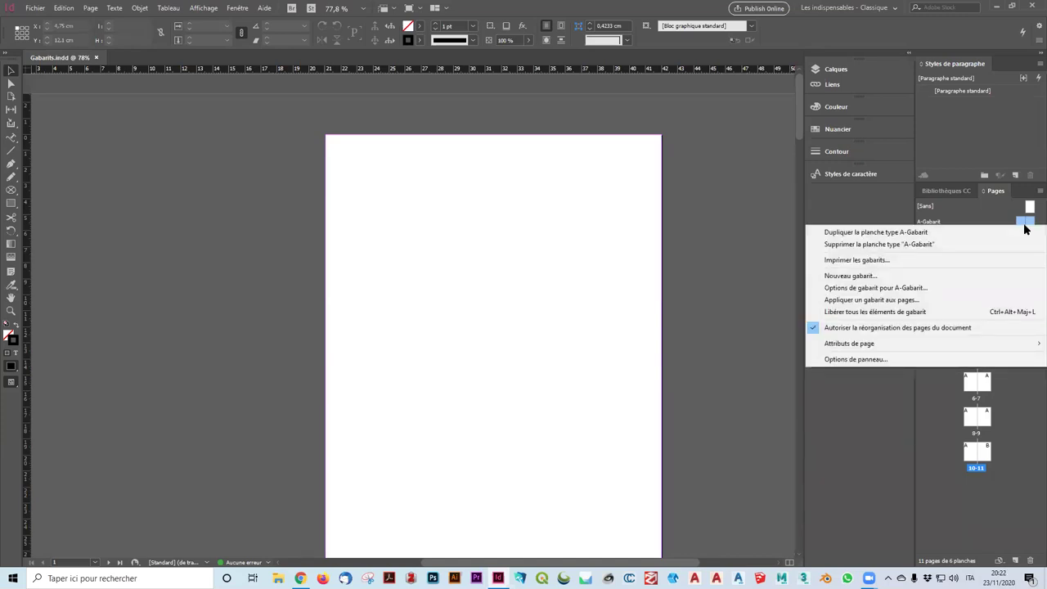
left_click(929, 288)
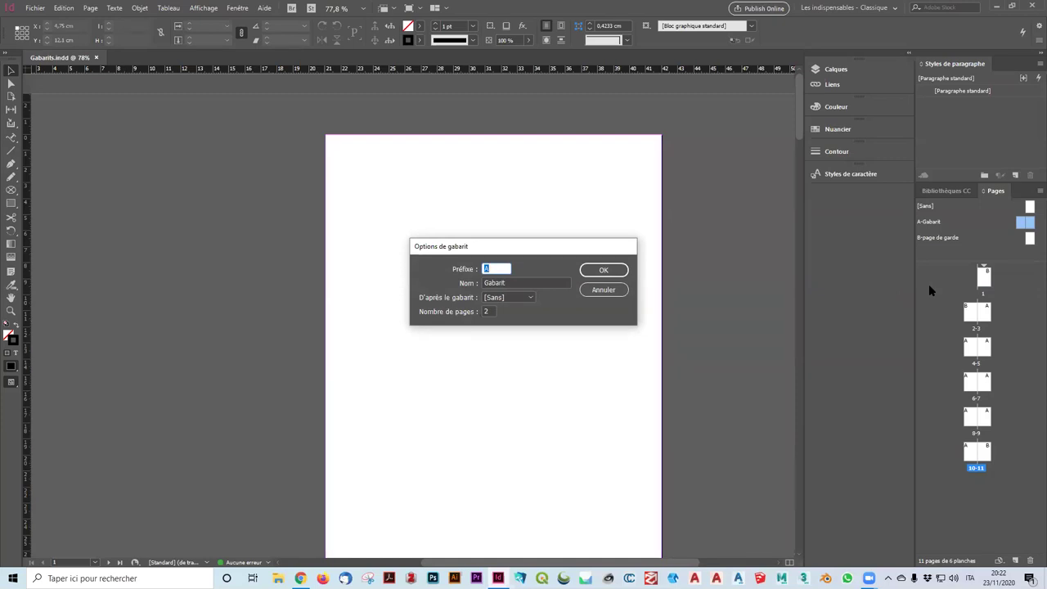
double_click(494, 282)
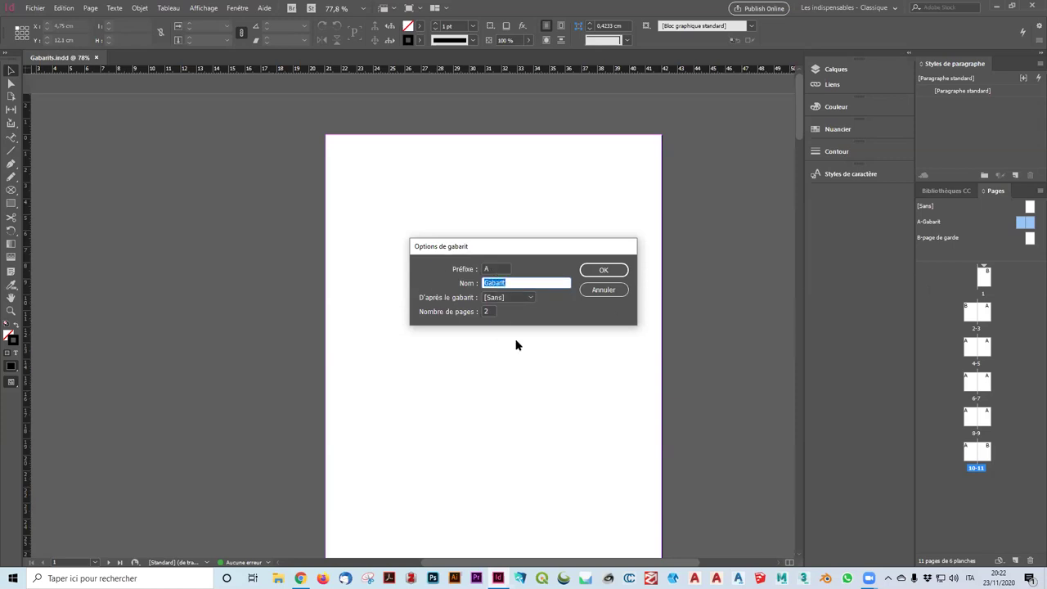
type("pages")
left_click(618, 275)
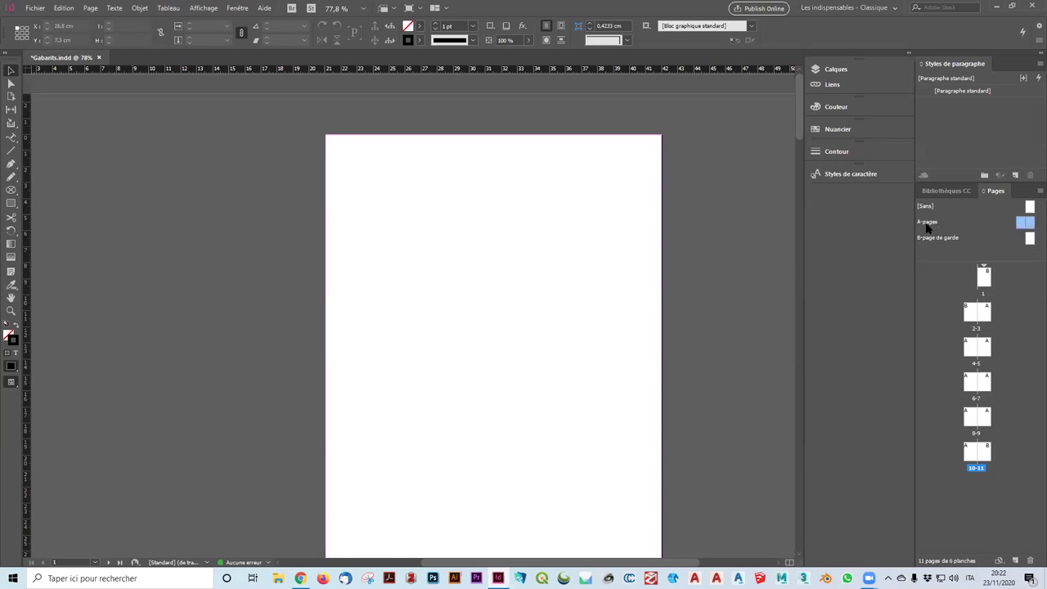
Step: Set the outside margin of the A-pages master spread to 2 cm in its margins and columns settings
double_click(1021, 226)
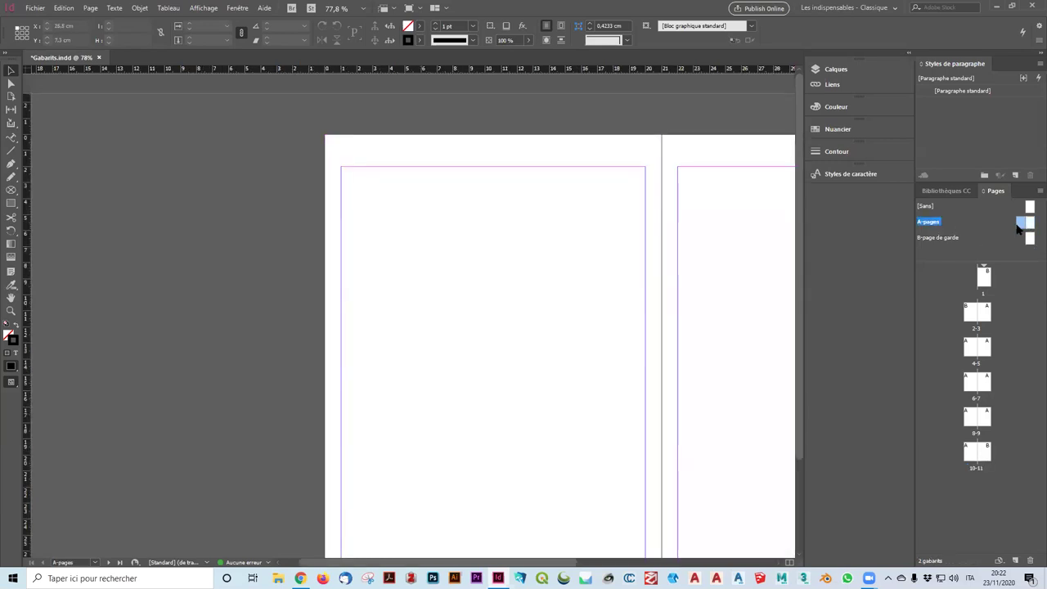
double_click(1020, 228)
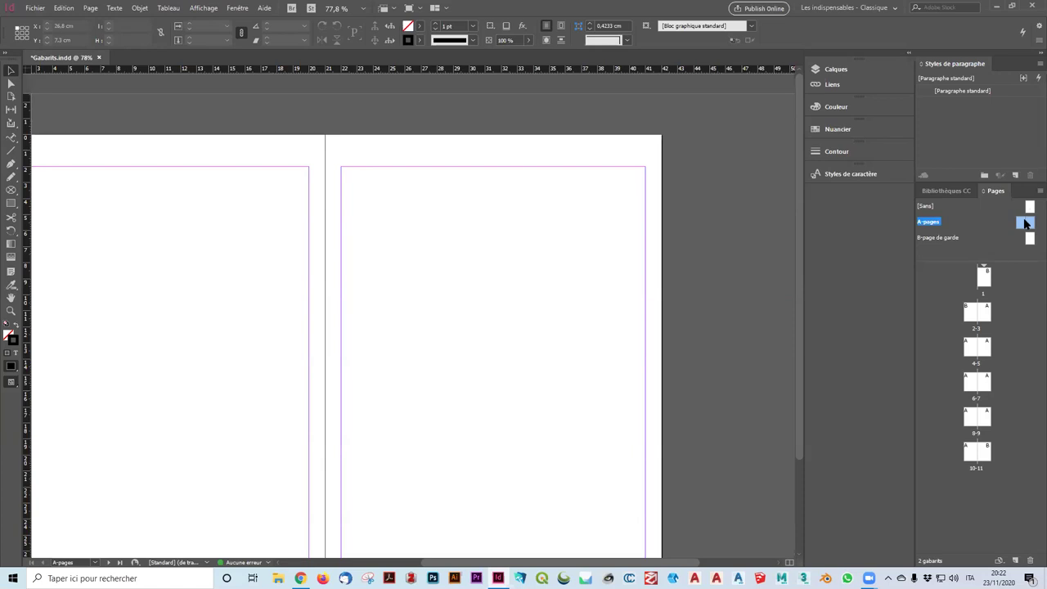
left_click(90, 8)
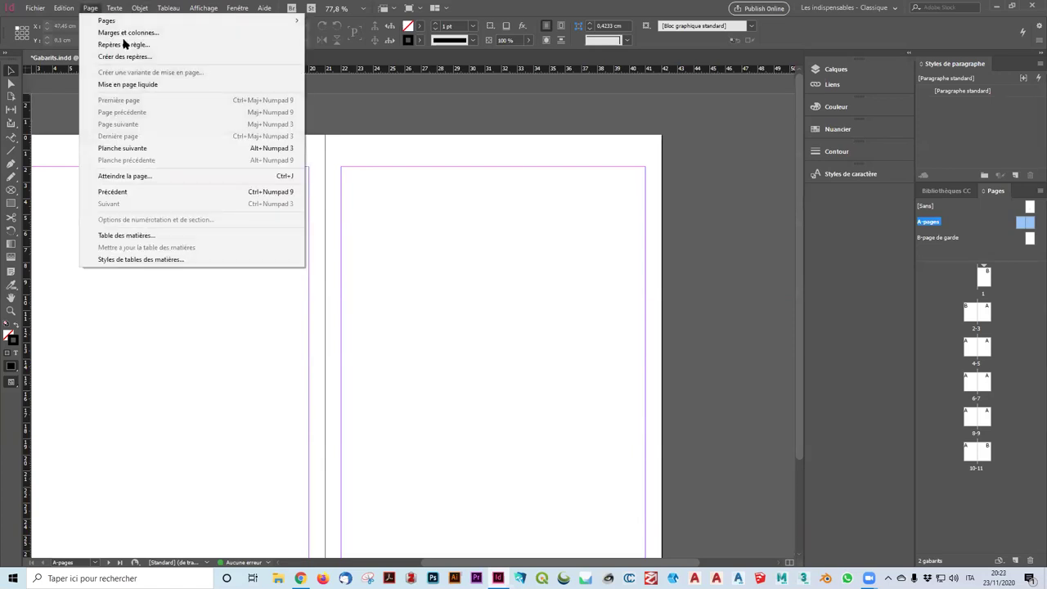
left_click(103, 33)
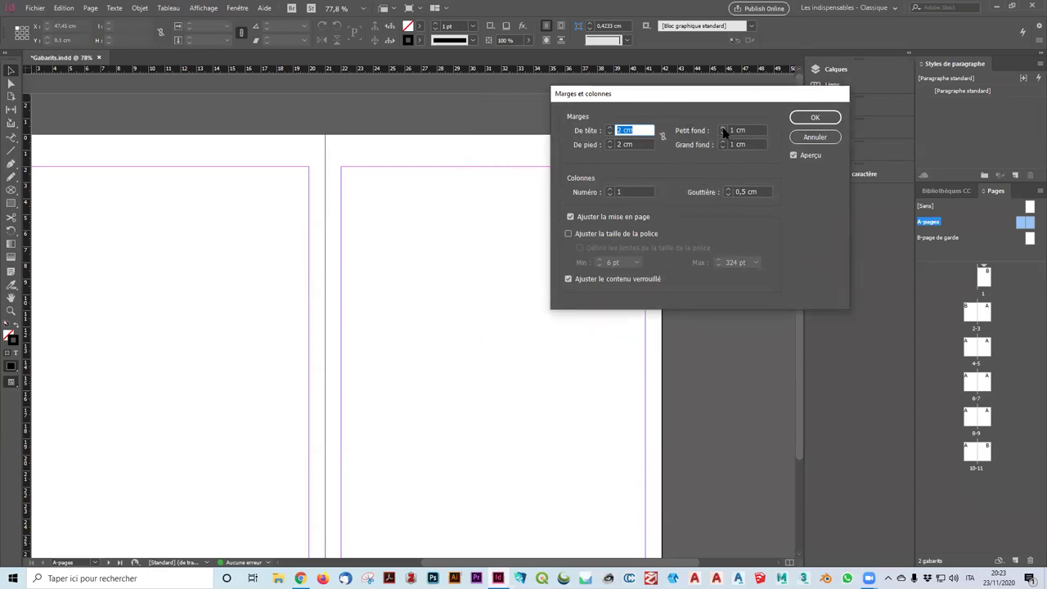
left_click(723, 142)
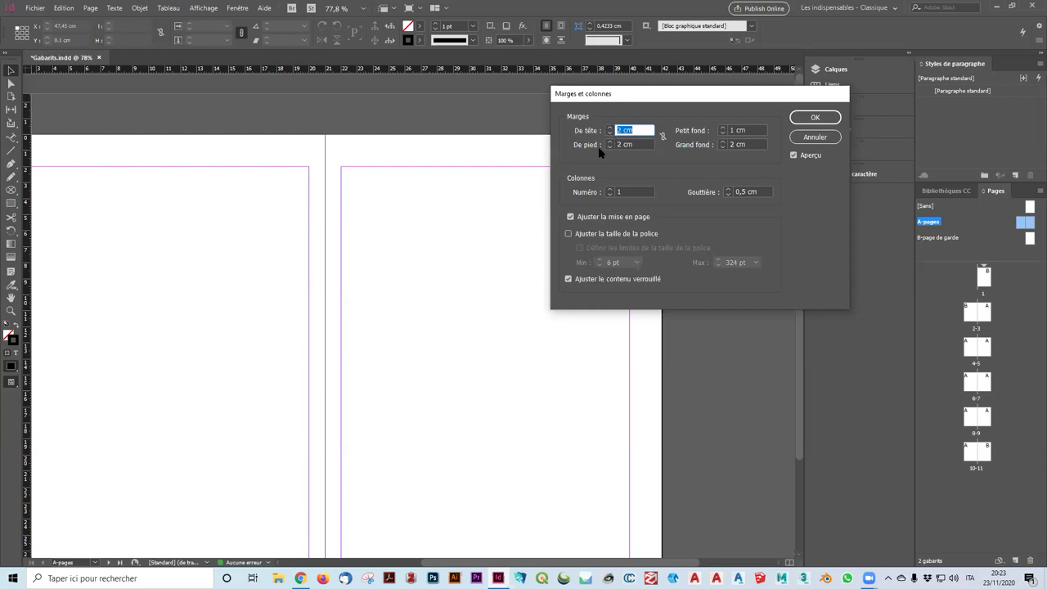
Step: Give the A-pages master two columns with a 1 cm gutter, and save the document
left_click(609, 189)
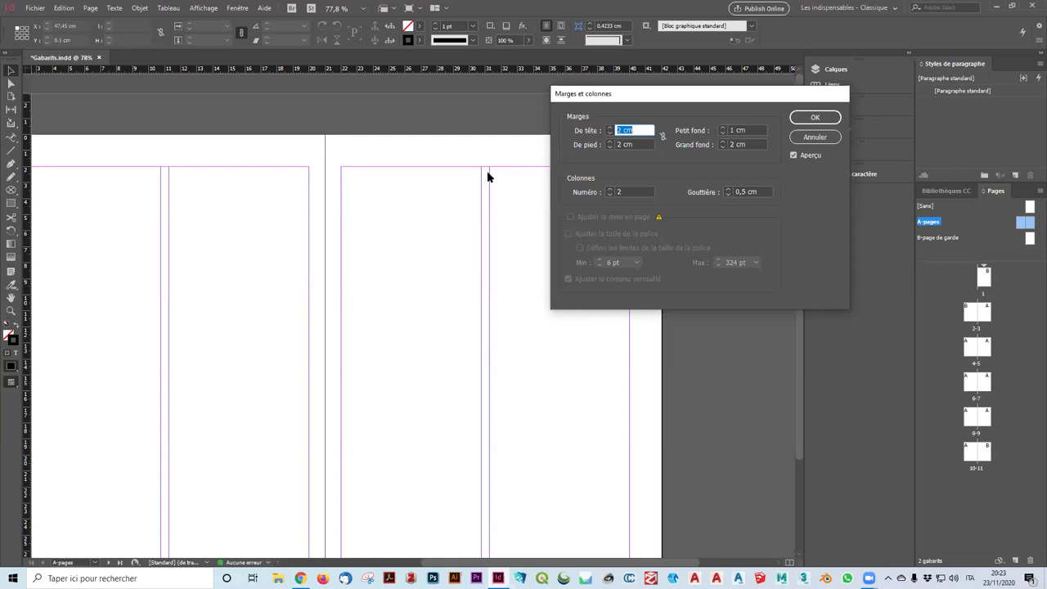
left_click(728, 190)
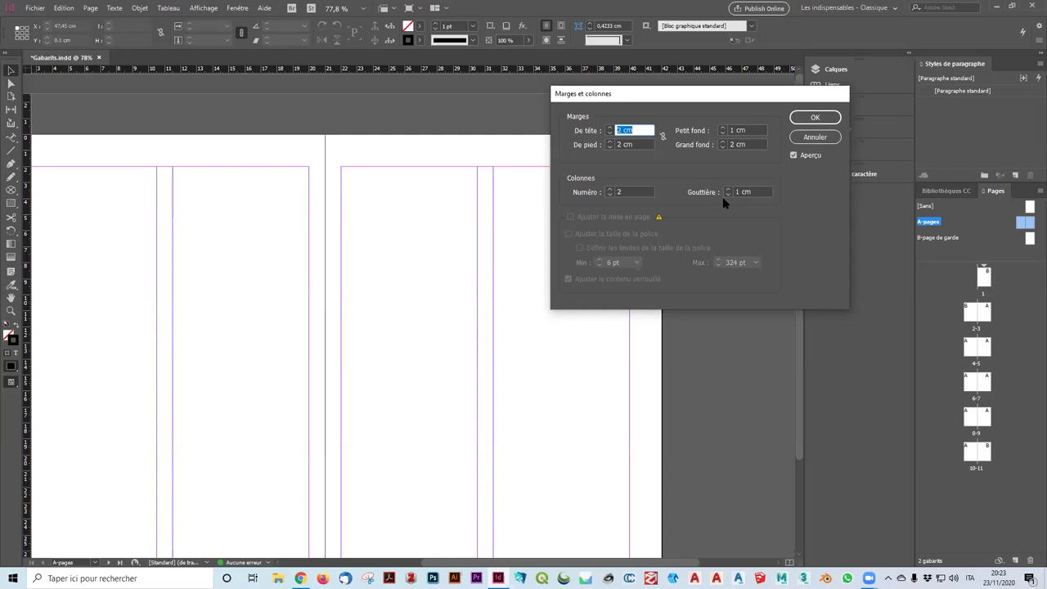
left_click(728, 196)
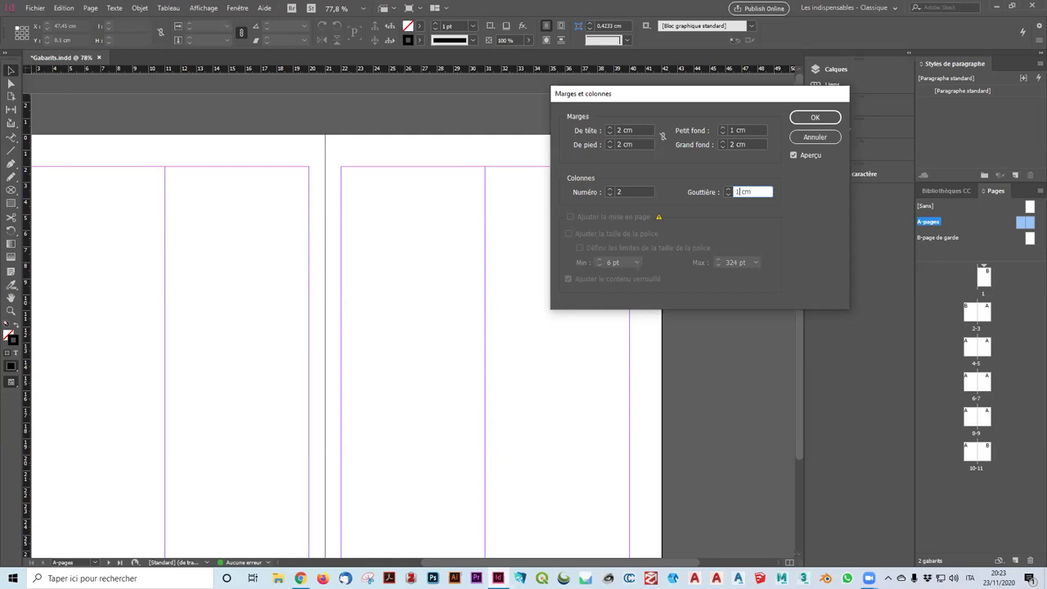
left_click(729, 190)
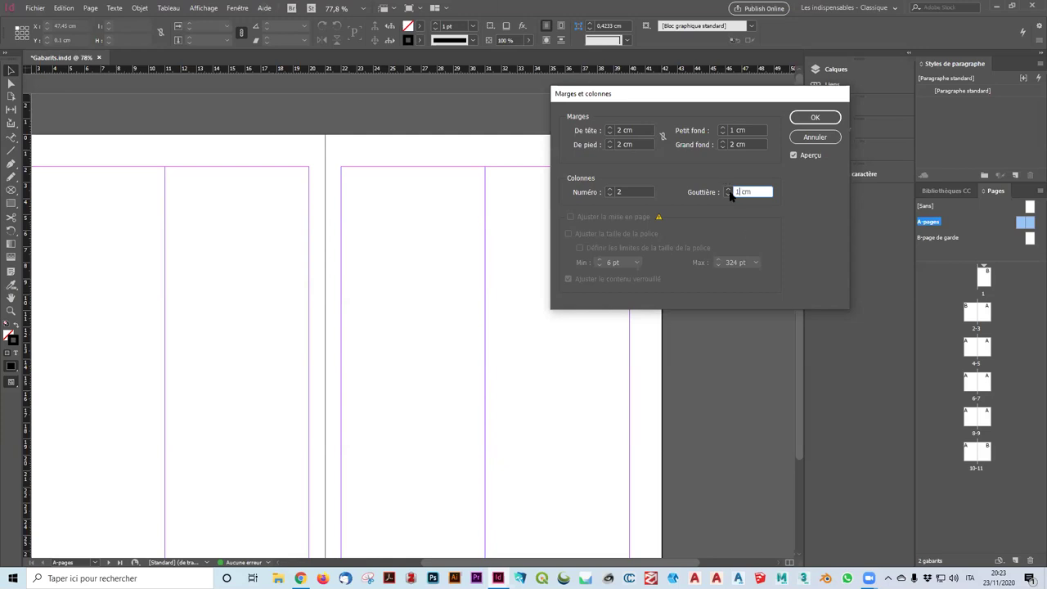
left_click(810, 120)
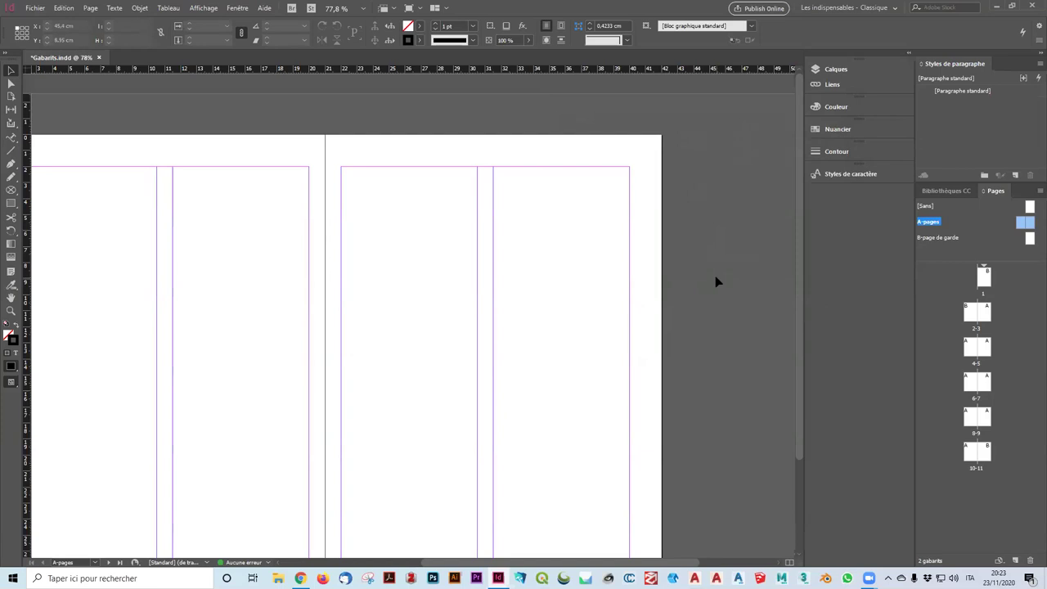
key("ctrl+s")
Step: Examine both pages of the A-pages master spread to check their mirrored margins and columns
double_click(1026, 225)
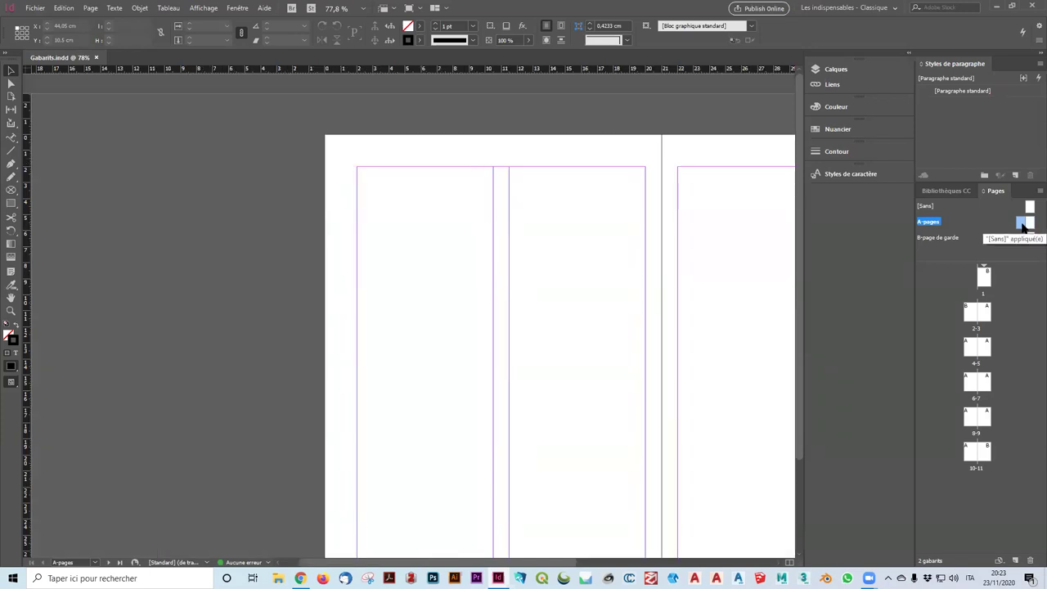
scroll(723, 291, "down", 1)
scroll(725, 283, "right", 1)
scroll(732, 288, "down", 3)
scroll(655, 288, "up", 2)
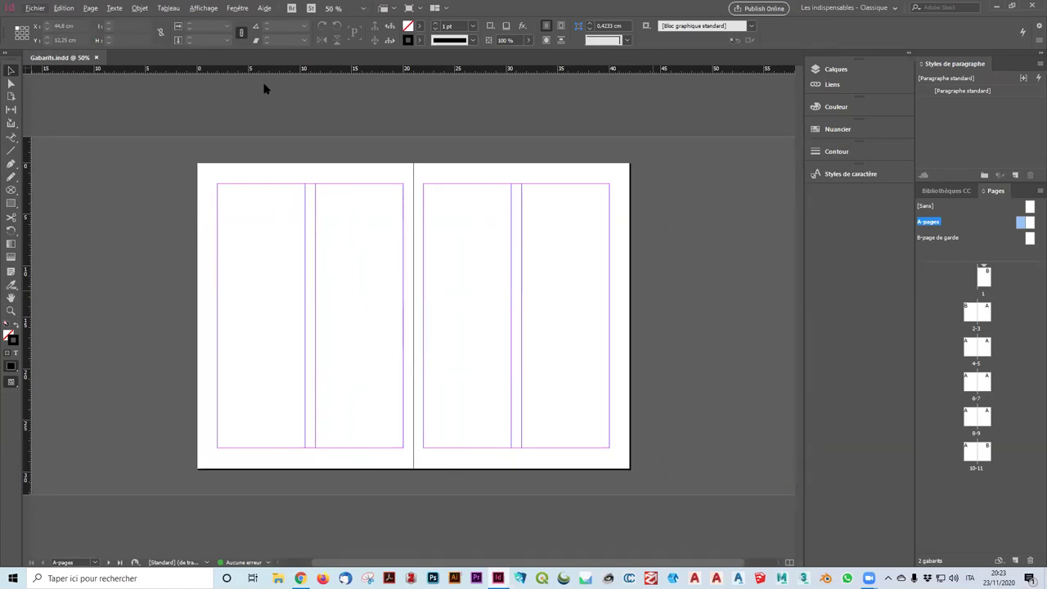
double_click(1029, 227)
double_click(1030, 229)
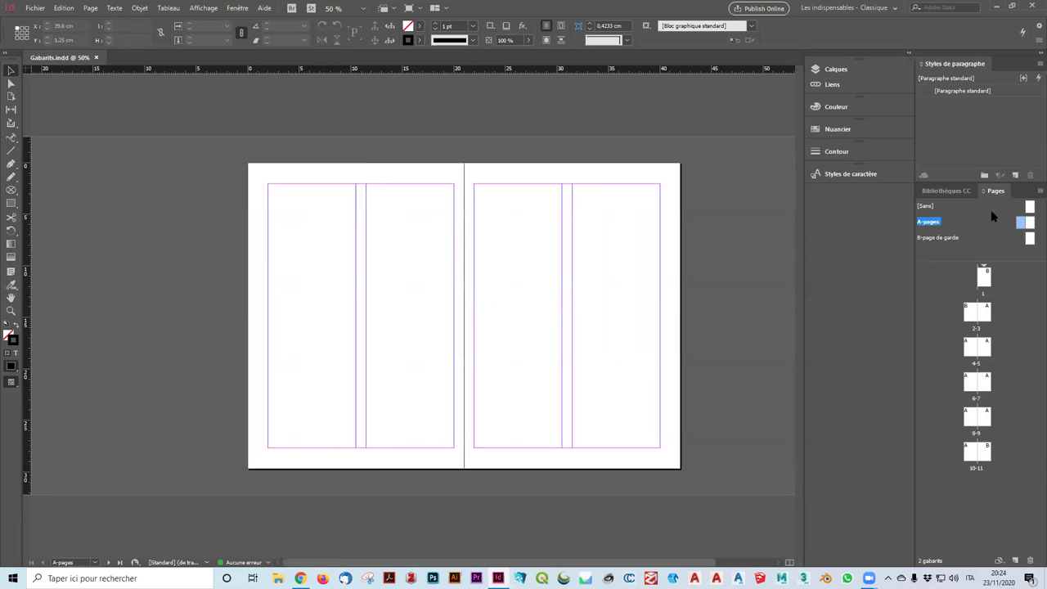
Step: Apply the A-pages master to pages 3-10 through the apply-master command
left_click_drag(1029, 223, 985, 312)
left_click_drag(1028, 226, 970, 349)
left_click(971, 348)
left_click(985, 350, "shift")
left_click(975, 384, "shift")
left_click(973, 421, "shift")
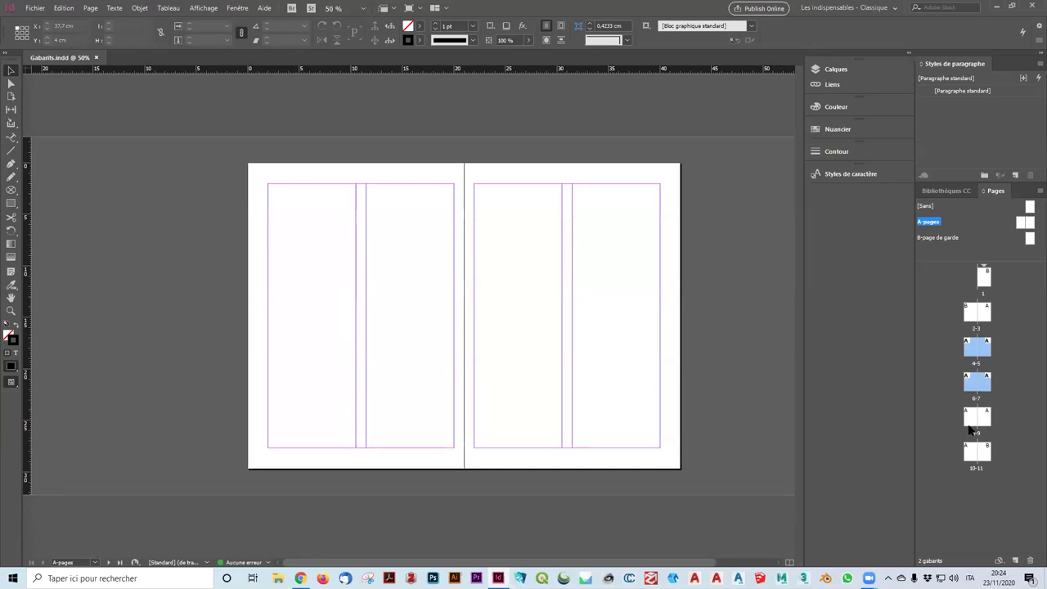
left_click(968, 449, "shift")
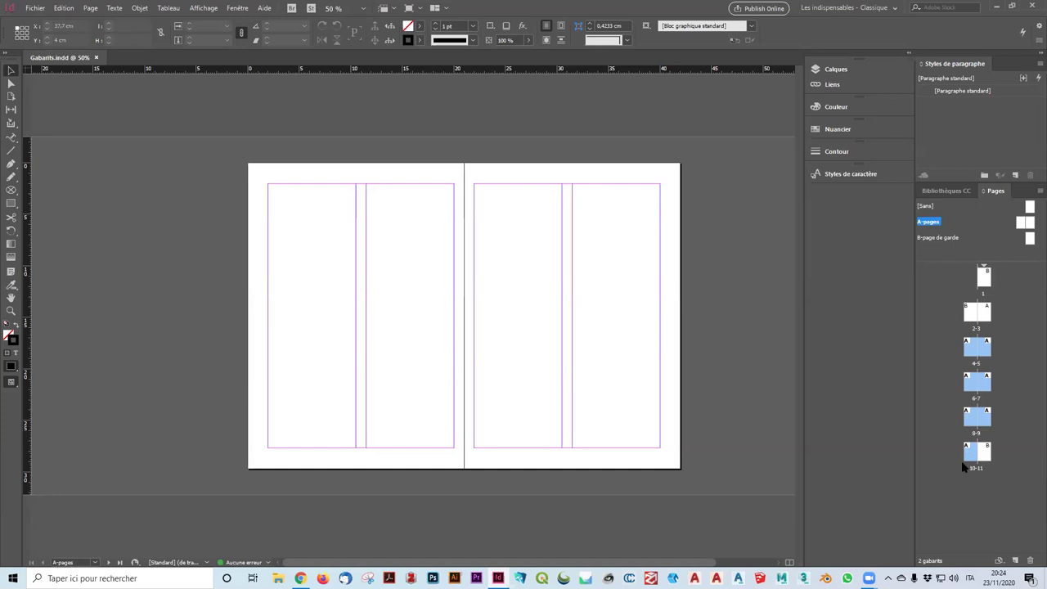
right_click(981, 352)
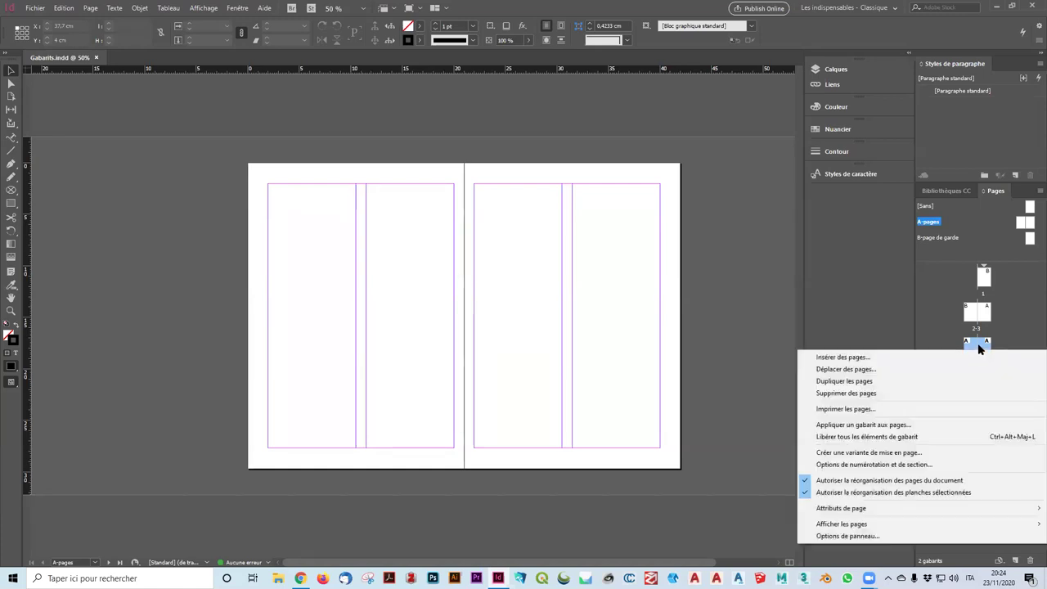
left_click(879, 426)
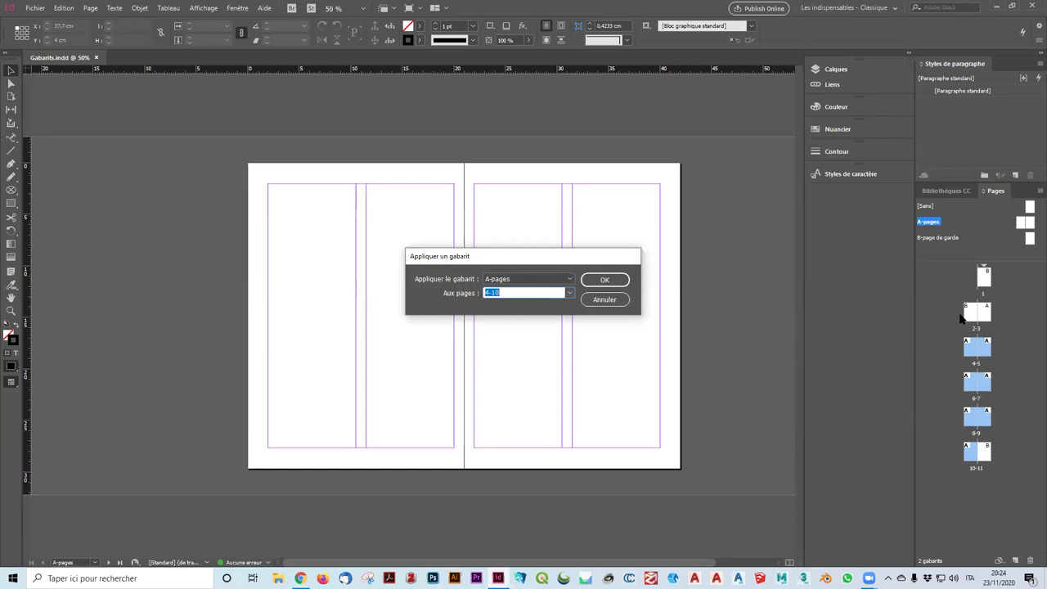
left_click(489, 293)
key("BackSpace")
type("3")
left_click(606, 280)
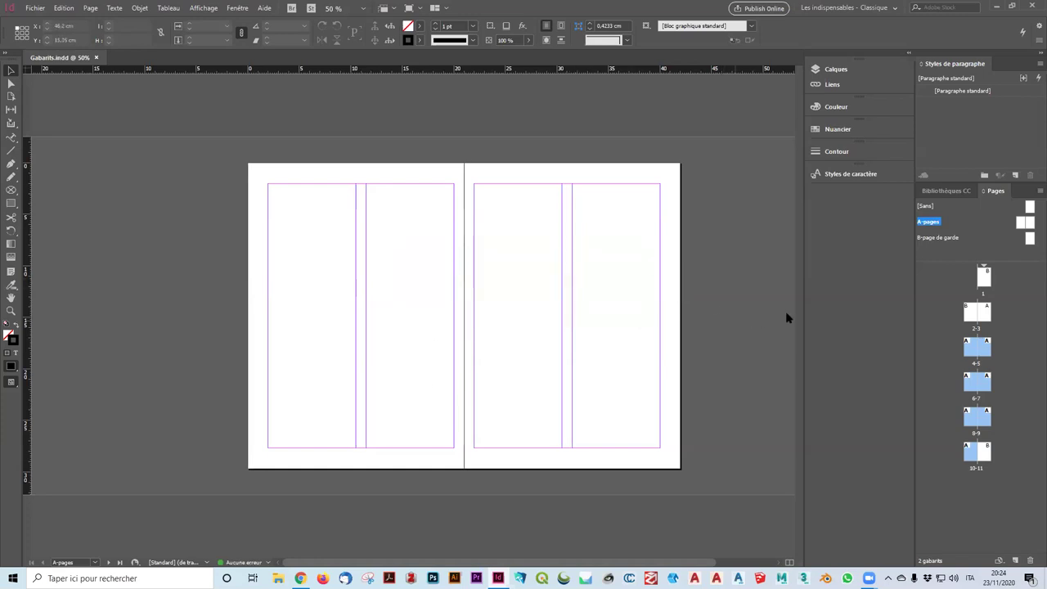
Step: Go through the document's spreads, including the cover pages, to check the master layout on each
double_click(986, 315)
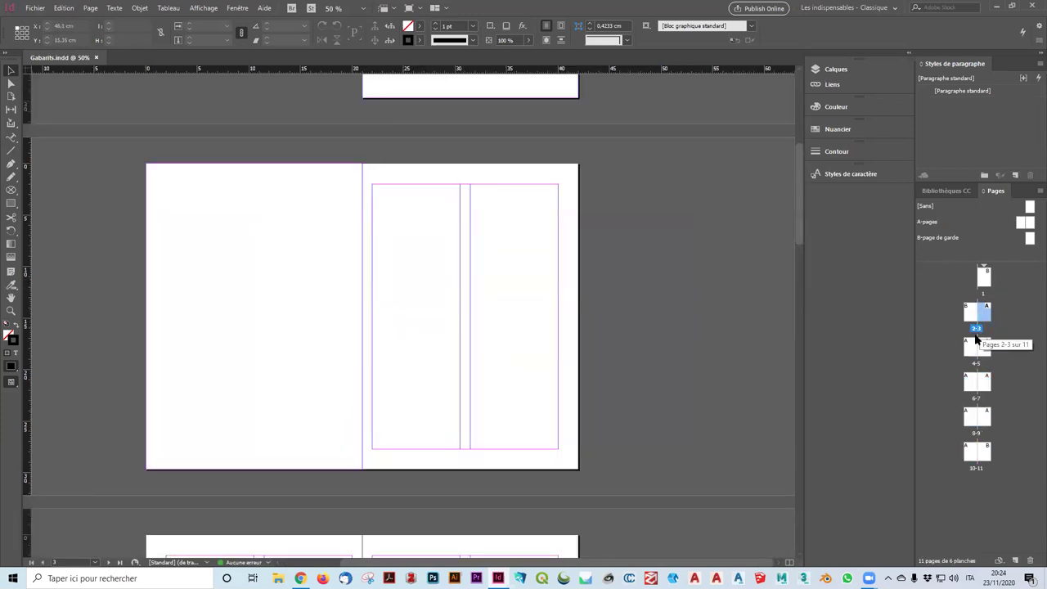
double_click(974, 348)
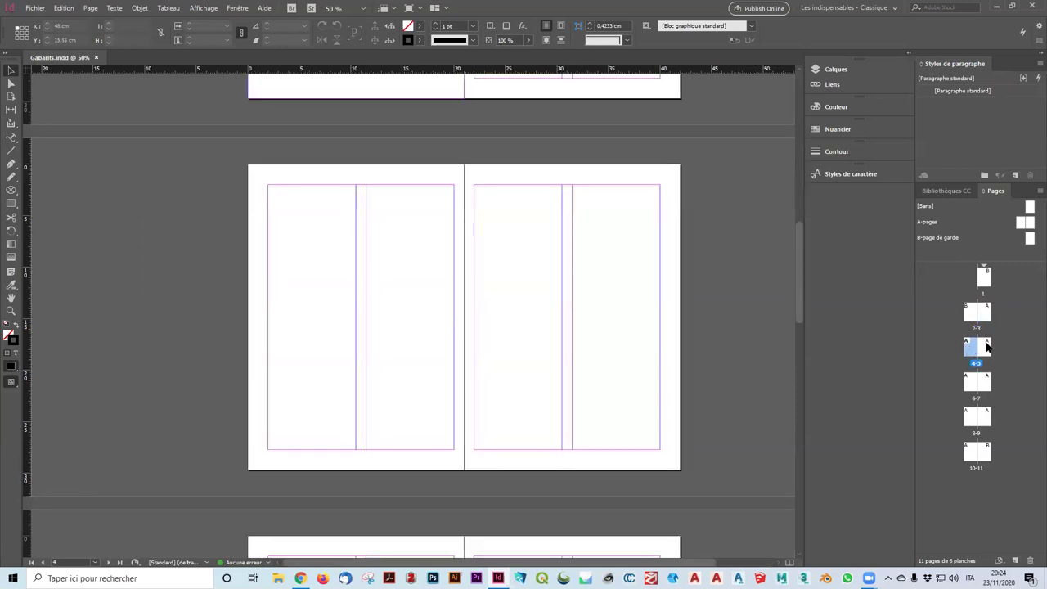
double_click(987, 345)
double_click(967, 383)
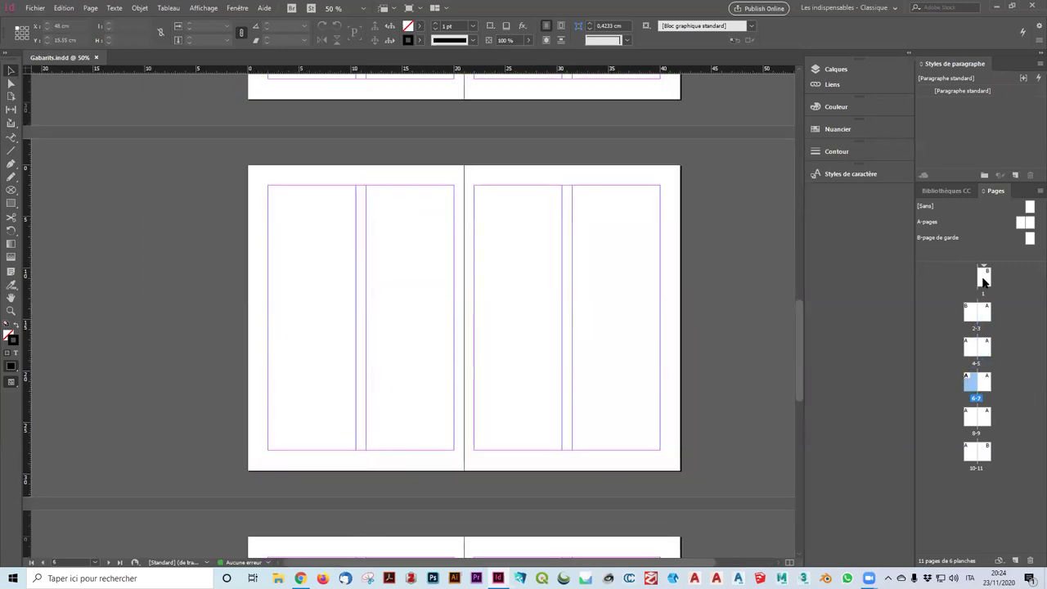
double_click(983, 277)
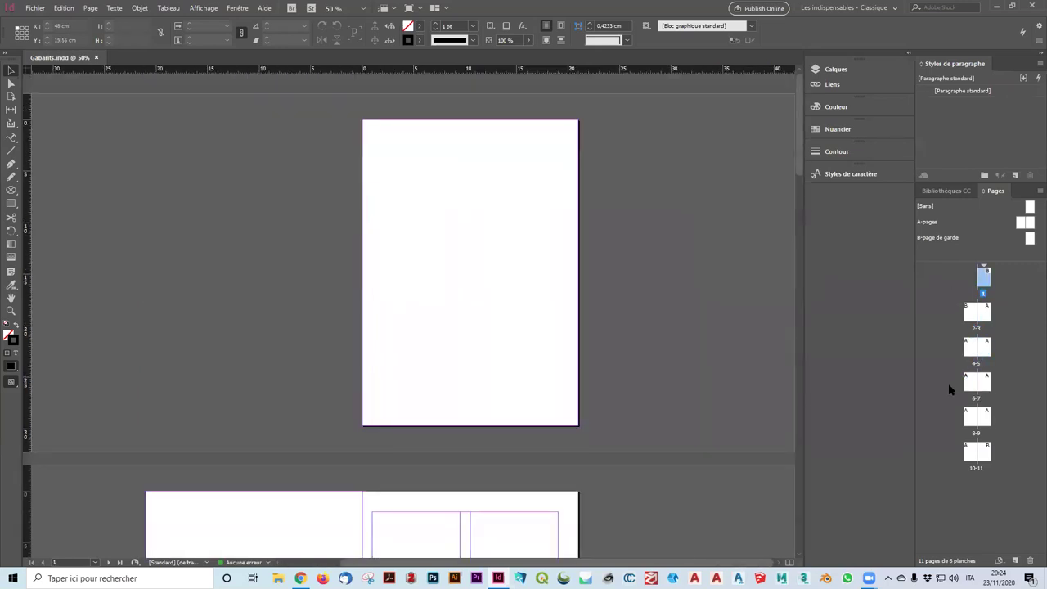
double_click(971, 317)
double_click(976, 451)
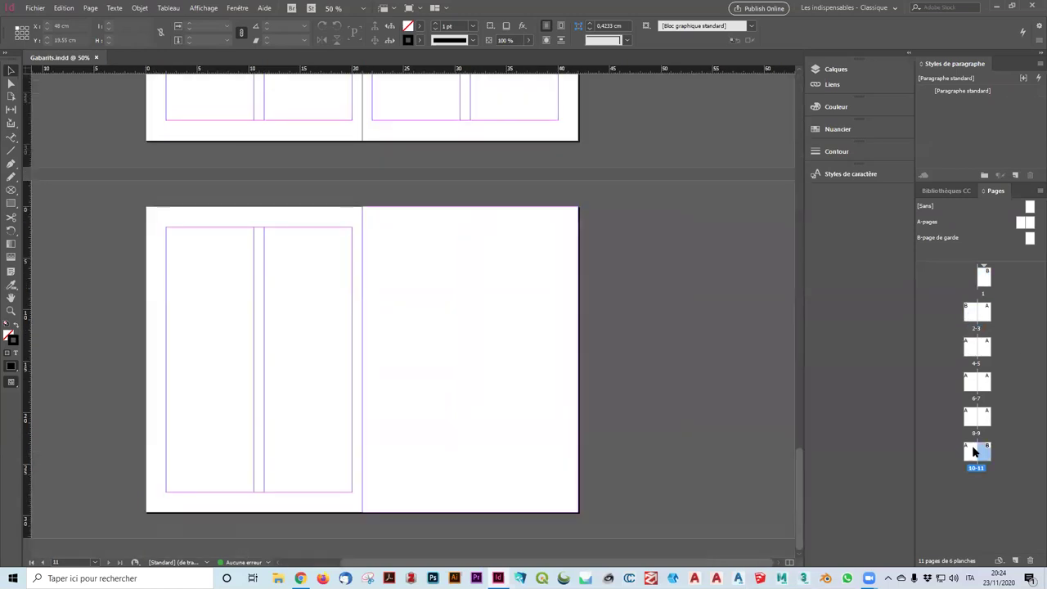
scroll(498, 328, "up", 4)
scroll(496, 327, "up", 15)
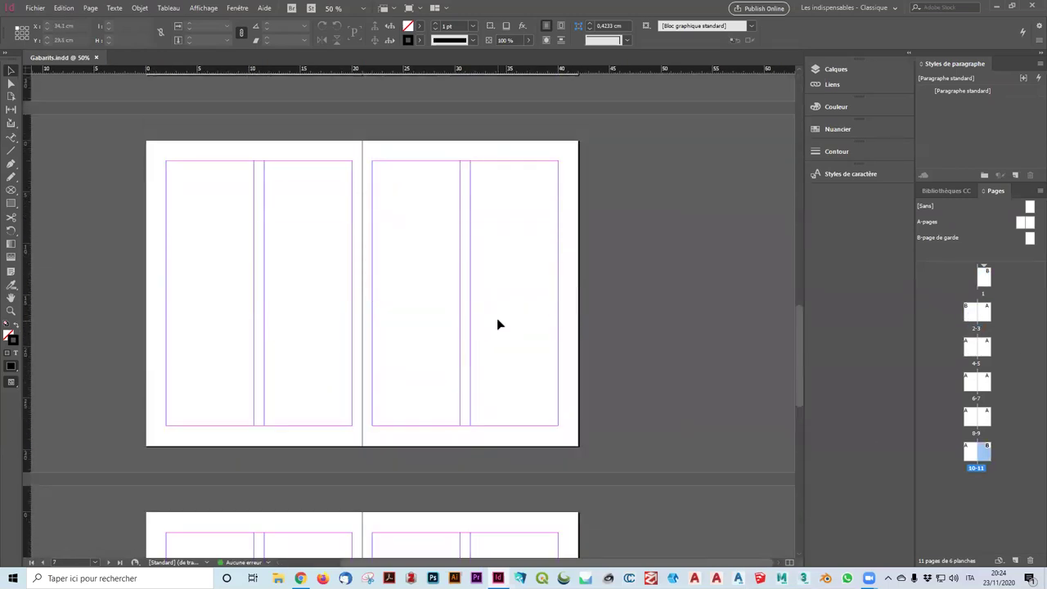
scroll(504, 330, "up", 4)
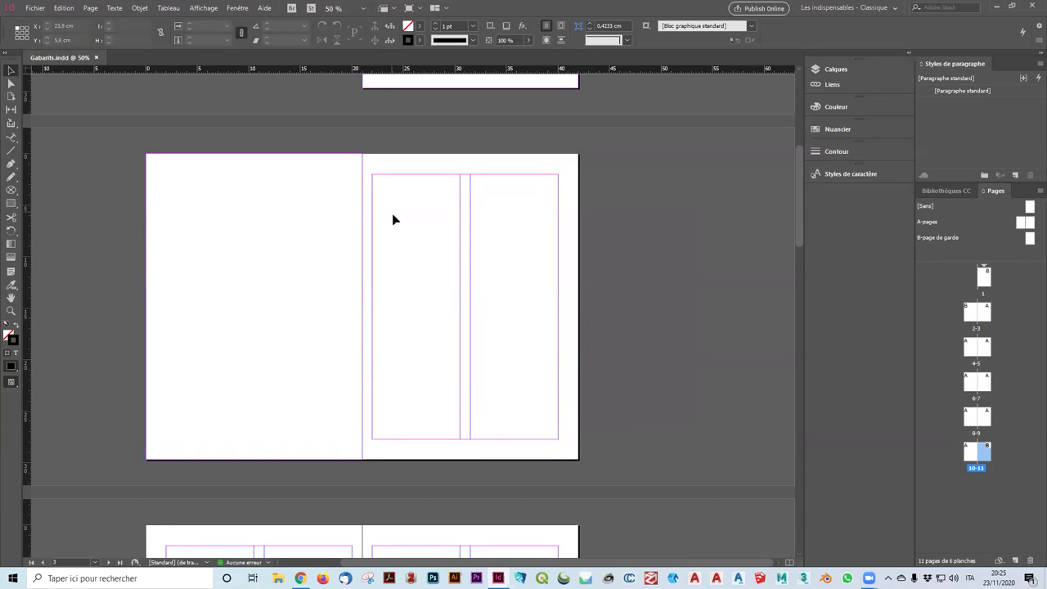
Step: Preview the spreads without guides, restore the normal view and review the margins and columns of the inner pages
scroll(690, 224, "down", 3)
key("w")
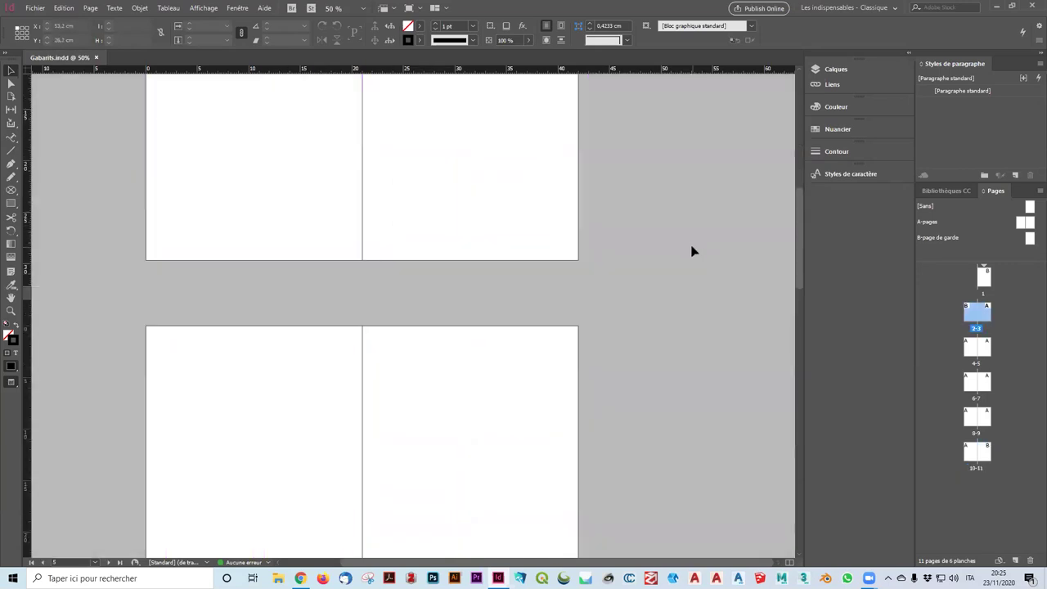
scroll(691, 246, "down", 2)
scroll(657, 308, "up", 3)
scroll(678, 325, "down", 6)
key("w")
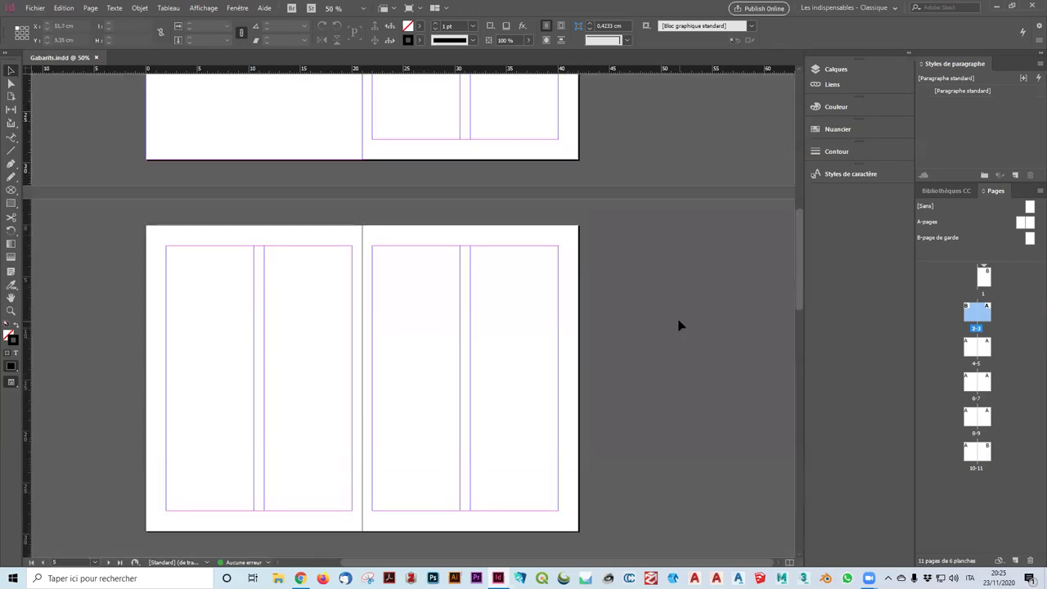
scroll(678, 325, "down", 2)
scroll(678, 331, "up", 2)
scroll(675, 334, "down", 2)
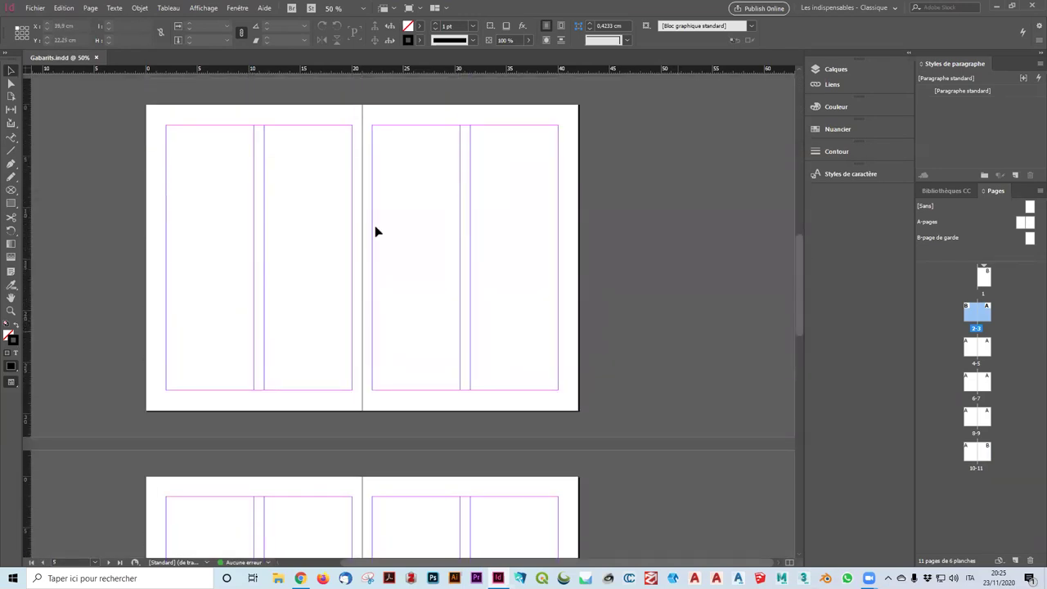
scroll(692, 297, "down", 5)
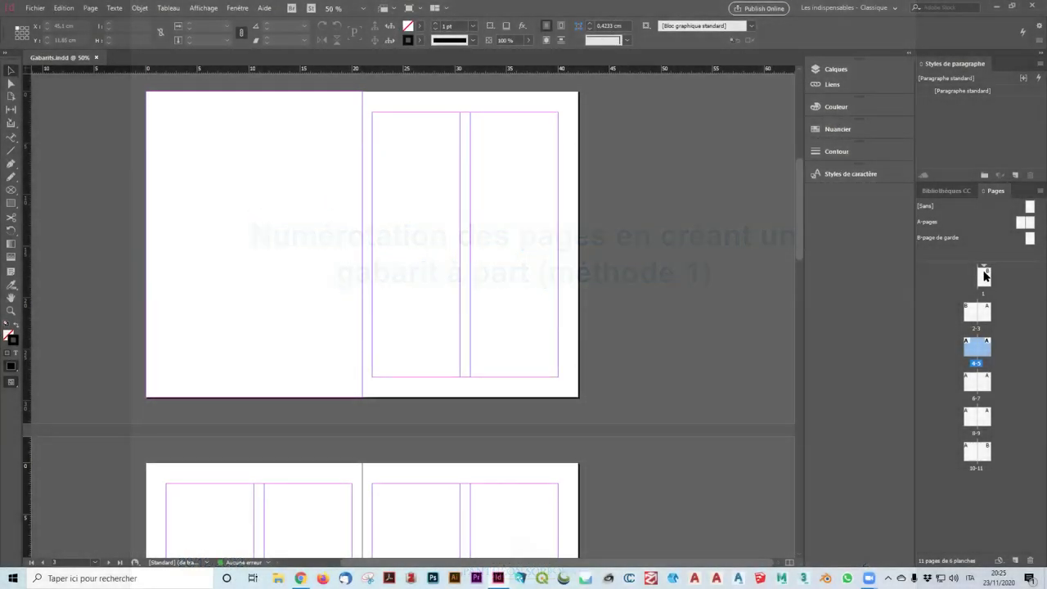
Step: Create a two-page A4 master with prefix C, named numérotation and based on A-pages
left_click(1039, 191)
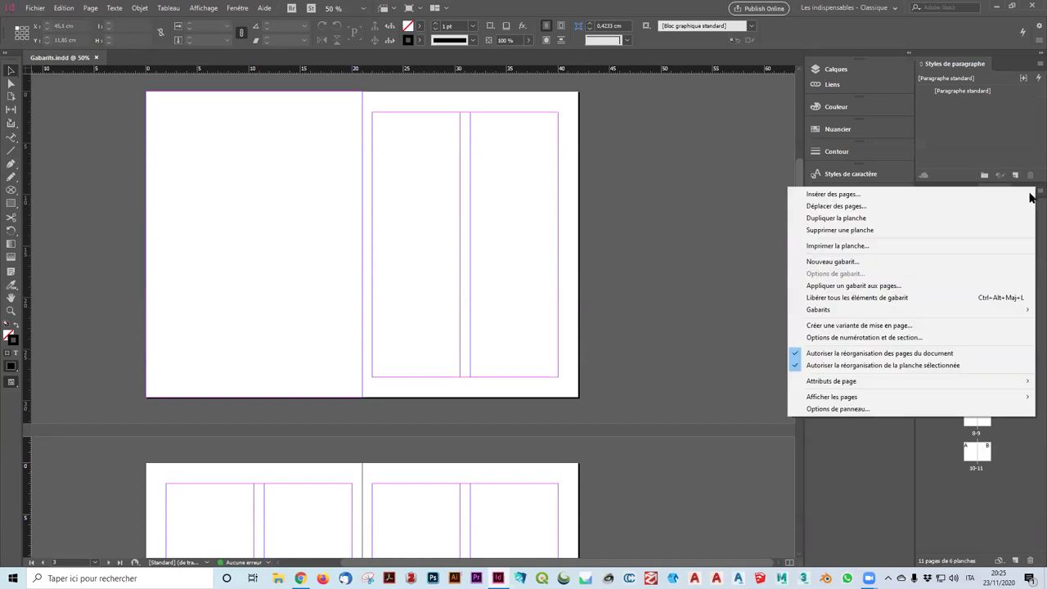
left_click(863, 262)
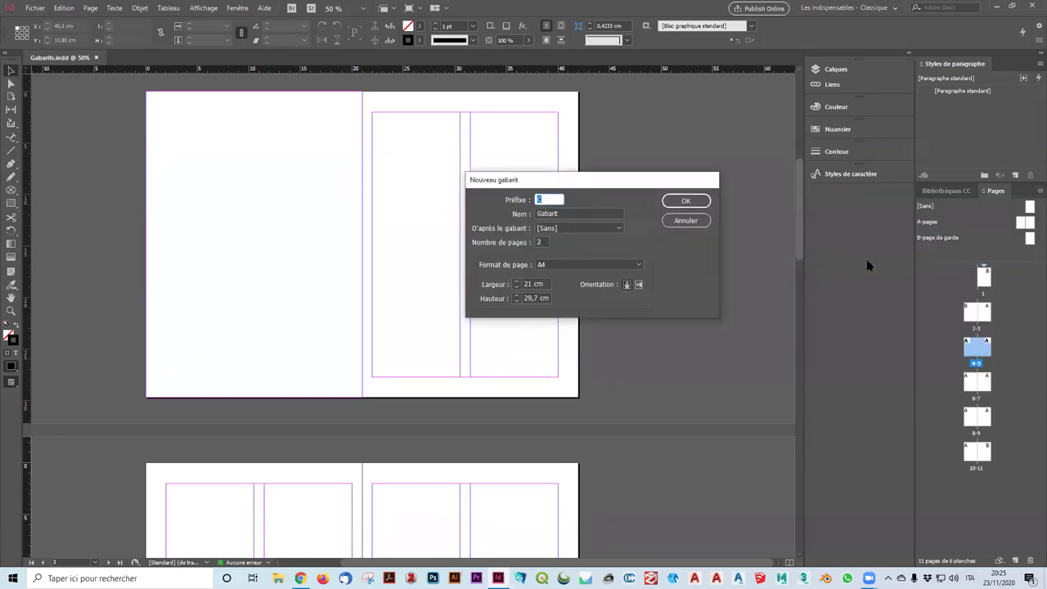
left_click_drag(532, 179, 211, 174)
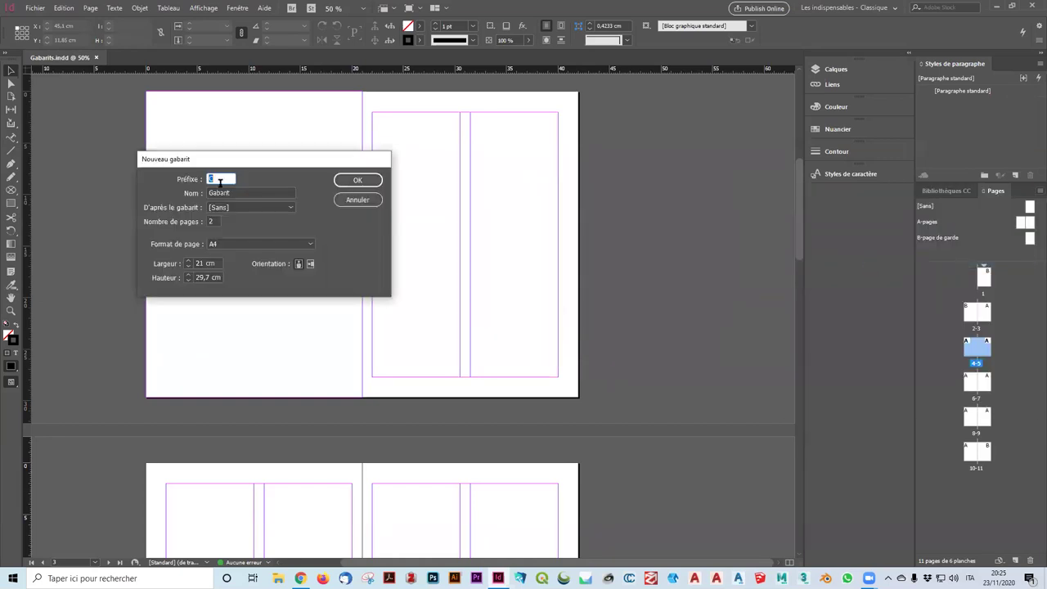
key("Tab")
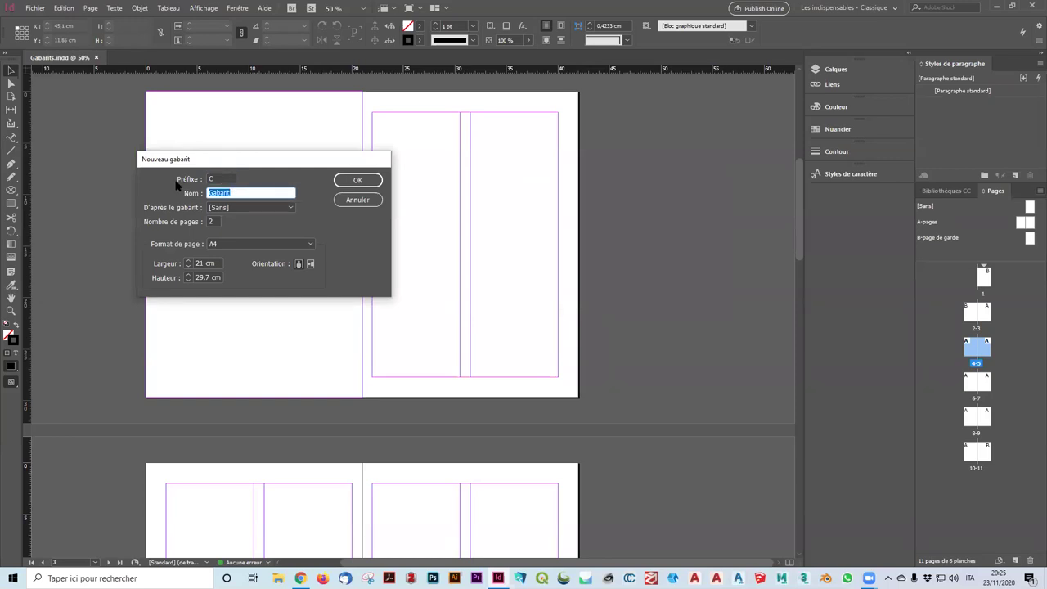
type("numérotationb")
left_click(287, 208)
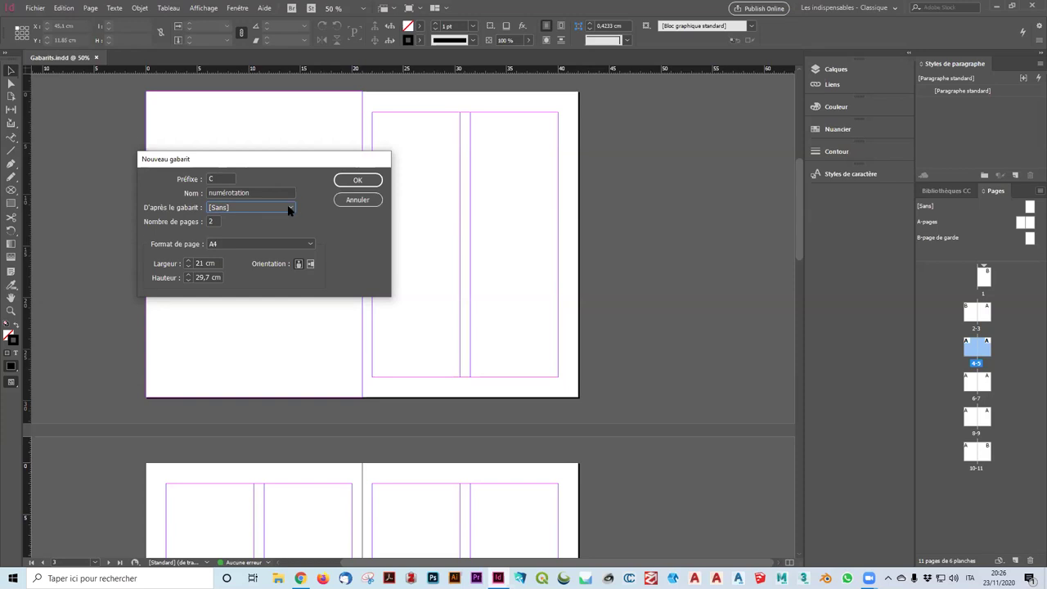
left_click(290, 209)
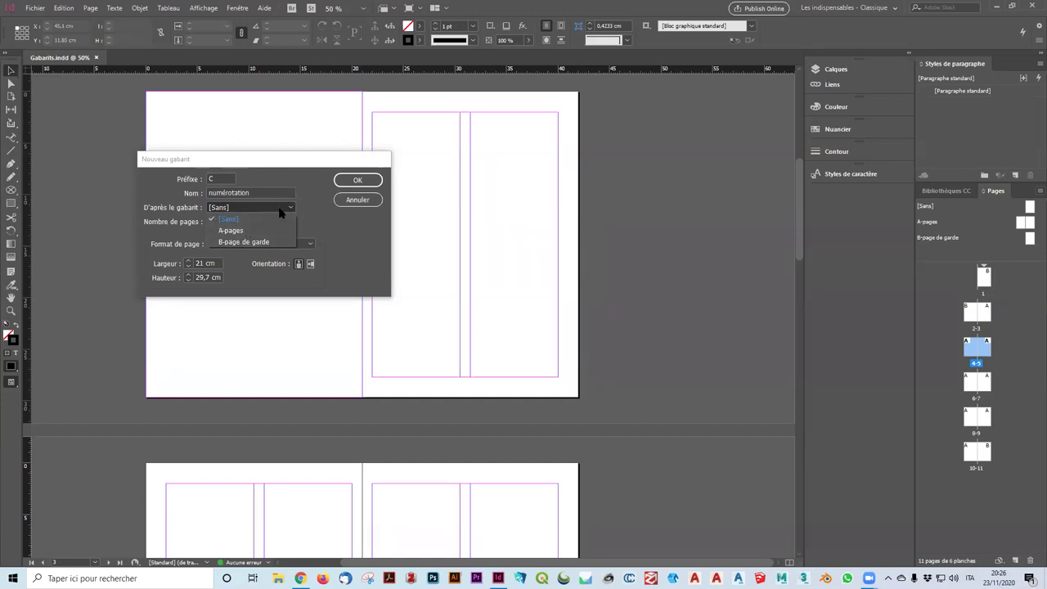
left_click(232, 231)
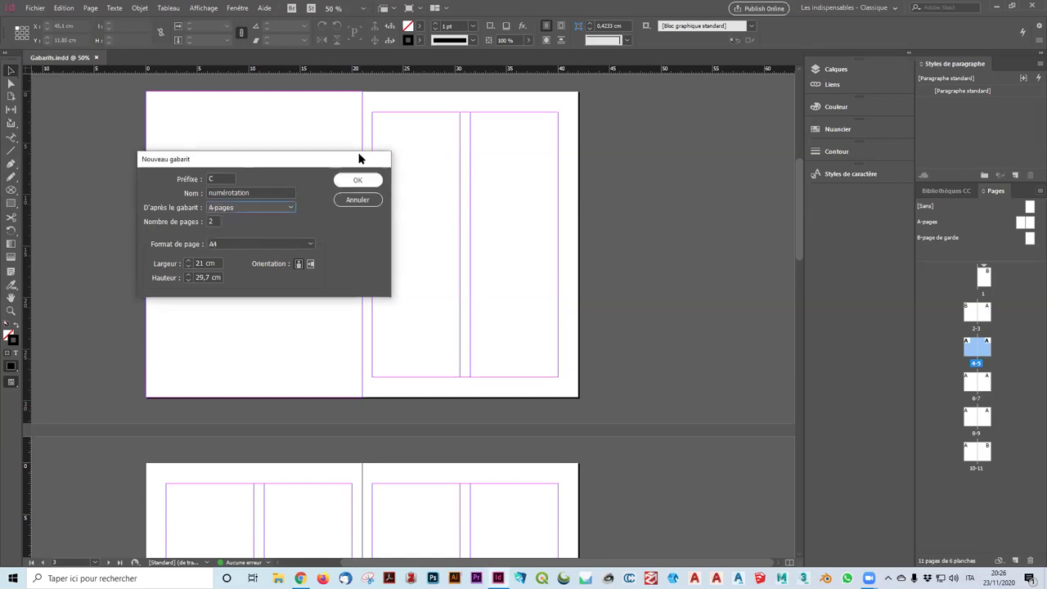
left_click(354, 180)
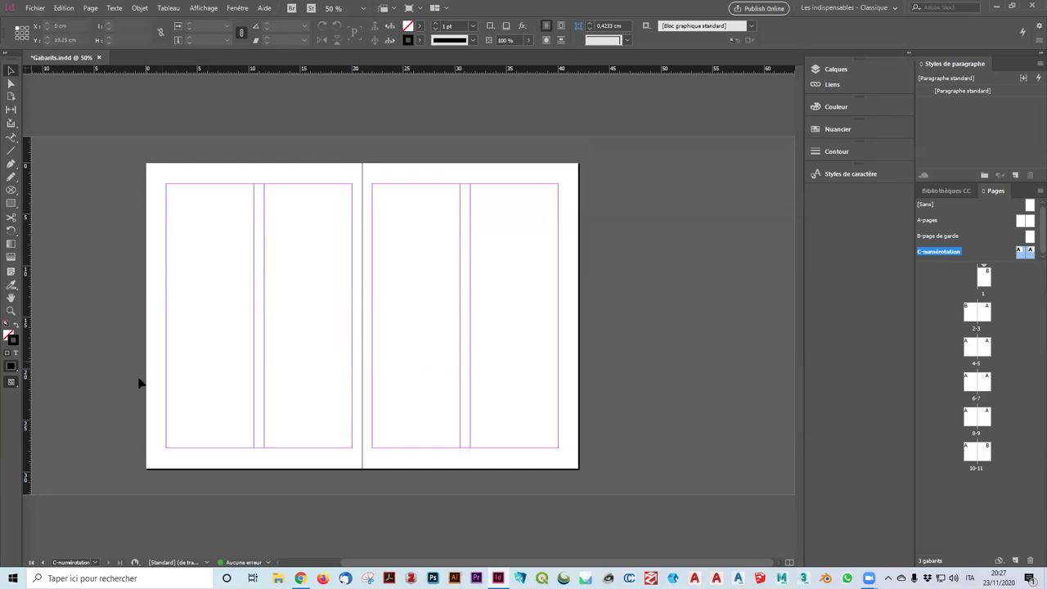
Step: Draw a small text frame of about 1.5 × 1.2 cm on the left page of the C-numérotation master with the Type tool
scroll(88, 462, "up", 2)
scroll(158, 483, "down", 2)
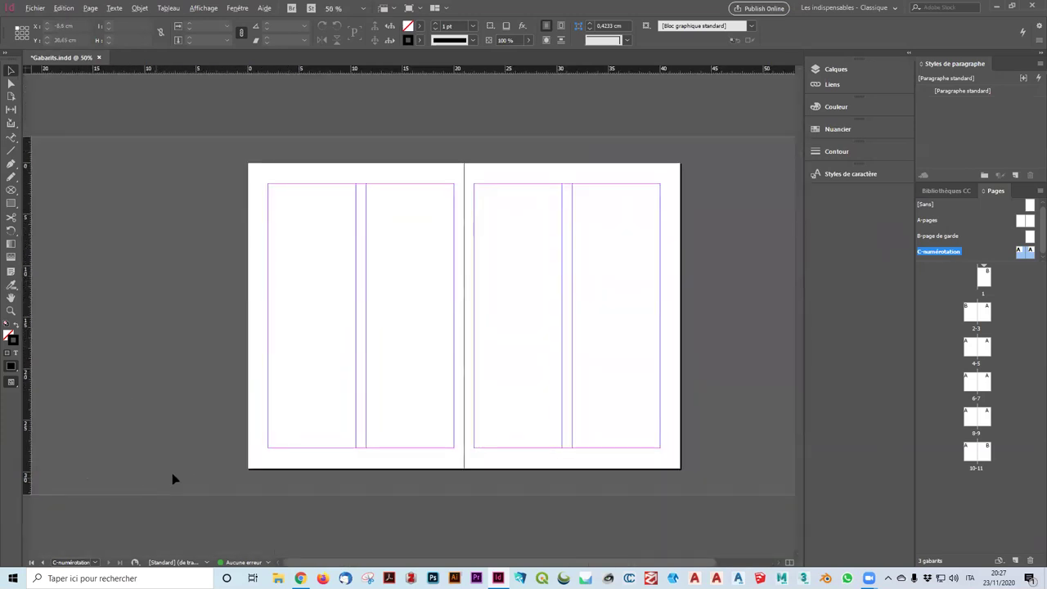
left_click(13, 139)
left_click_drag(14, 140, 54, 154)
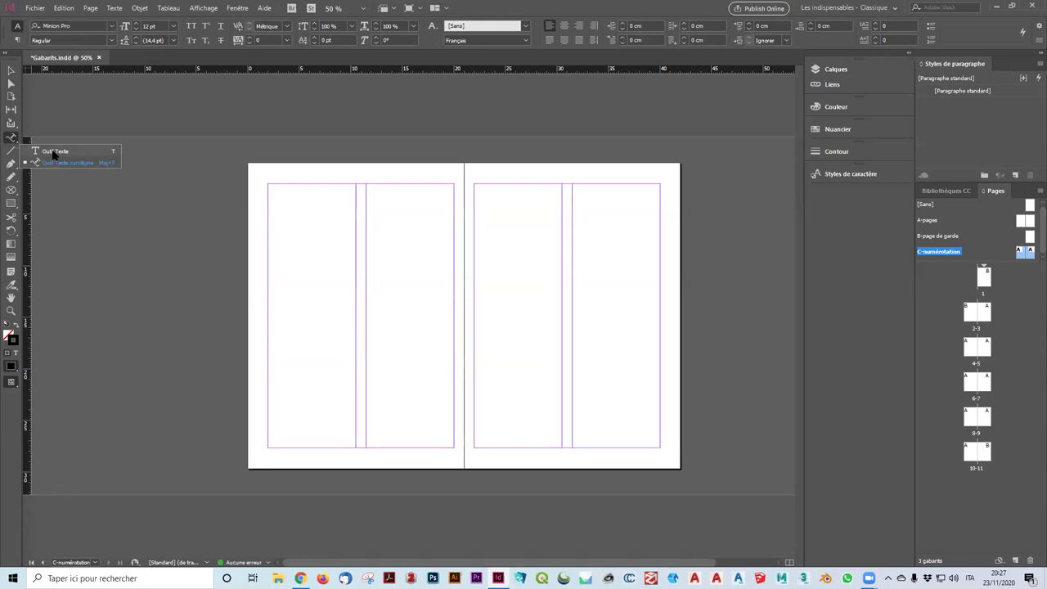
left_click(54, 155)
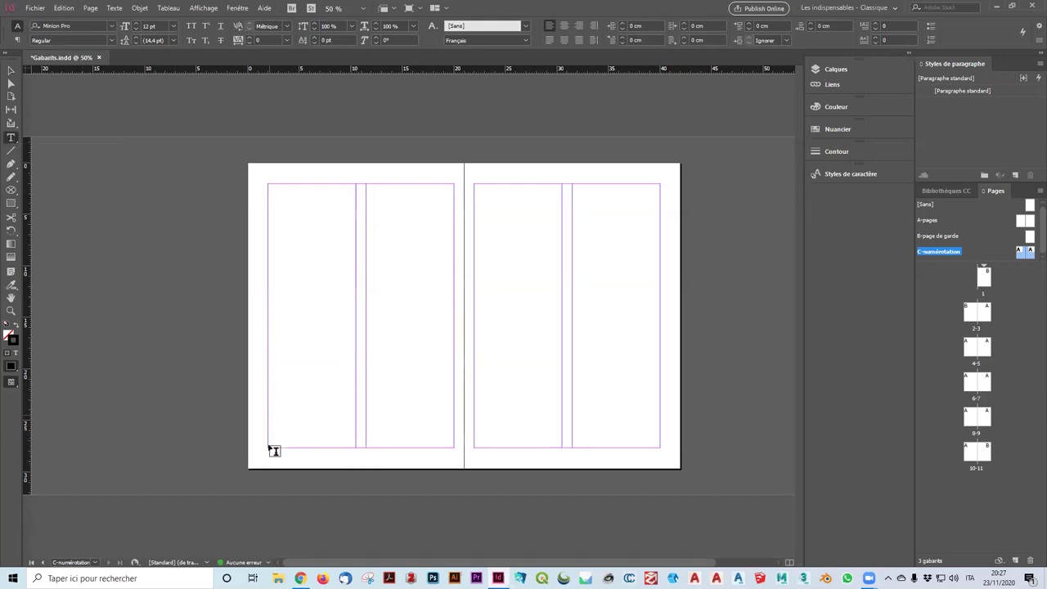
mouse_move(288, 300)
left_mouse_down()
mouse_move(313, 315)
mouse_move(302, 310)
left_mouse_up()
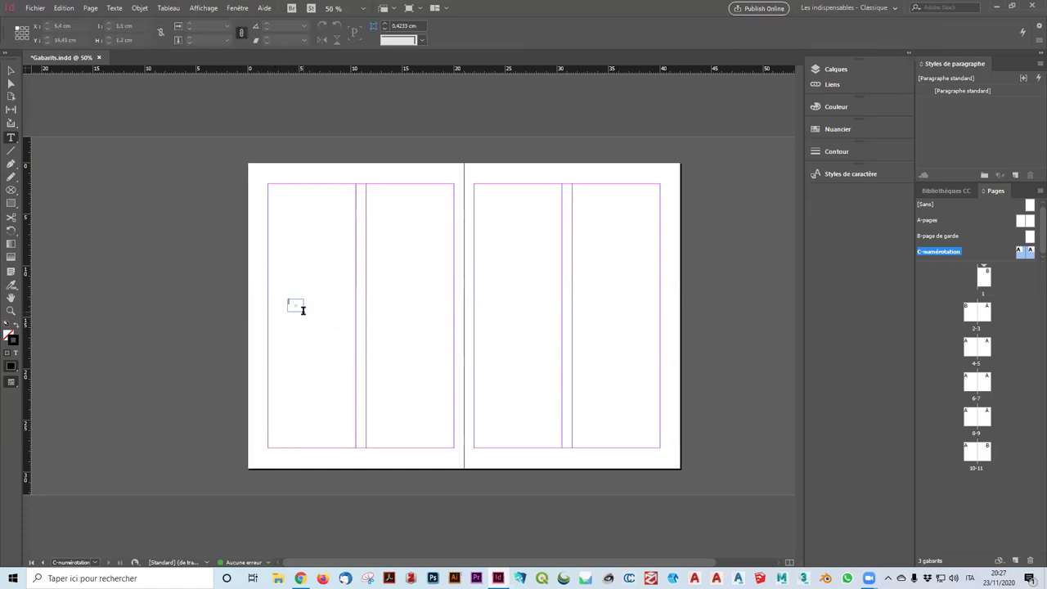
Step: Insert the current page number marker (Numéro de page active) in the new text frame
left_click(113, 8)
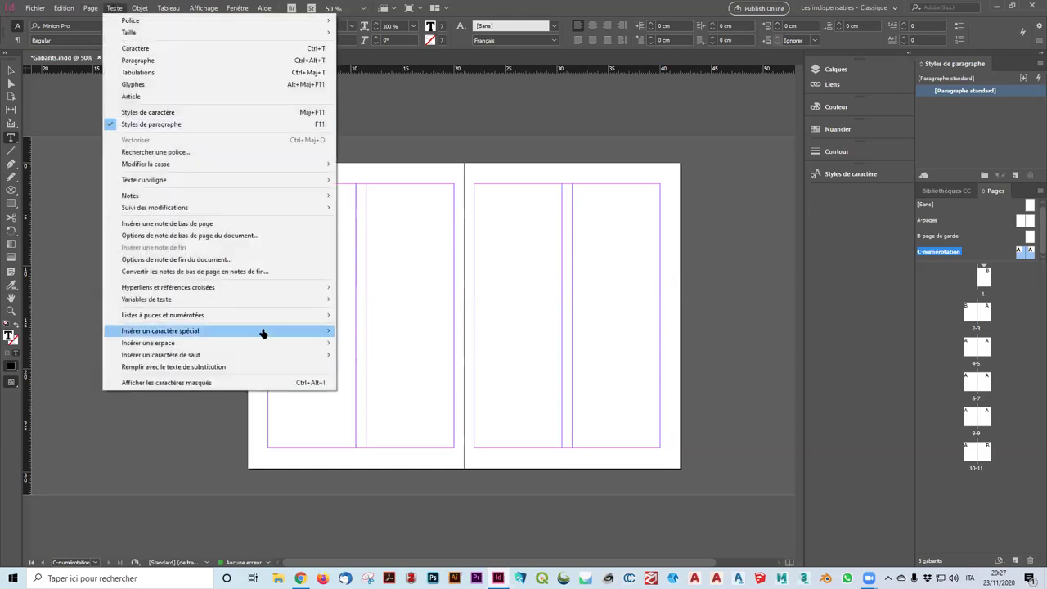
mouse_move(261, 333)
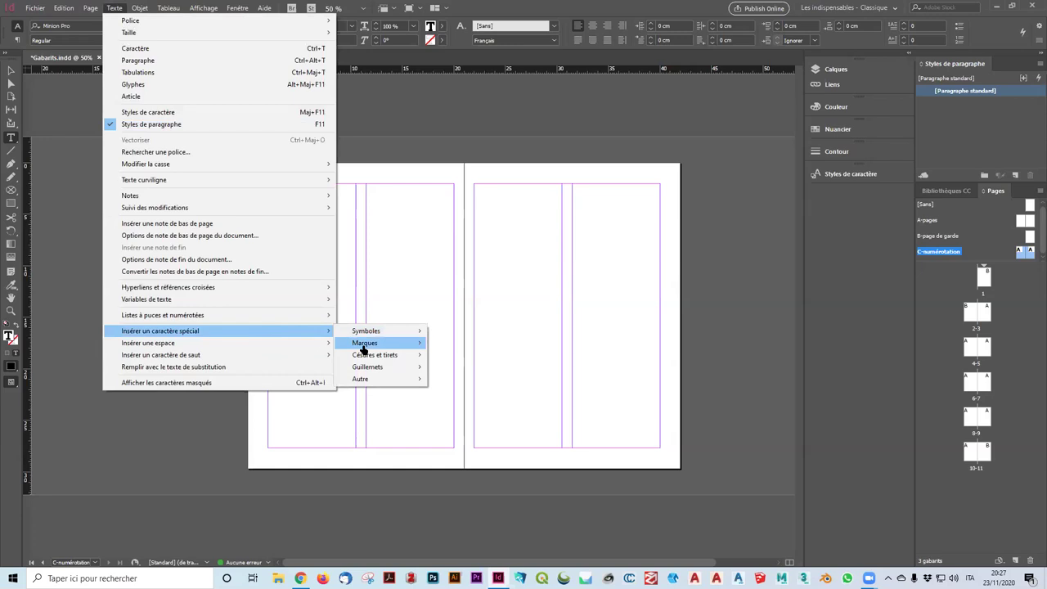
mouse_move(363, 344)
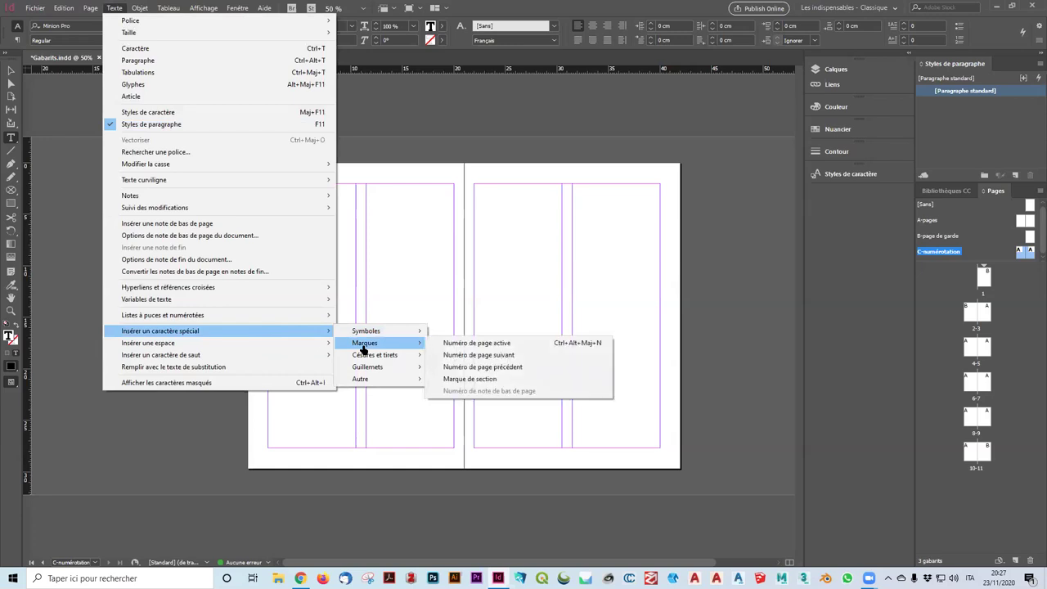
left_click(456, 344)
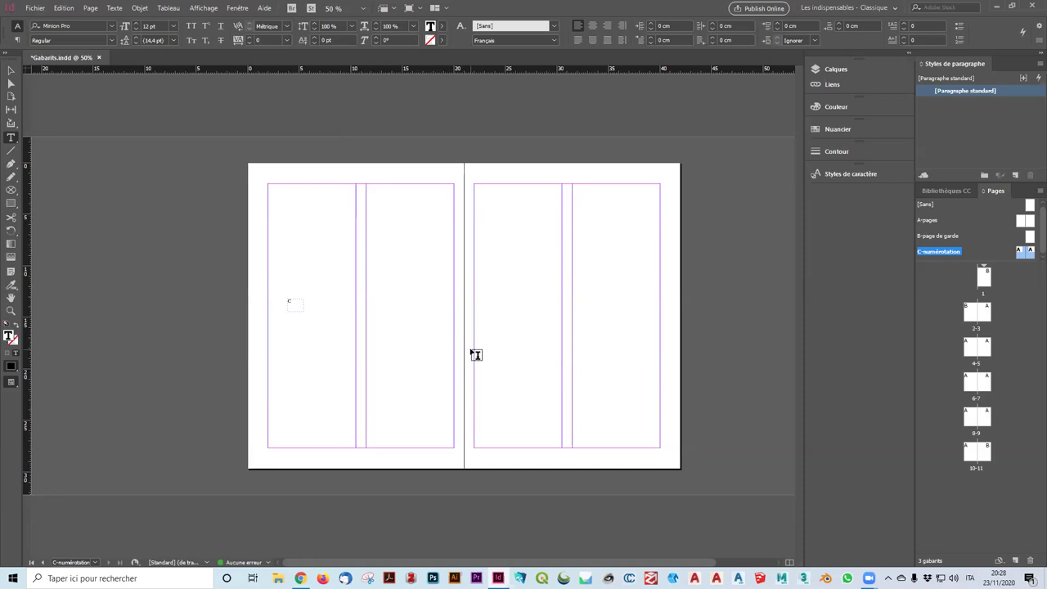
Step: Shrink the page-number frame to about 0.9 × 0.7 cm
left_click(11, 71)
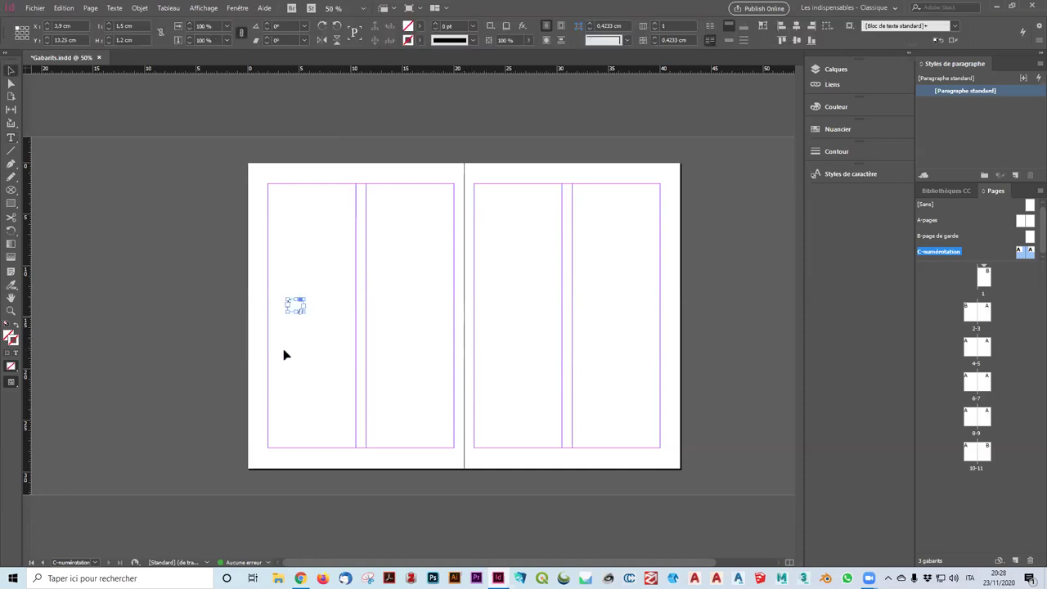
scroll(273, 304, "up", 4)
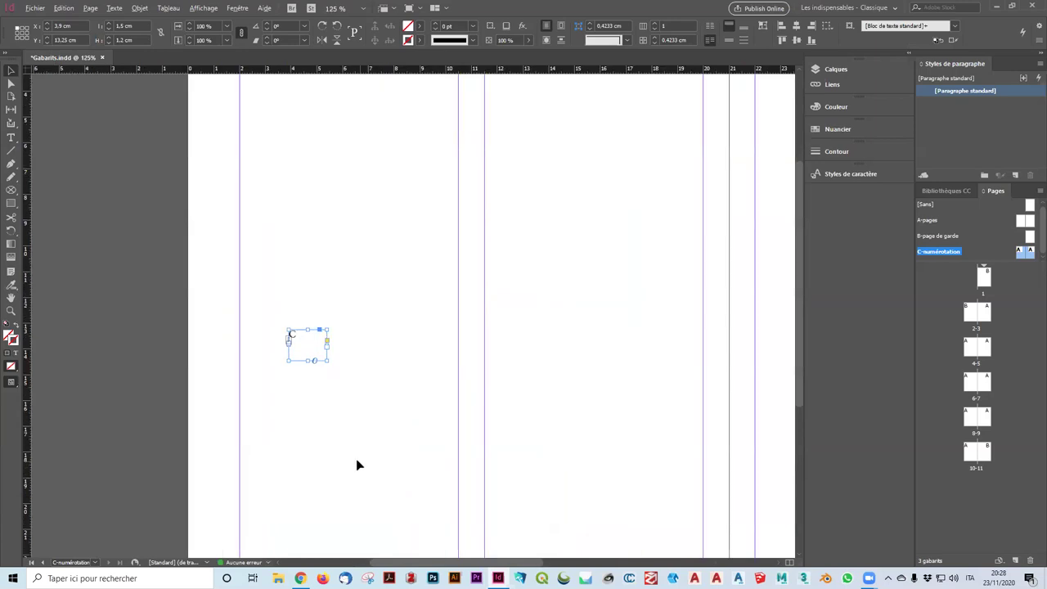
left_click_drag(328, 360, 312, 348)
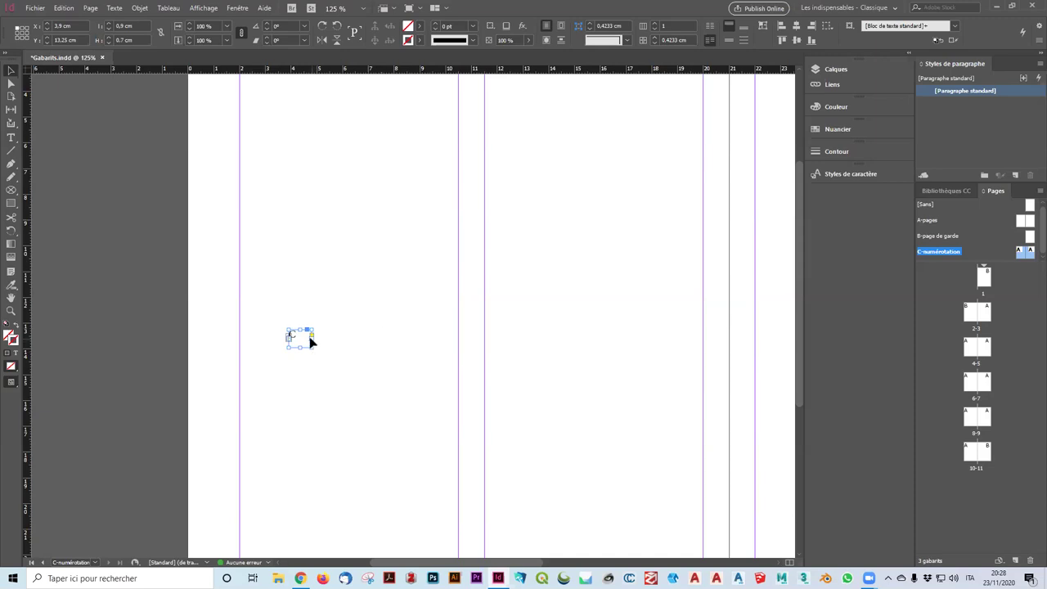
Step: Move the page-number frame just below the left page's lower outer margin corner at X 2 cm, Y 27.7 cm, about 1.1 cm wide
left_click_drag(312, 342, 295, 553)
left_click_drag(284, 507, 269, 554)
scroll(299, 460, "down", 1)
left_click(261, 477)
scroll(250, 498, "up", 5)
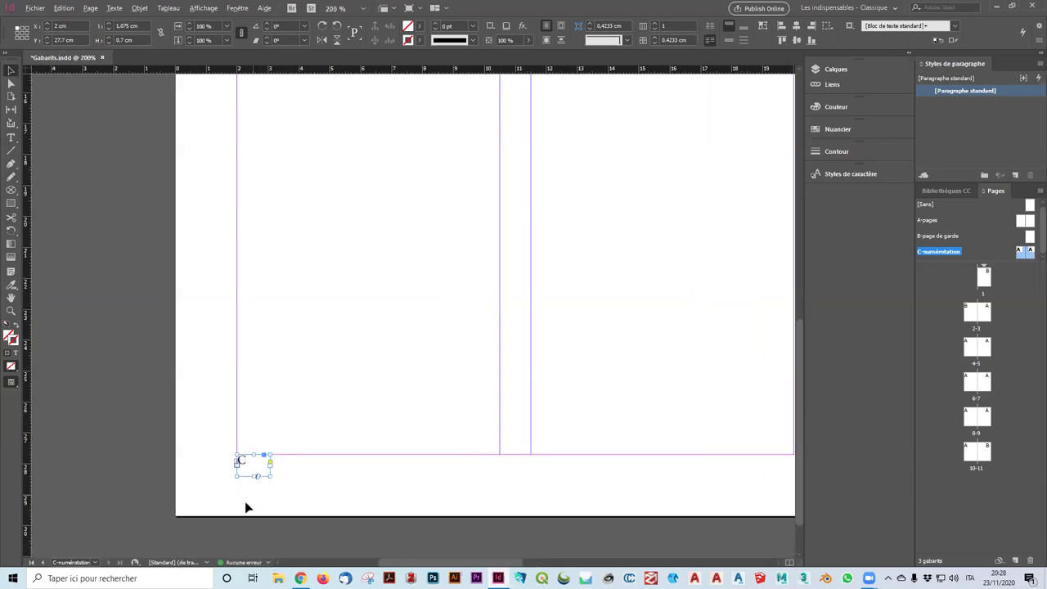
left_click(300, 467)
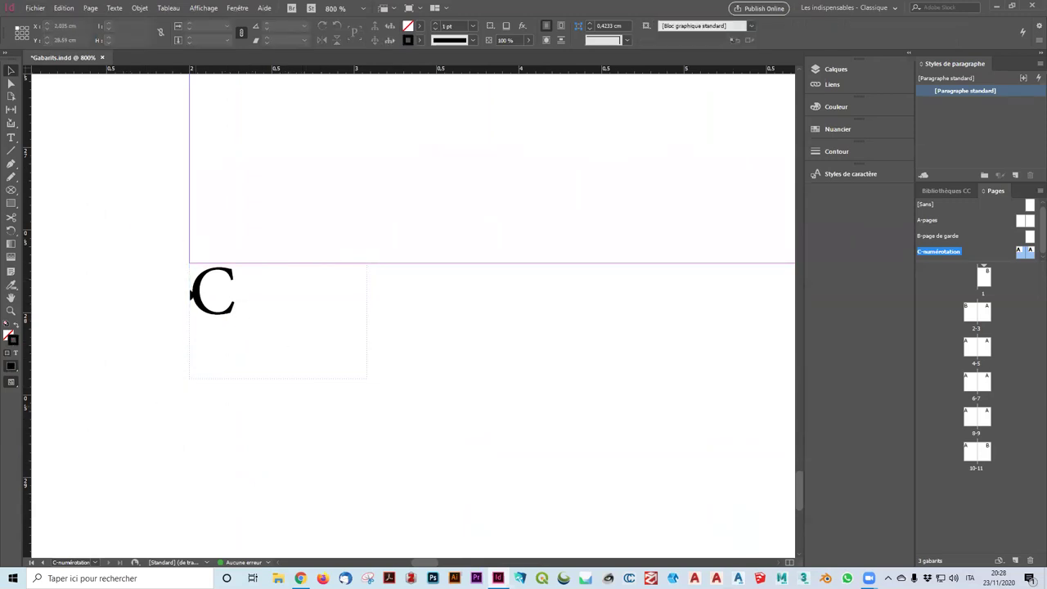
scroll(187, 258, "down", 1)
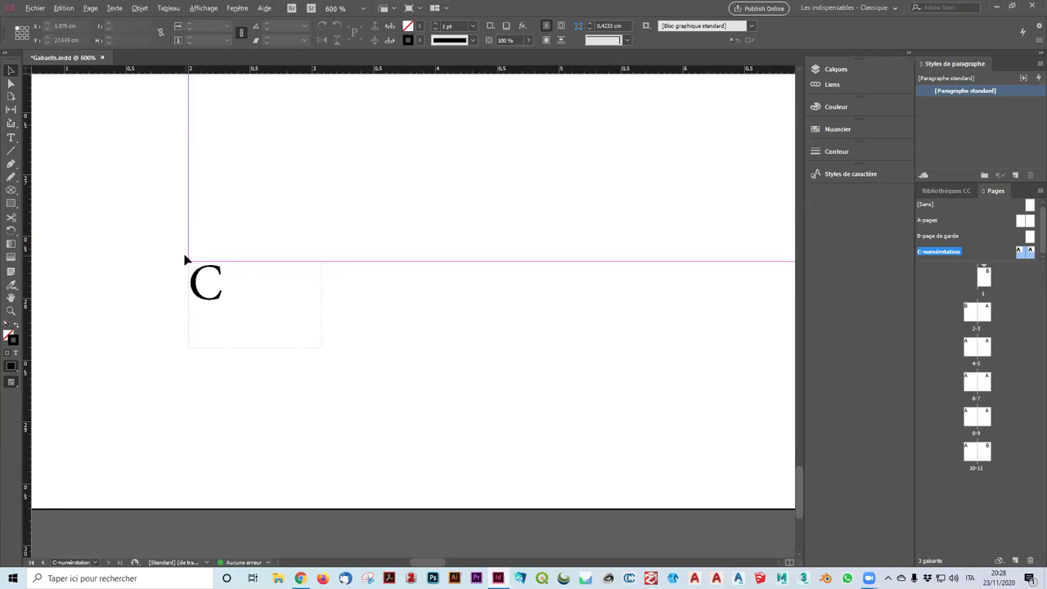
scroll(187, 258, "down", 6)
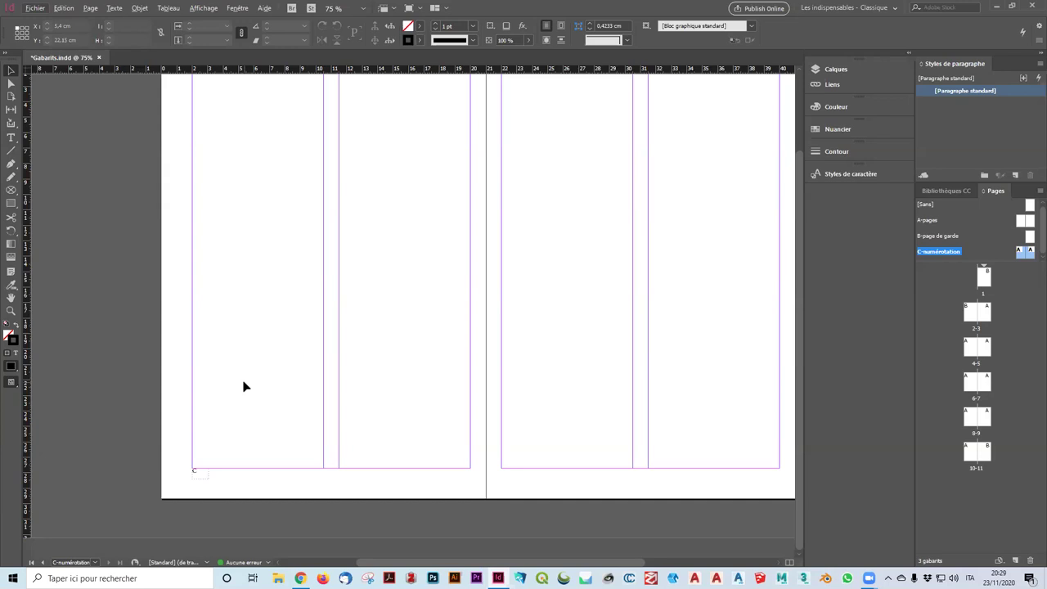
Step: Try the page-number frame centred below the left page's two columns, and undo the move
left_click_drag(196, 477, 329, 492)
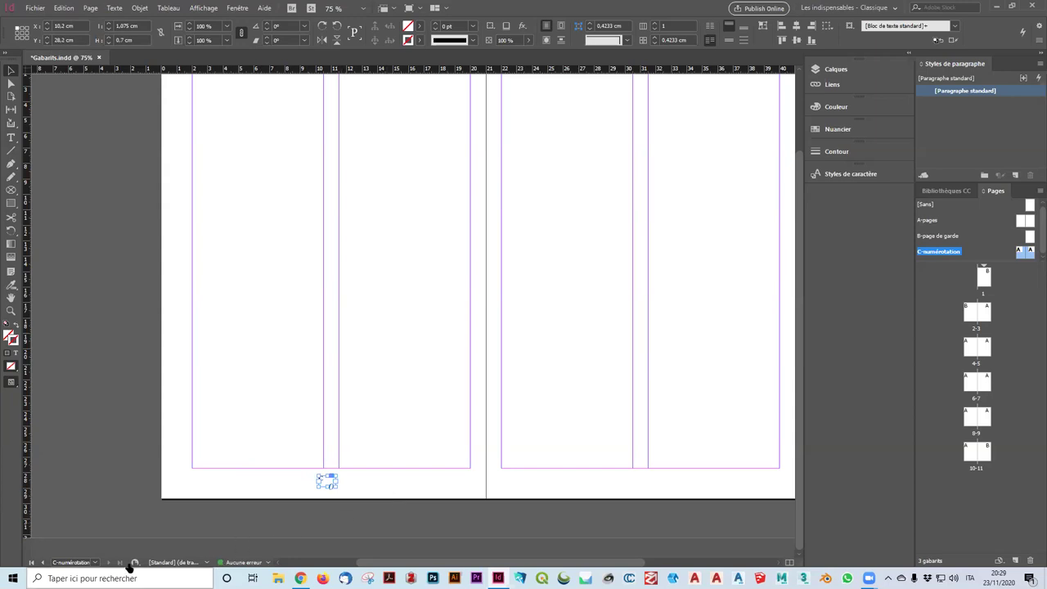
key("ctrl+z")
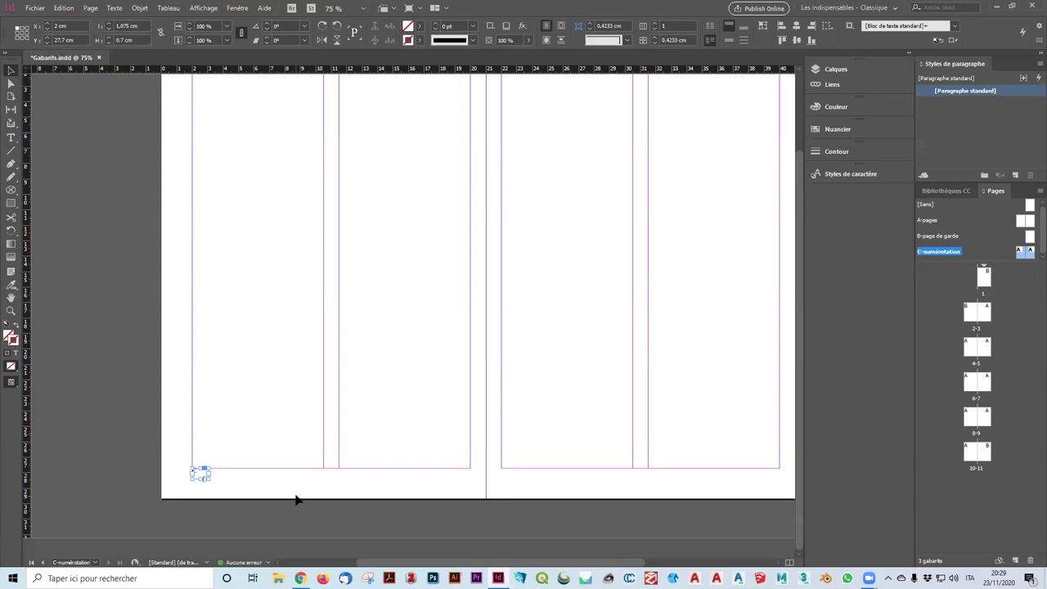
left_click(196, 486)
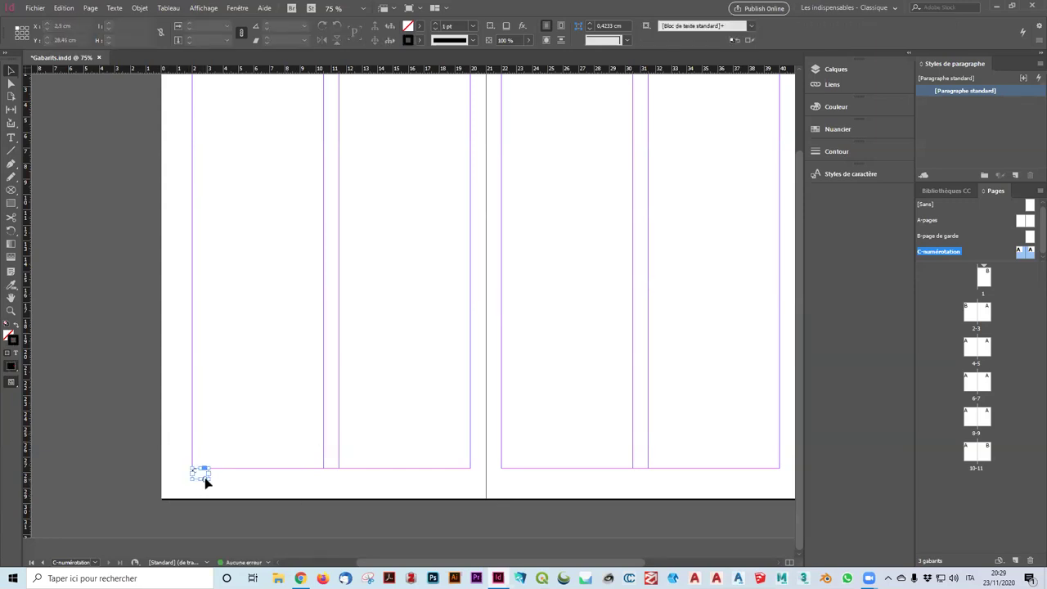
Step: Copy the page-number frame to the right page, just below its lower outer margin corner at about X 38.9 cm, Y 27.7 cm
left_click(206, 482)
key("ctrl+c")
key("ctrl+v")
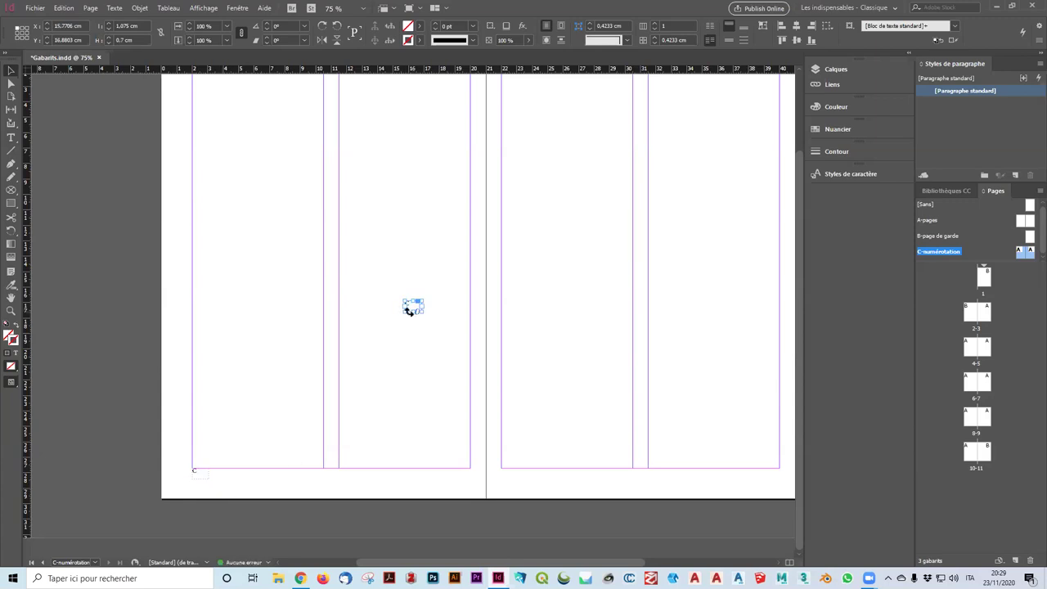
left_click_drag(414, 308, 502, 357)
left_click_drag(472, 562, 629, 557)
left_click_drag(173, 362, 431, 478)
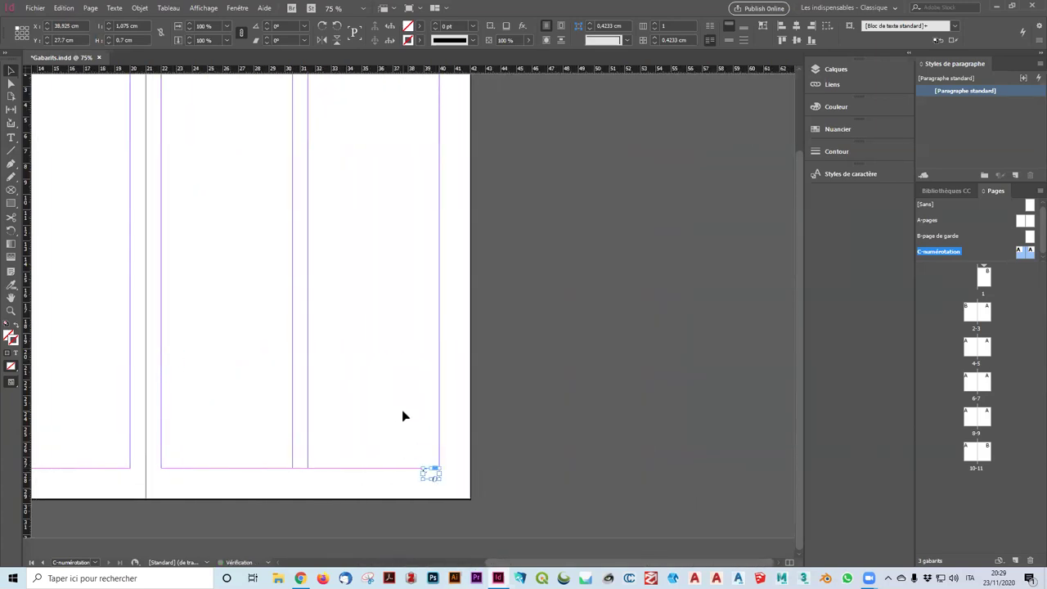
left_click(412, 484)
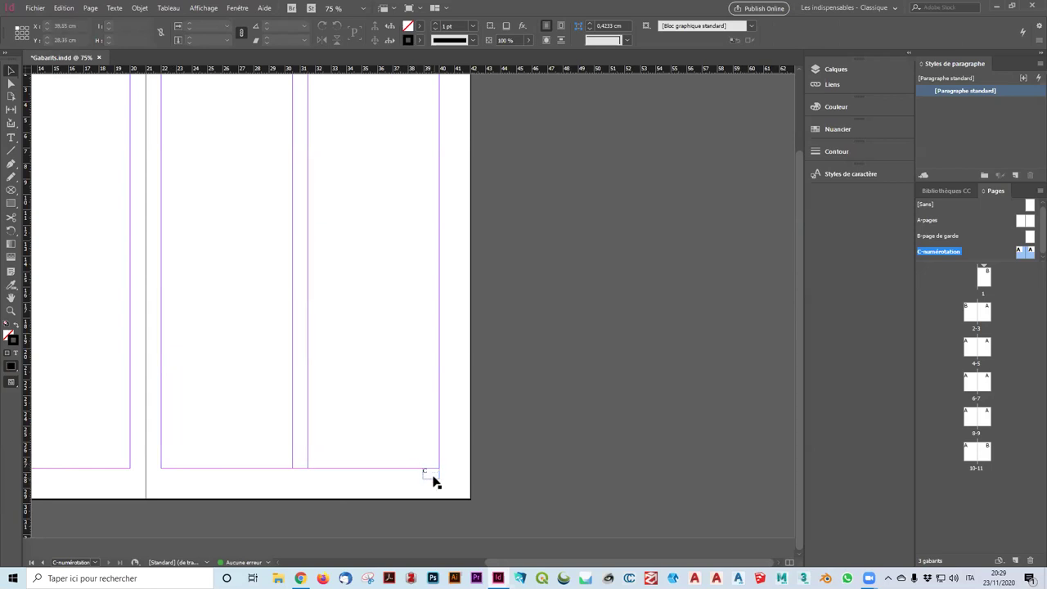
Step: Right-align the page number marker in the right page's frame and deselect it
scroll(434, 483, "up", 2)
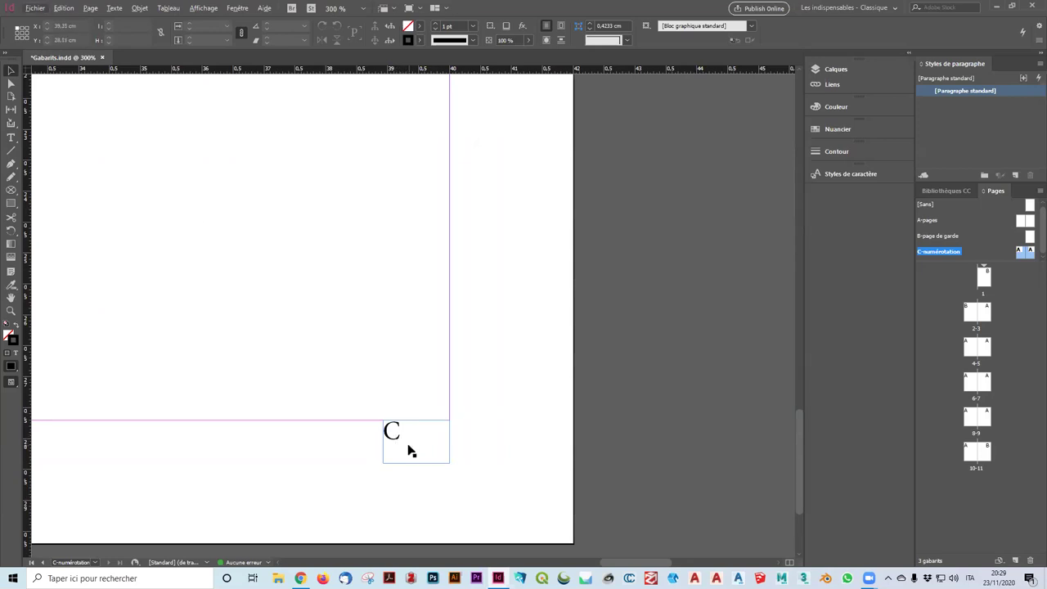
double_click(394, 431)
key("ctrl+a")
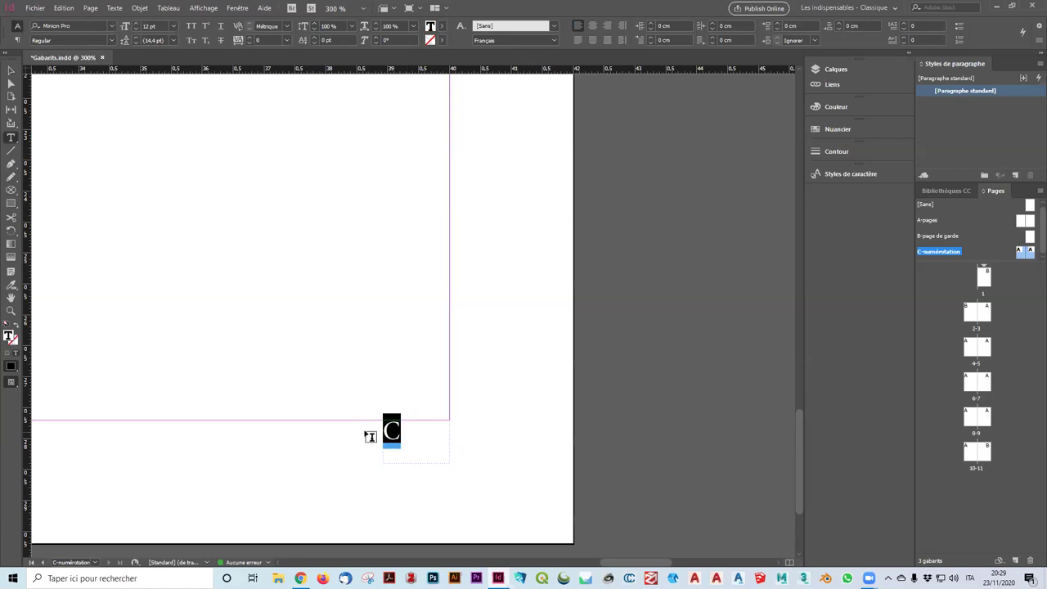
left_click(608, 27)
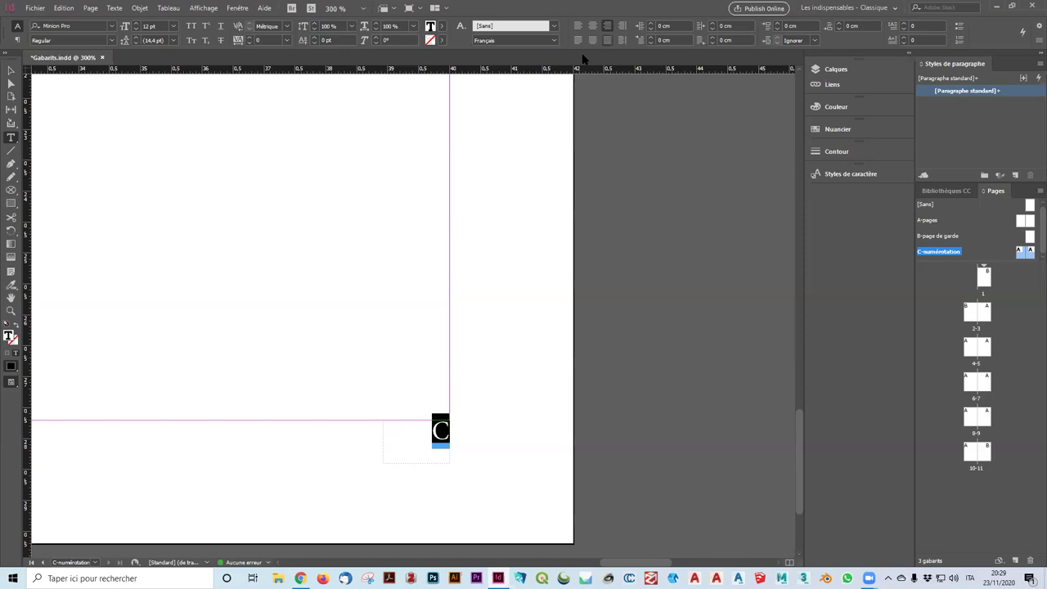
key("Escape")
left_click(236, 183)
scroll(285, 259, "down", 1)
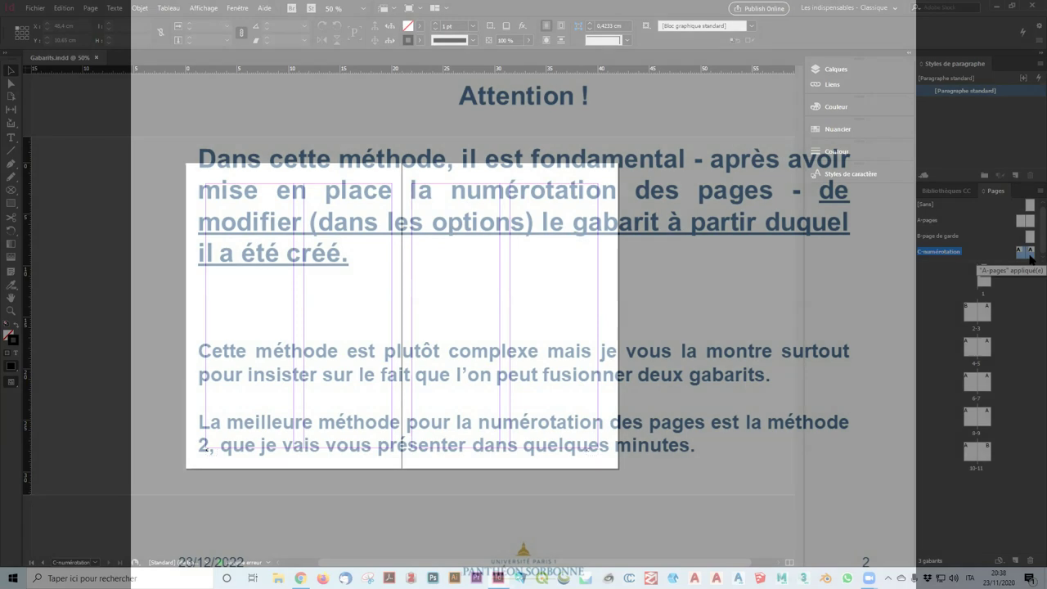
Step: Set the C-numérotation master to be based on [Sans] instead of another master
right_click(1029, 258)
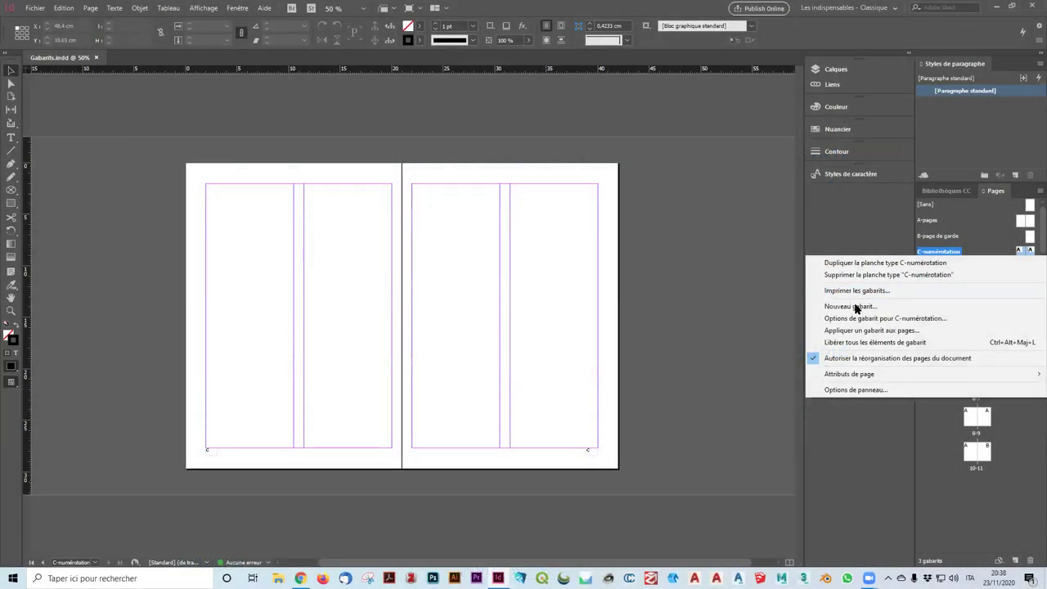
left_click(854, 318)
left_click_drag(864, 164, 694, 196)
left_click(692, 238)
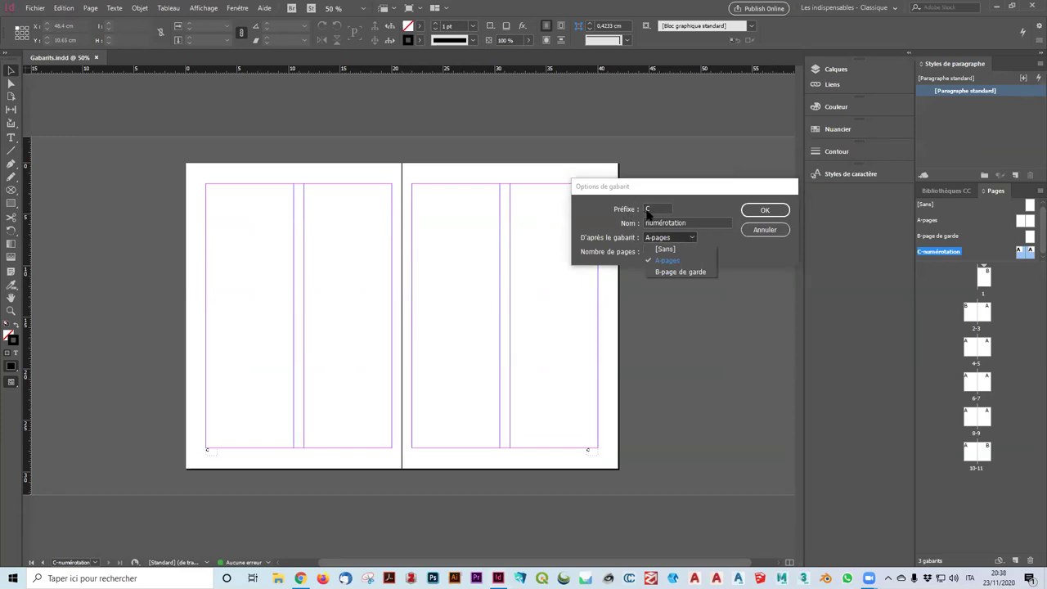
left_click(680, 246)
left_click(746, 211)
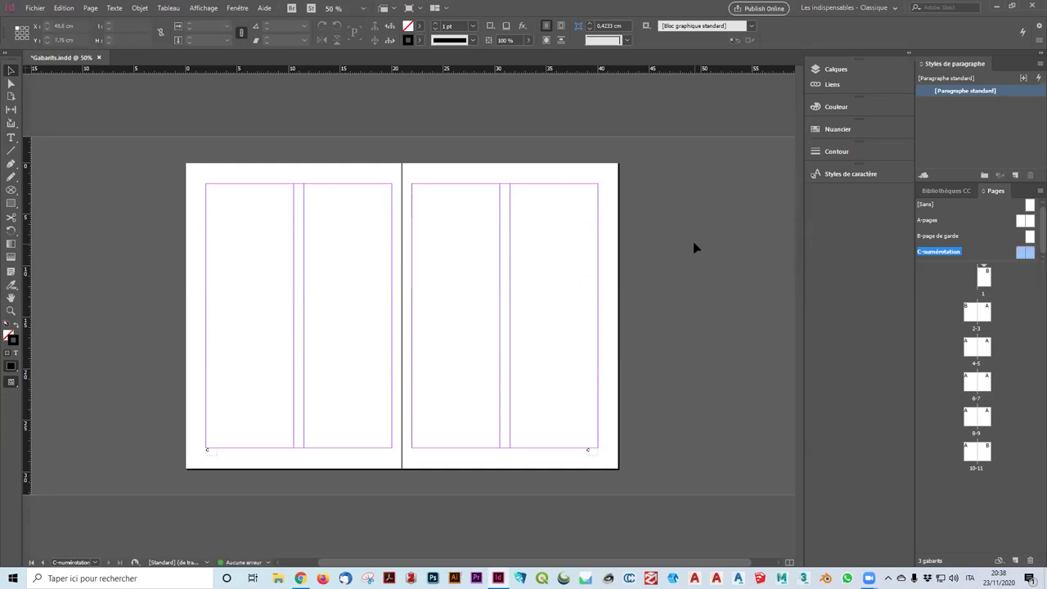
Step: Apply the C-numérotation master to both pages of the A-pages master and check the document spreads from pages 2-3 onward
left_click_drag(1021, 256, 1030, 221)
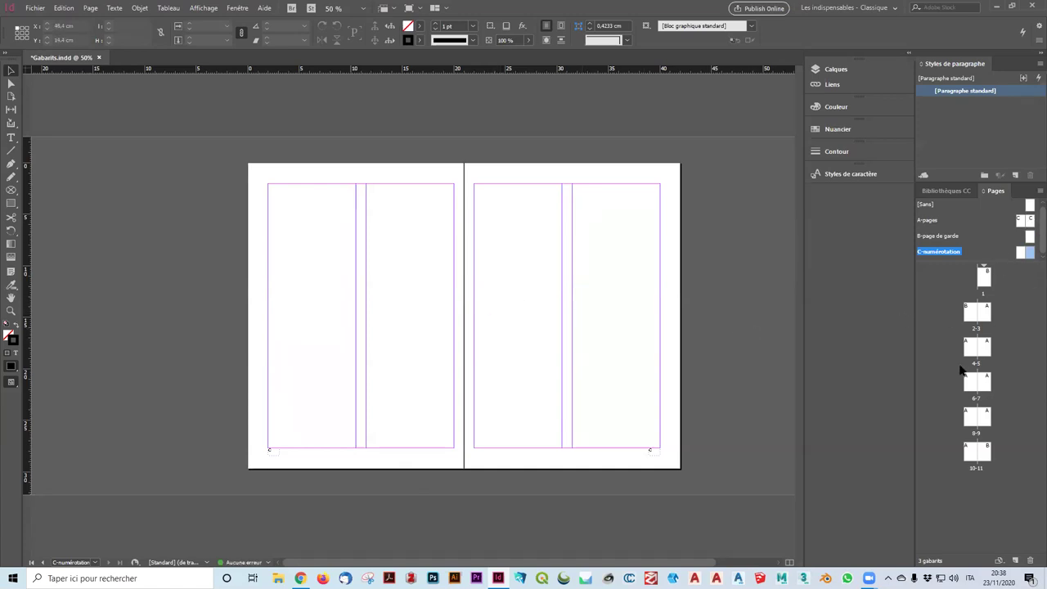
double_click(986, 312)
scroll(346, 221, "down", 5)
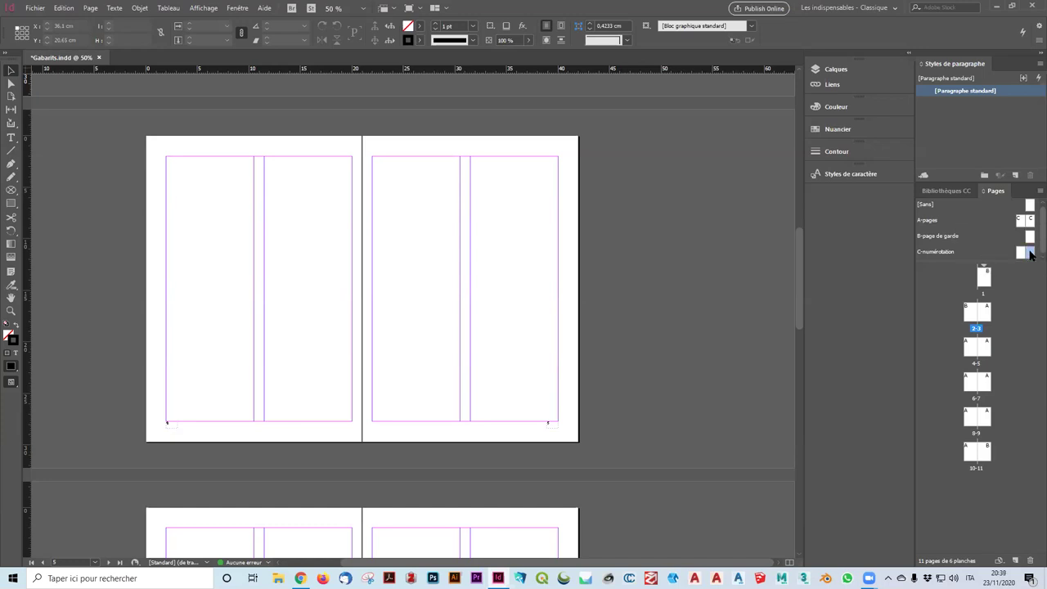
Step: Open the A-pages master and release all inherited master items on its left page
double_click(1030, 223)
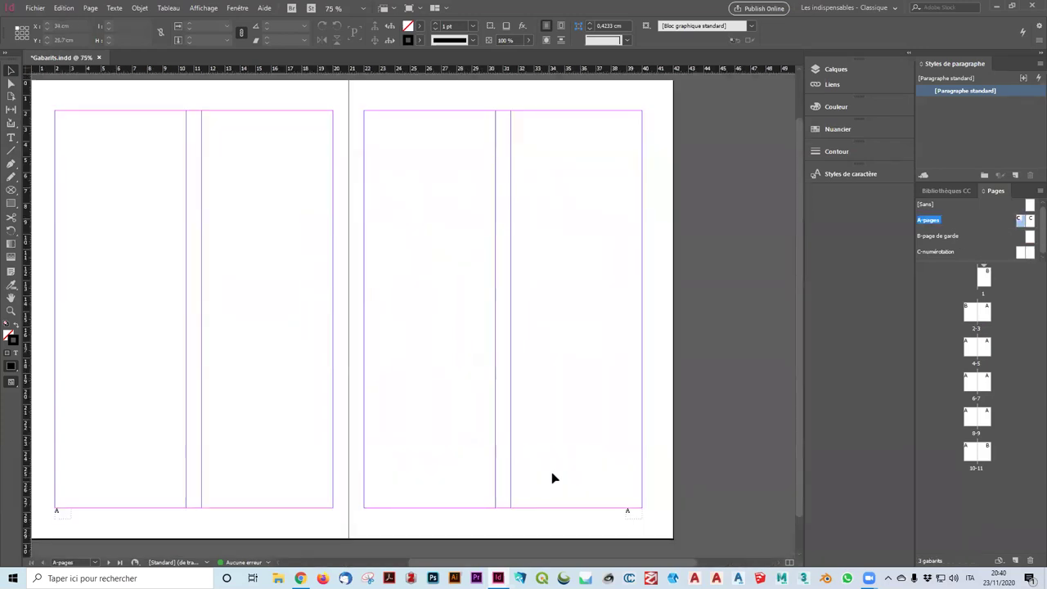
key("ctrl+minus")
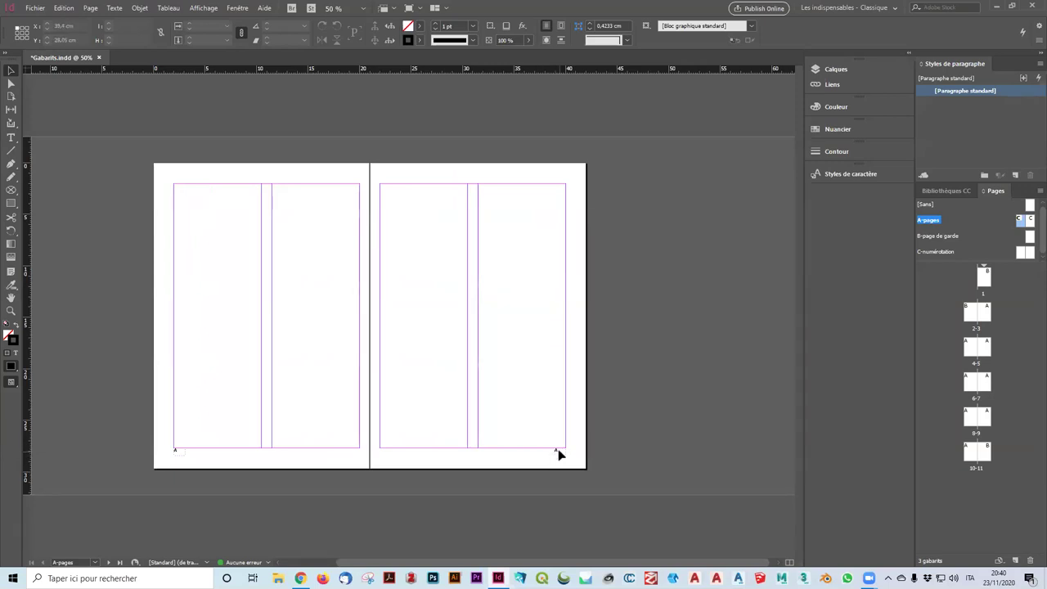
right_click(559, 455)
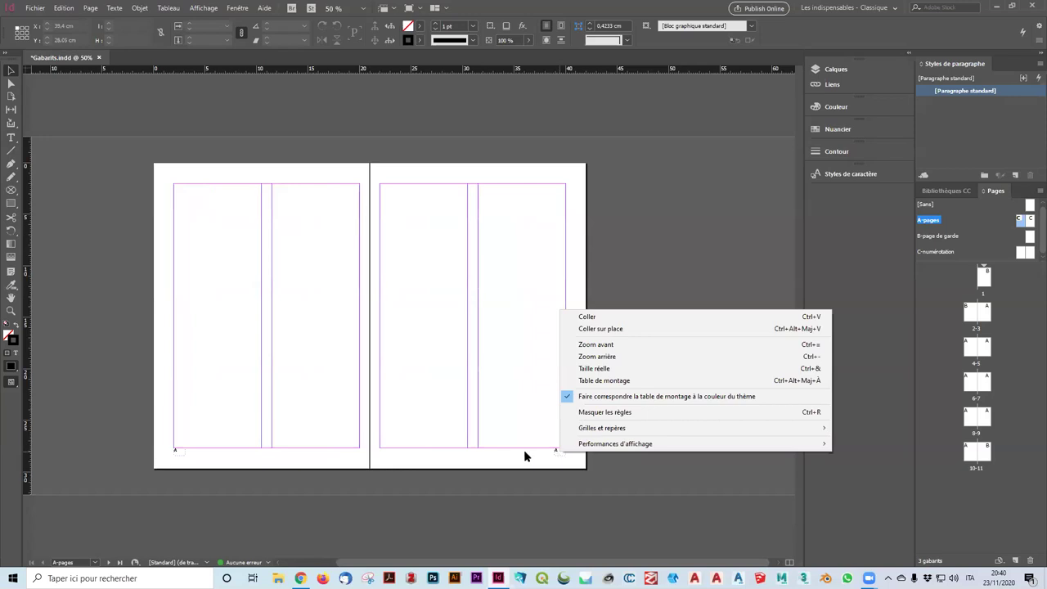
left_click(527, 456)
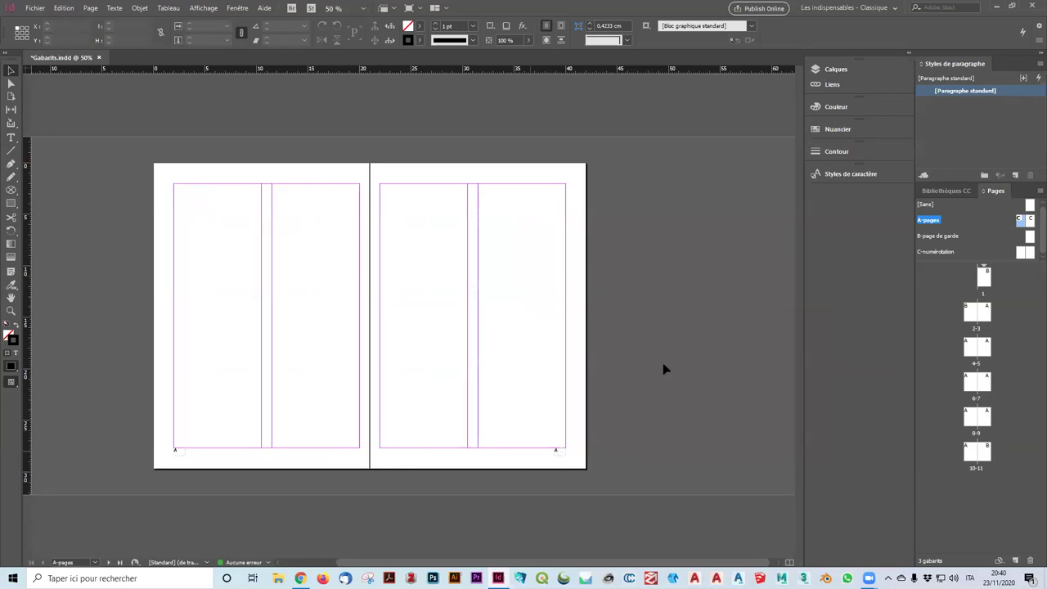
right_click(1023, 223)
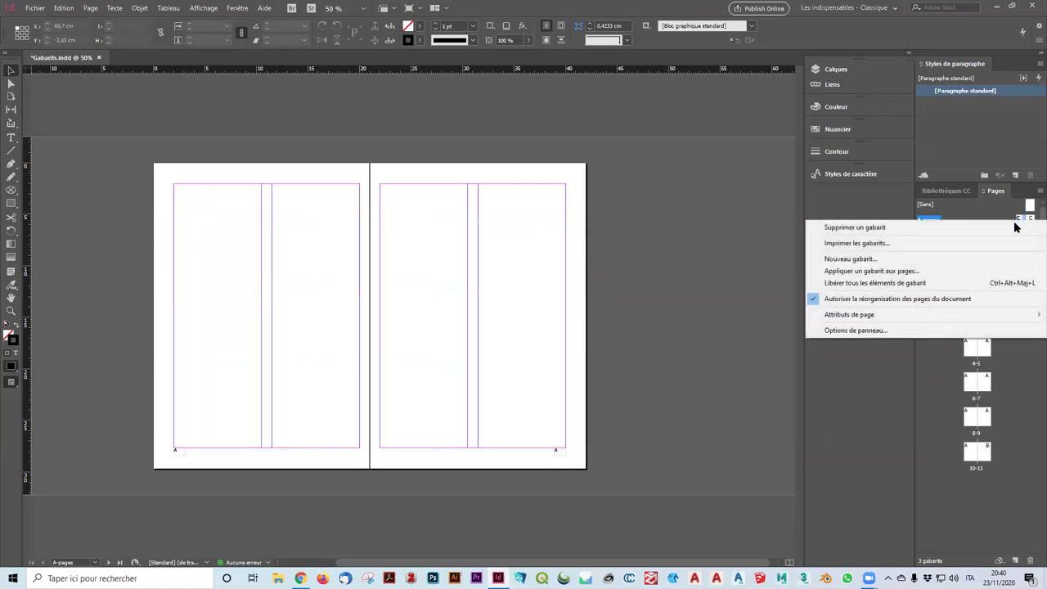
left_click(914, 286)
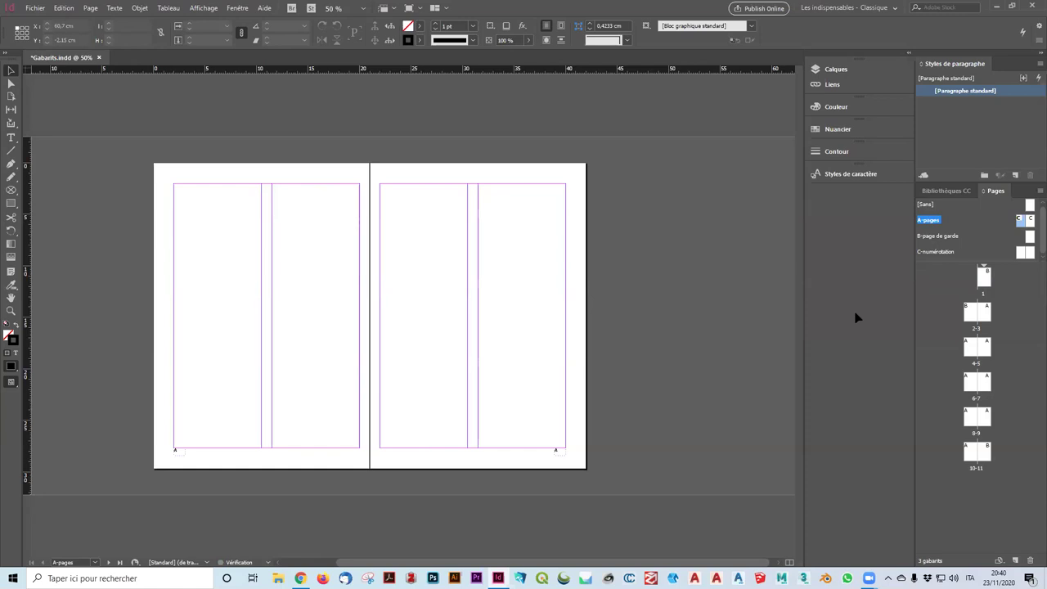
Step: Set the font of the page number marker on the left A-pages page to Brandon Grotesque Regular
left_click(180, 453)
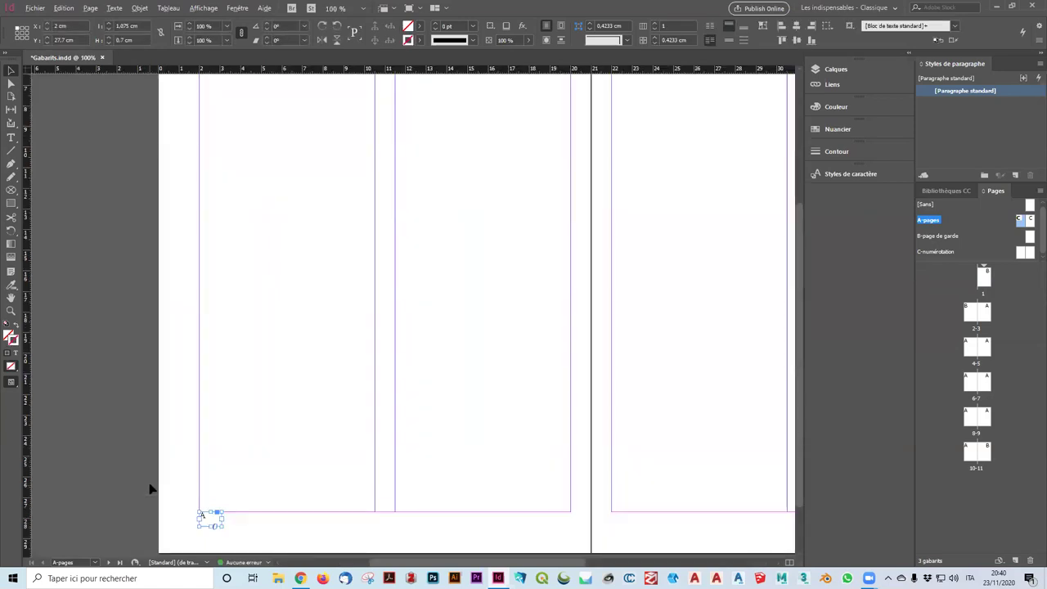
key("ctrl+1")
double_click(206, 516)
left_click_drag(206, 515, 182, 508)
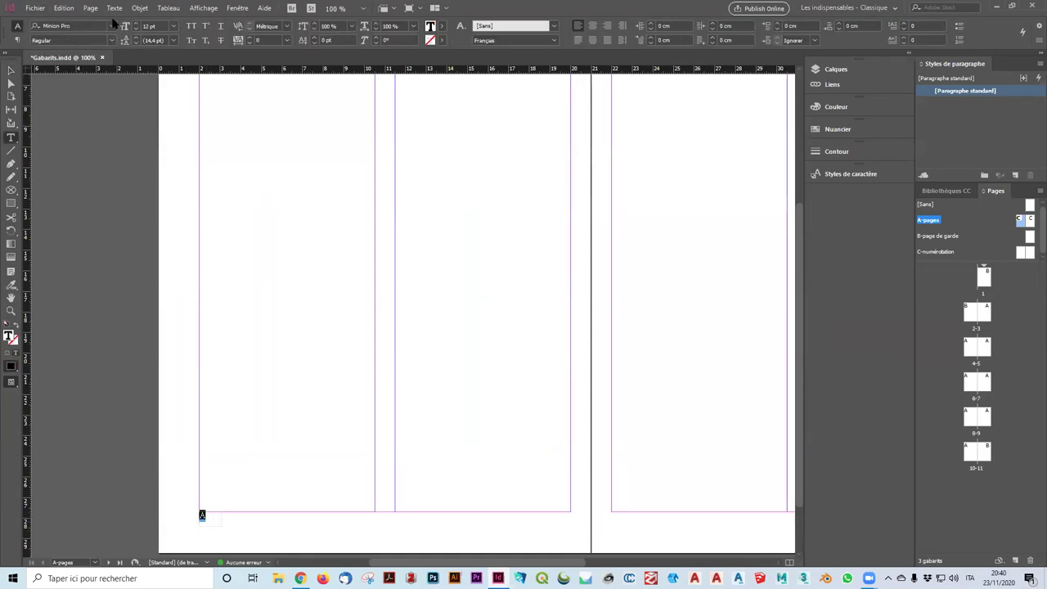
left_click(112, 26)
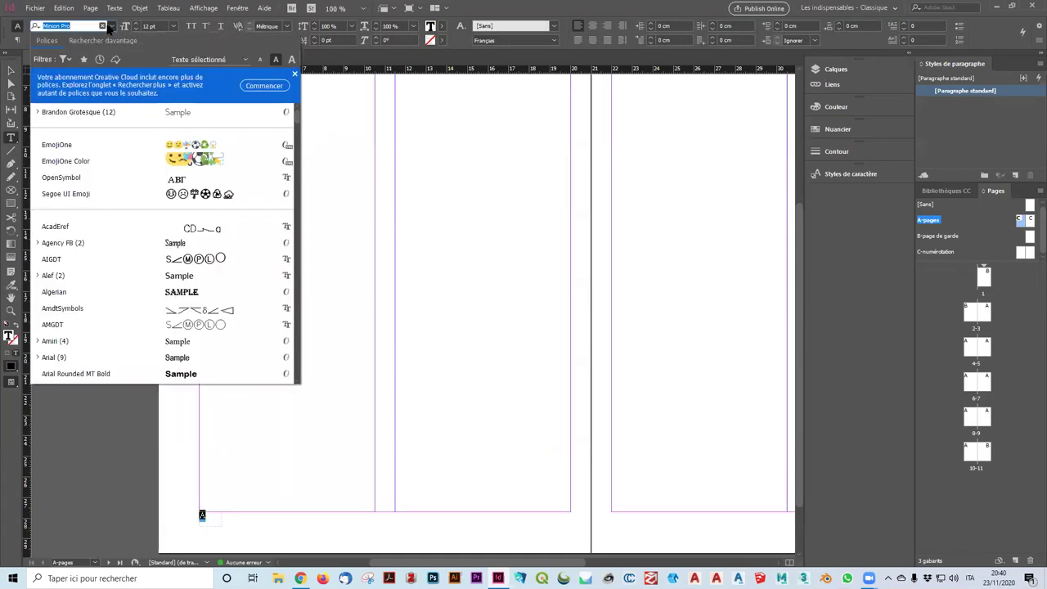
left_click(86, 111)
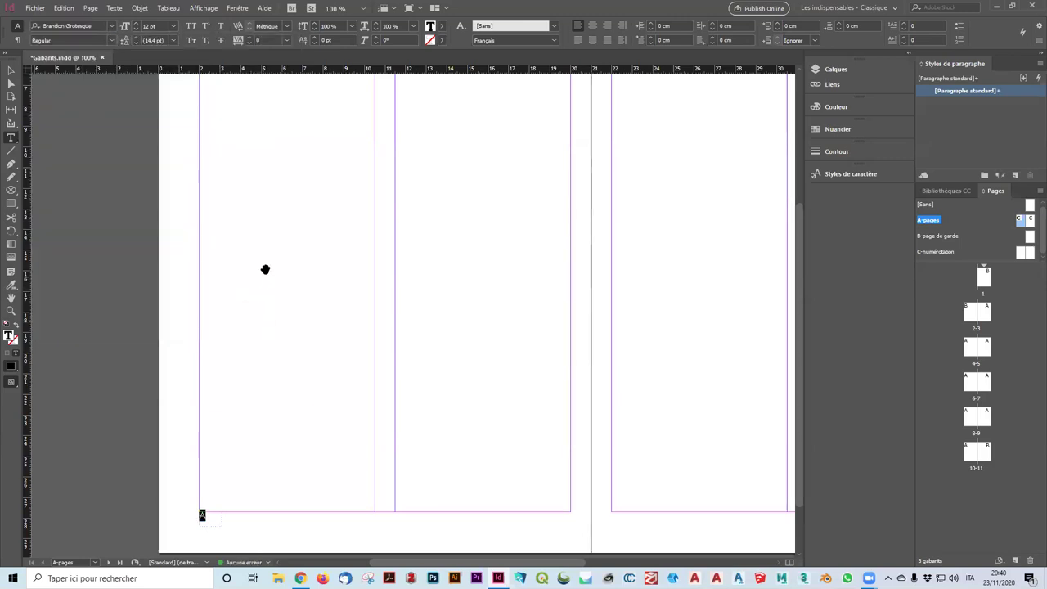
Step: Release all inherited master items on the right page of the A-pages master
left_click_drag(264, 269, 319, 271)
key("ctrl+minus")
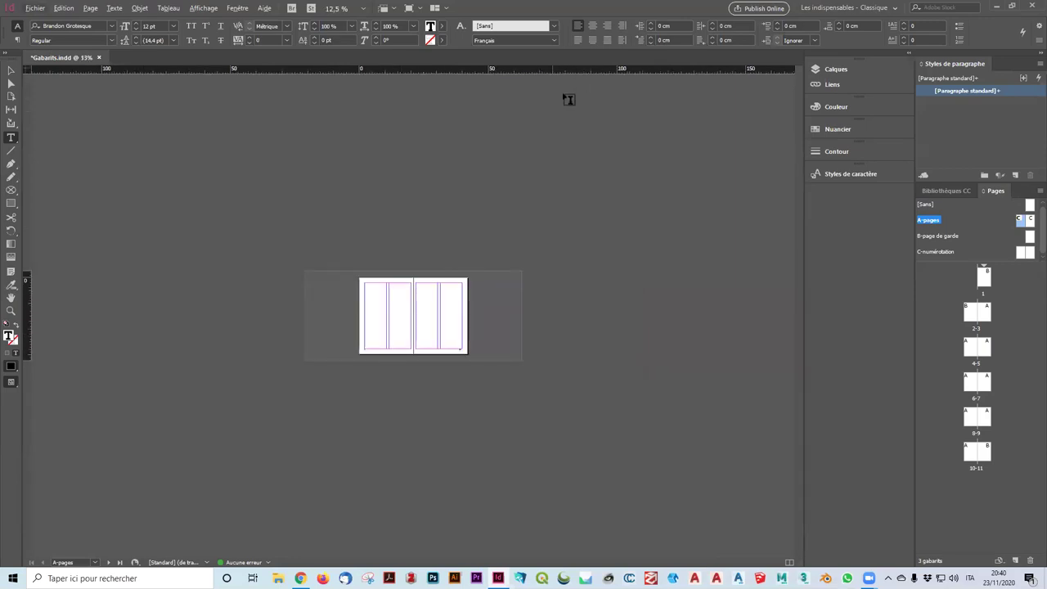
key("ctrl+equal")
key("ctrl+equal")
key("ctrl+equal")
key("ctrl+equal")
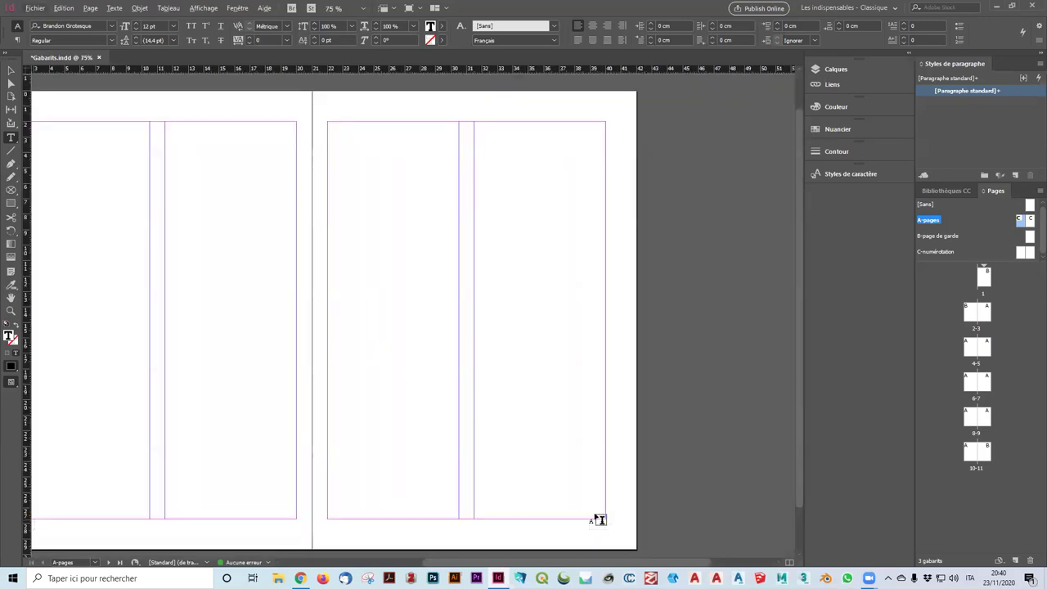
key("ctrl+minus")
double_click(1029, 221)
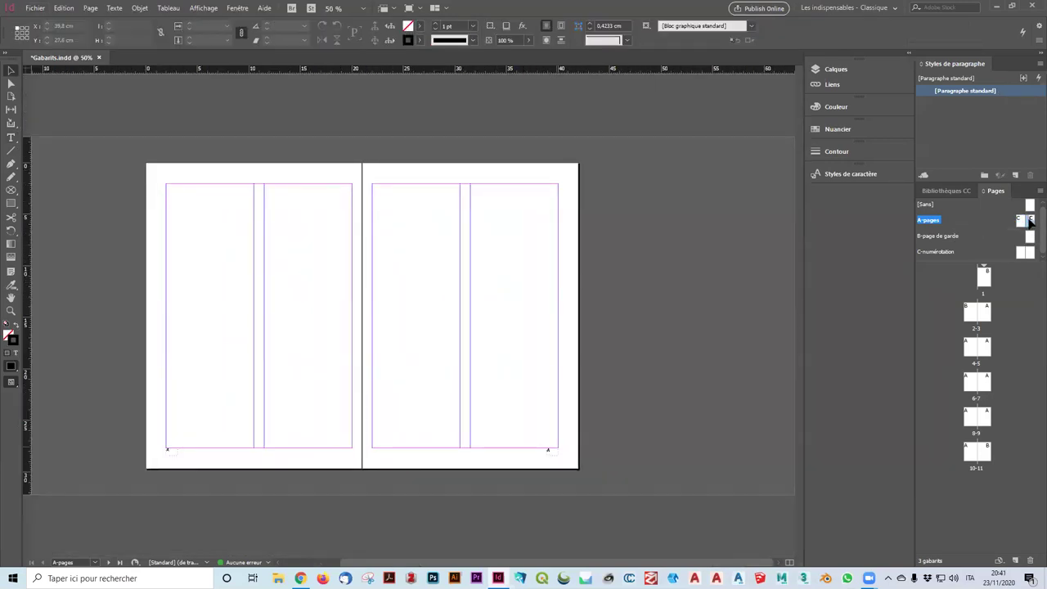
right_click(1030, 222)
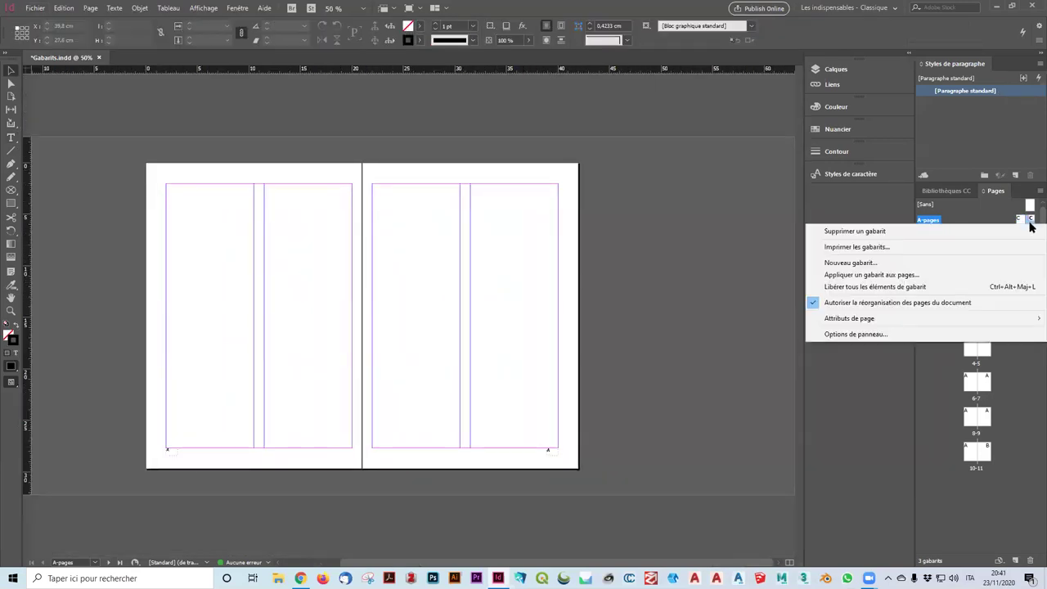
left_click(851, 287)
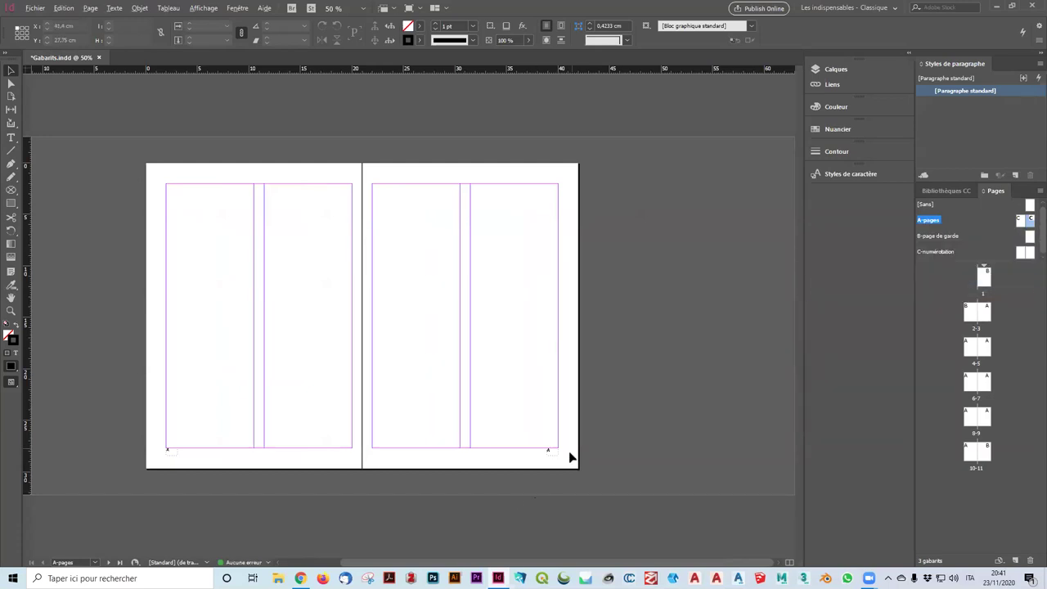
Step: Right-align the page number marker in its frame on the right A-pages page
scroll(569, 451, "up", 3)
double_click(524, 492)
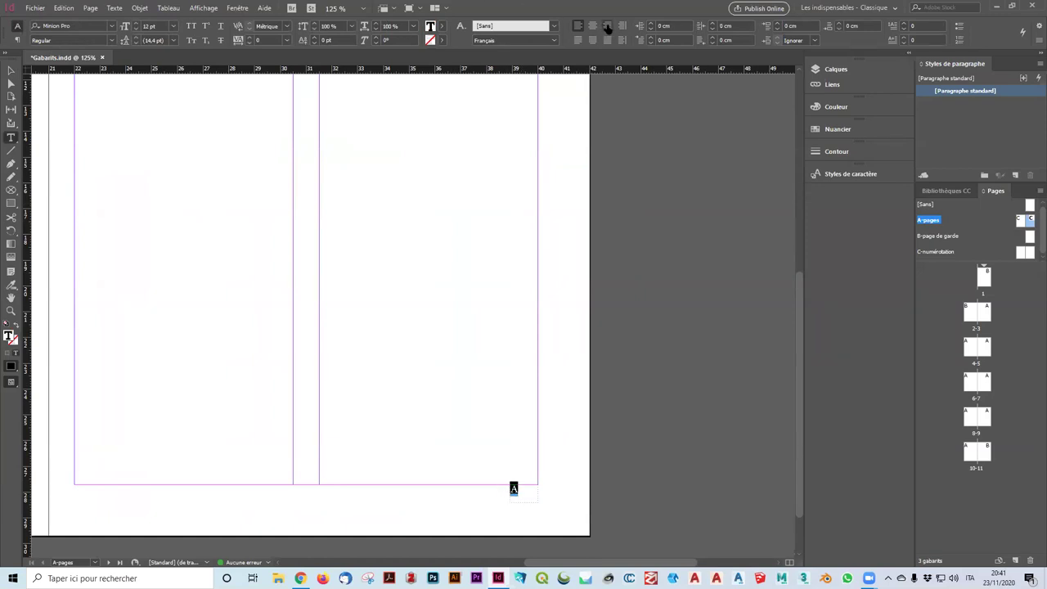
key("ctrl+shift+r")
Step: Set the right page's page number marker to Brandon Grotesque Regular and deselect its frame
left_click(112, 26)
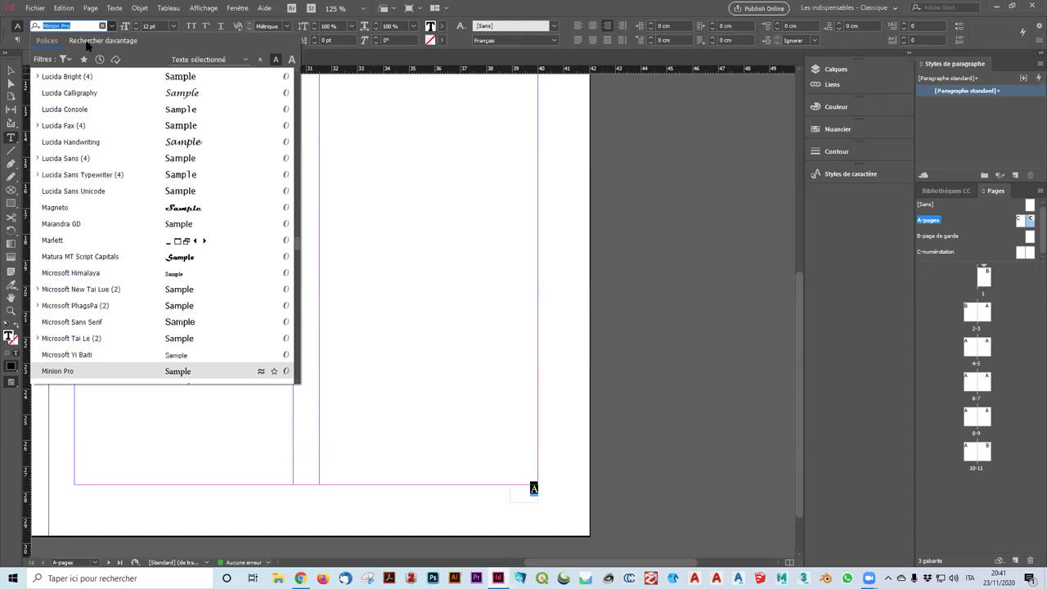
scroll(87, 131, "up", 4)
scroll(88, 126, "up", 12)
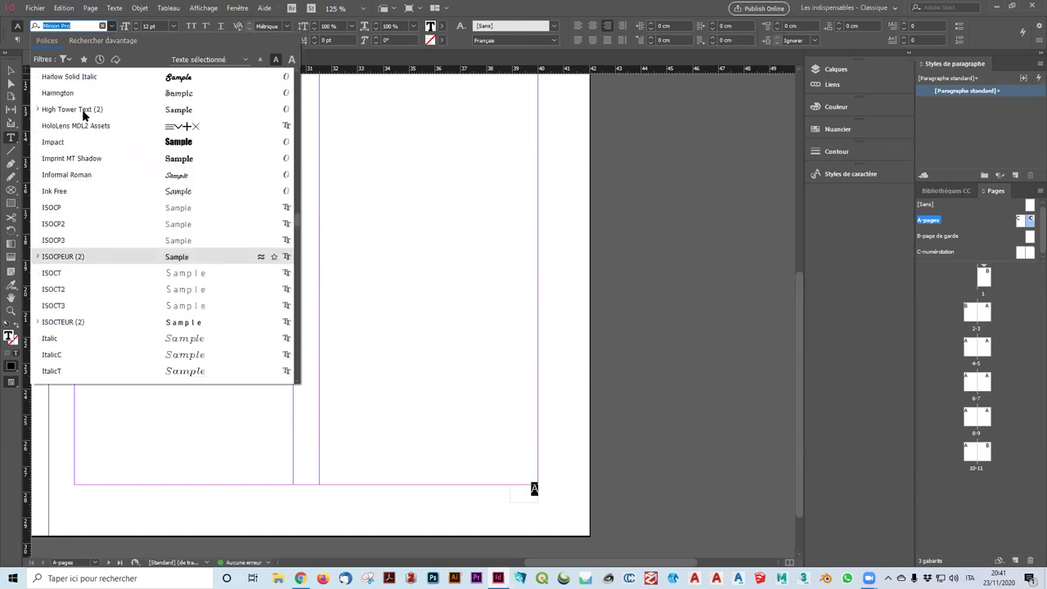
scroll(84, 108, "up", 15)
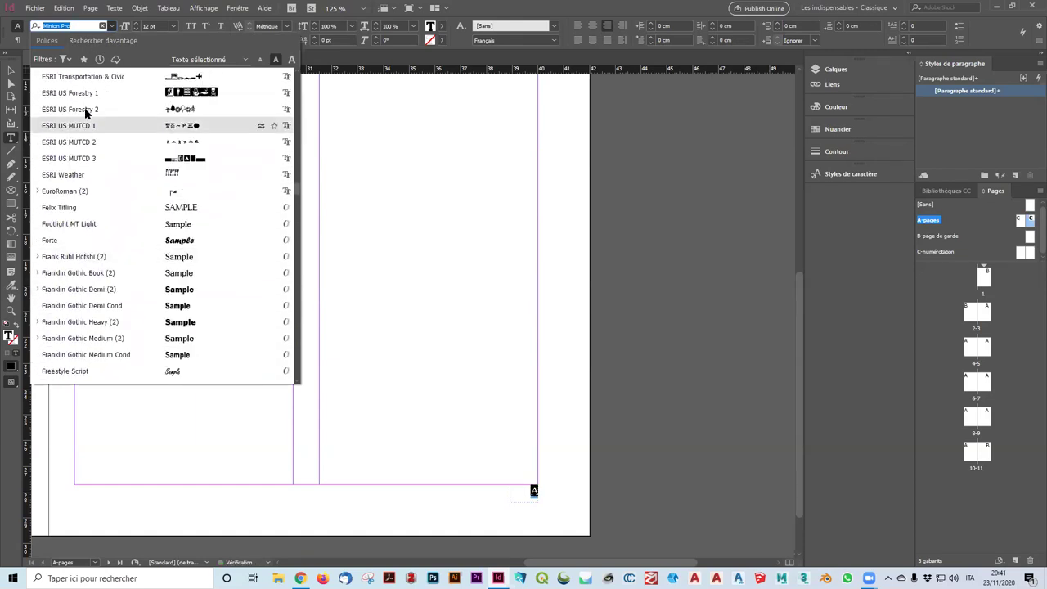
scroll(101, 87, "up", 3)
double_click(65, 25)
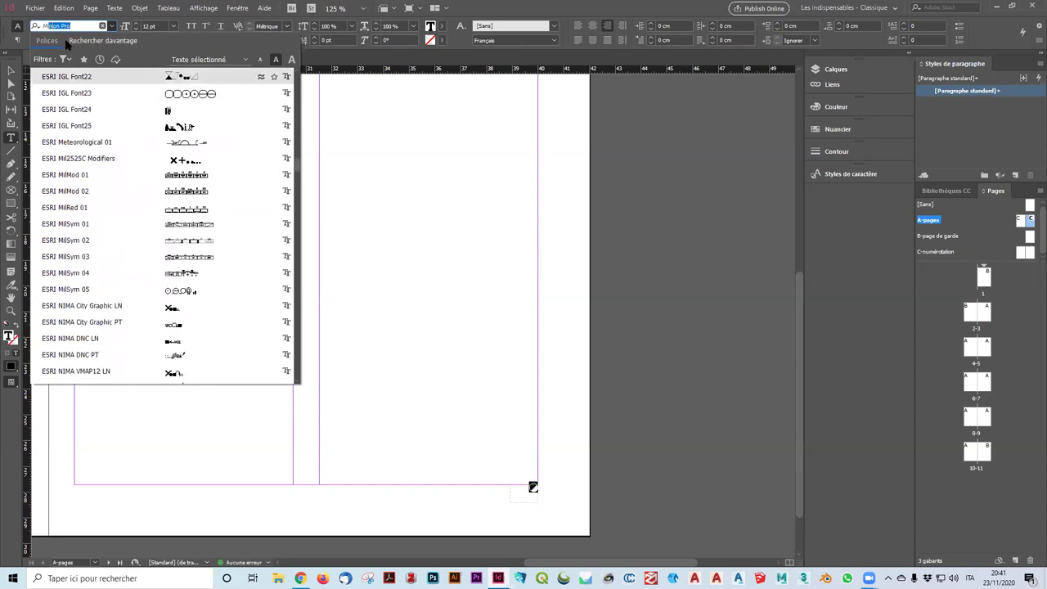
type("Brand")
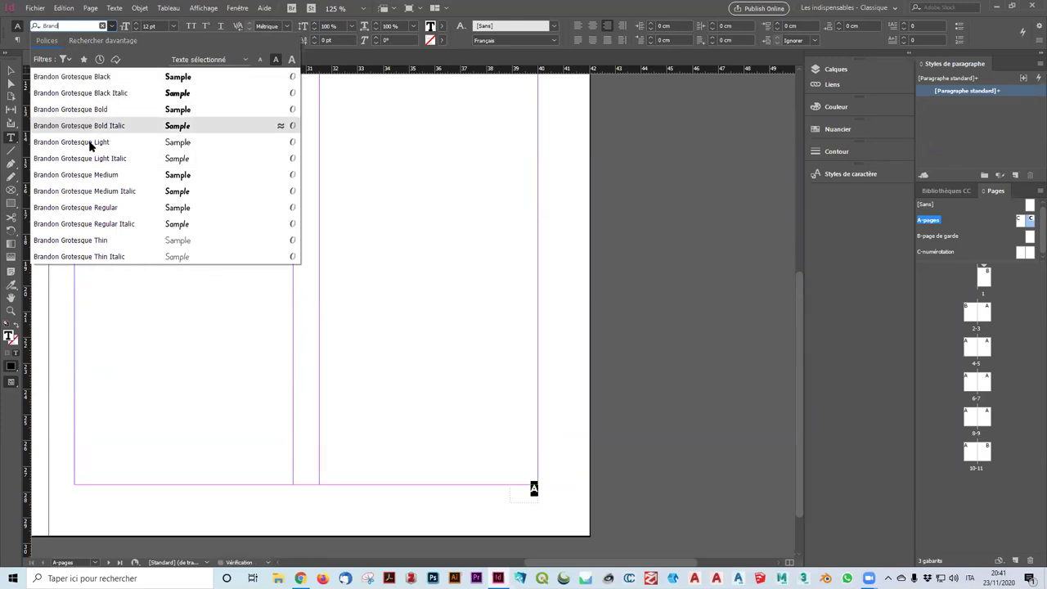
left_click(88, 207)
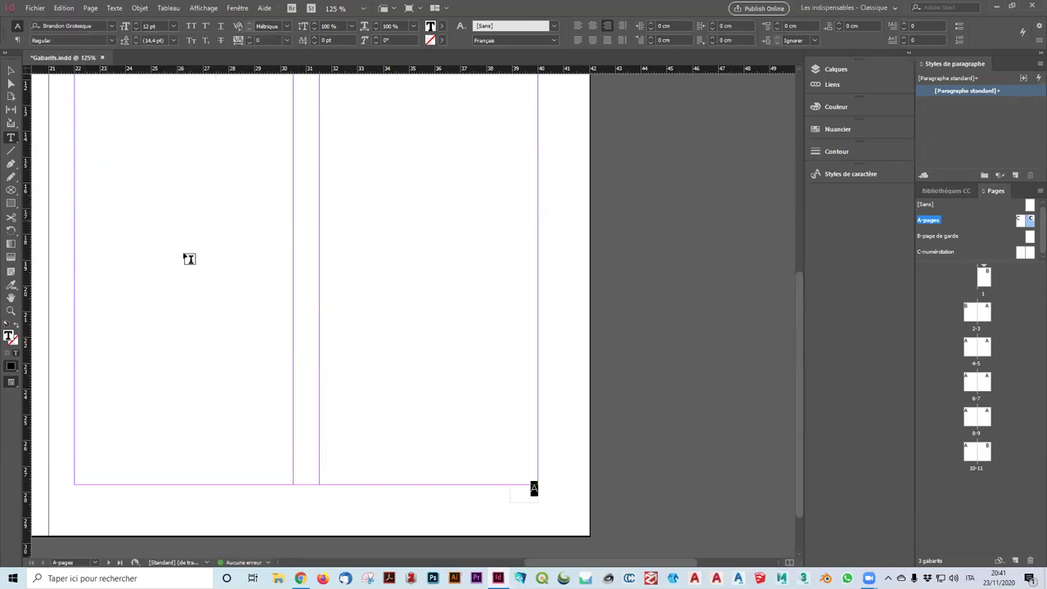
left_click(11, 71)
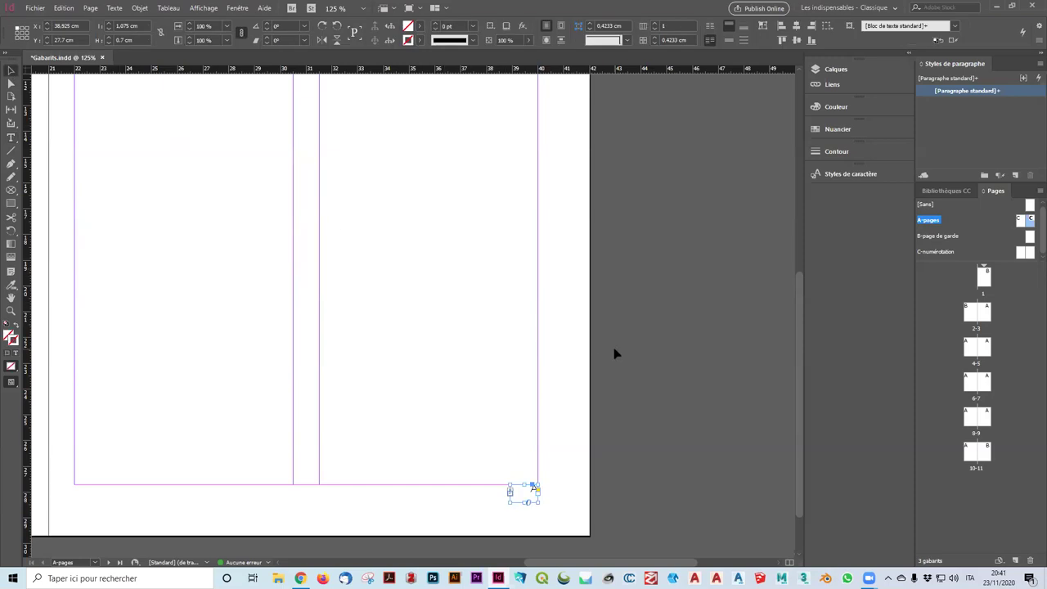
left_click(568, 381)
key("ctrl+minus")
key("ctrl+minus")
key("ctrl+minus")
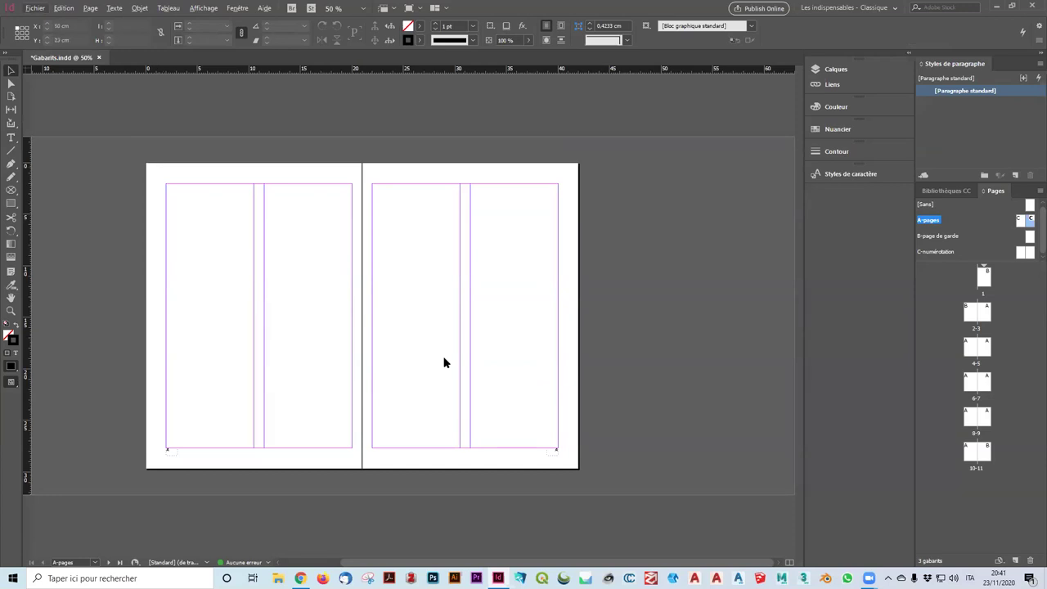
Step: Go to pages 2-3 and examine the automatic page numbers on these and the neighbouring document spreads
right_click(1019, 223)
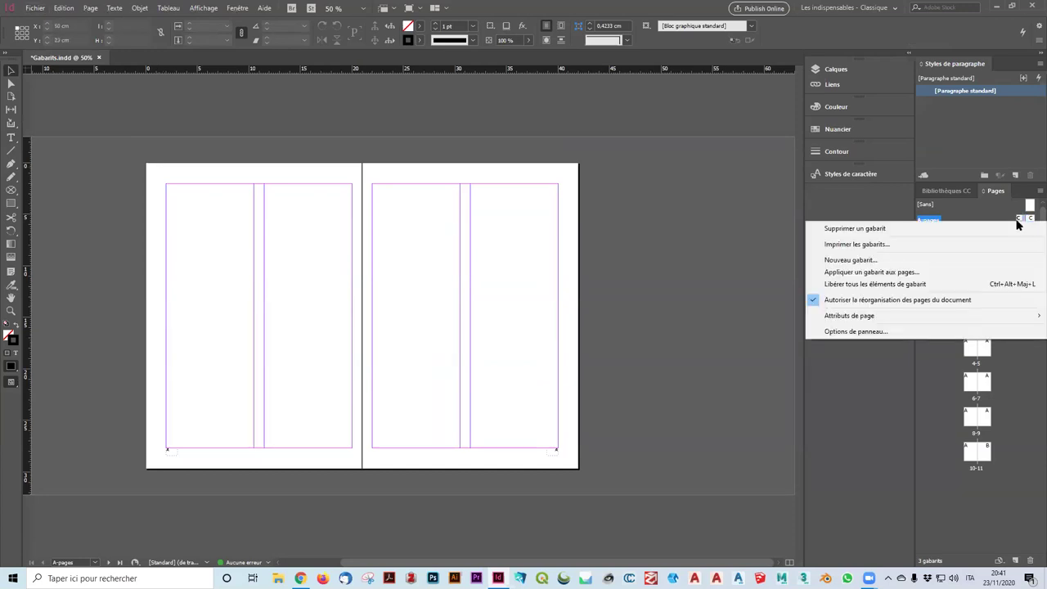
key("Escape")
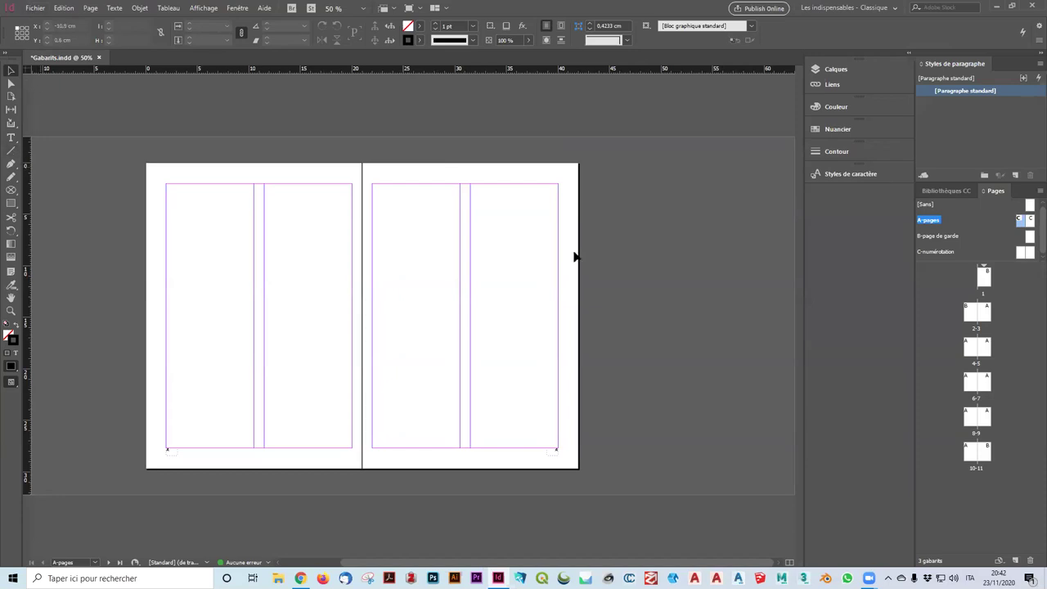
double_click(979, 319)
scroll(519, 428, "up", 3)
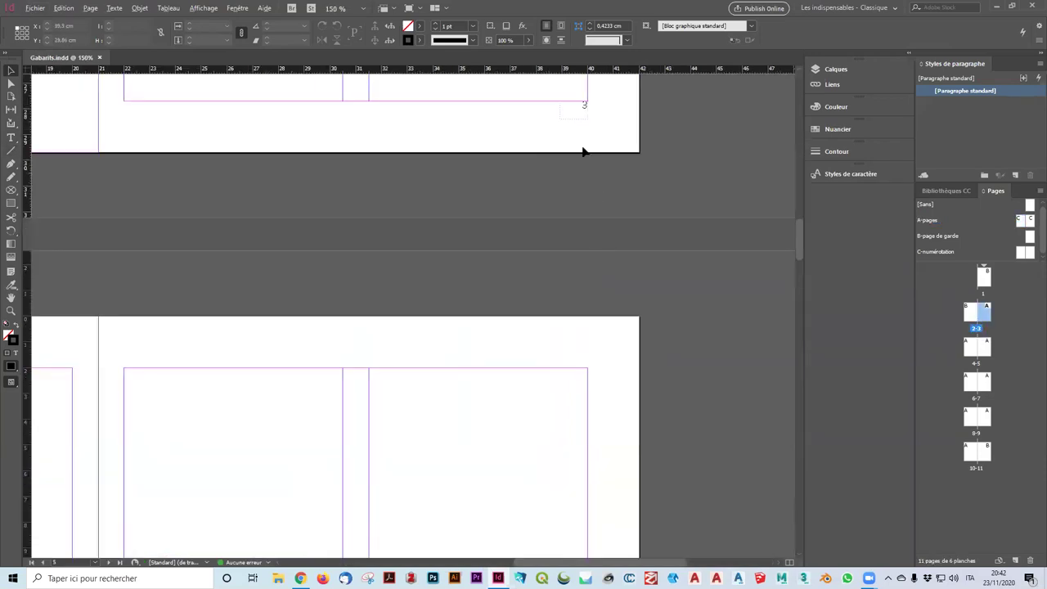
scroll(584, 145, "up", 2)
scroll(548, 221, "up", 3)
scroll(526, 240, "down", 3)
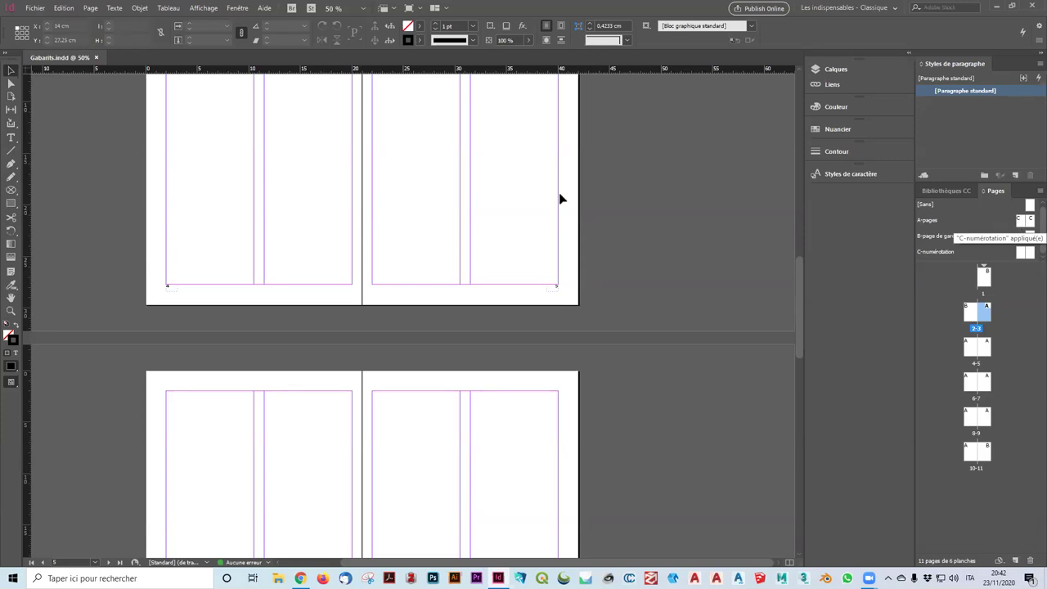
scroll(562, 199, "up", 8)
scroll(561, 199, "down", 4)
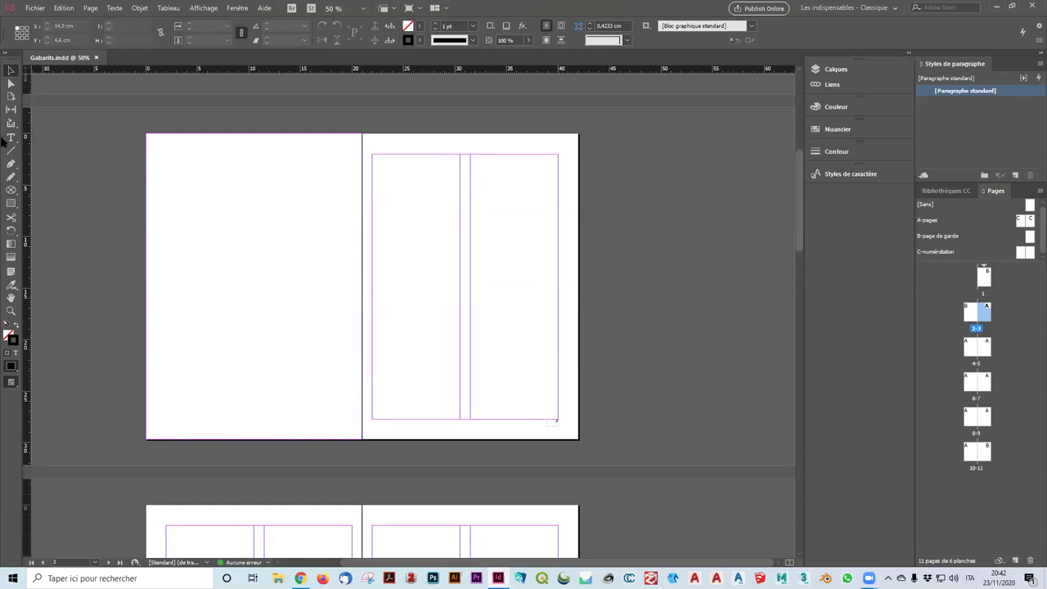
Step: Draw a rectangle about 18 cm by 6.85 cm across the top of the left A-pages master's margin area
left_click(11, 204)
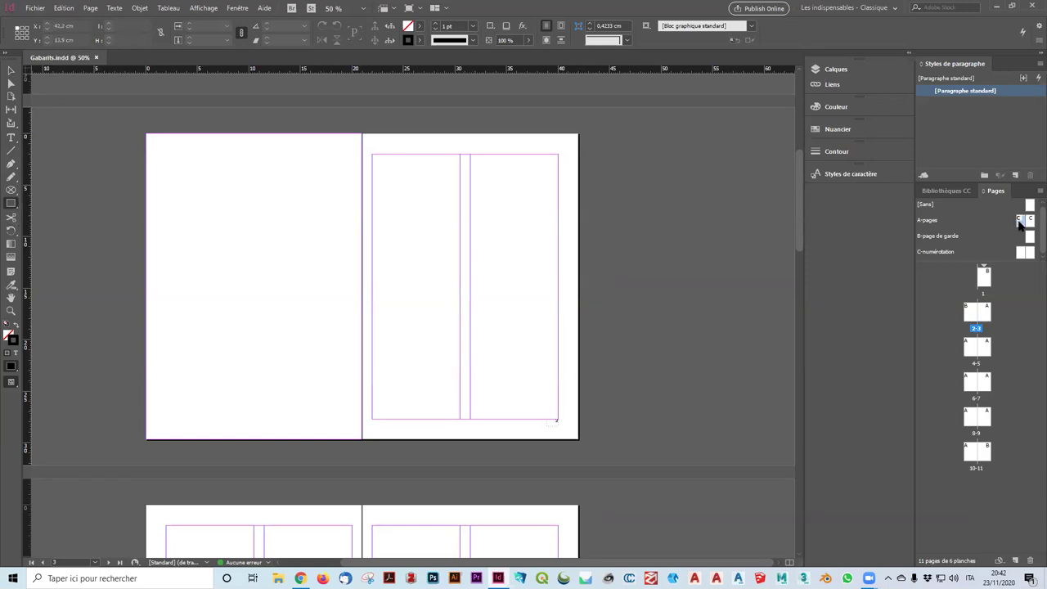
double_click(1021, 221)
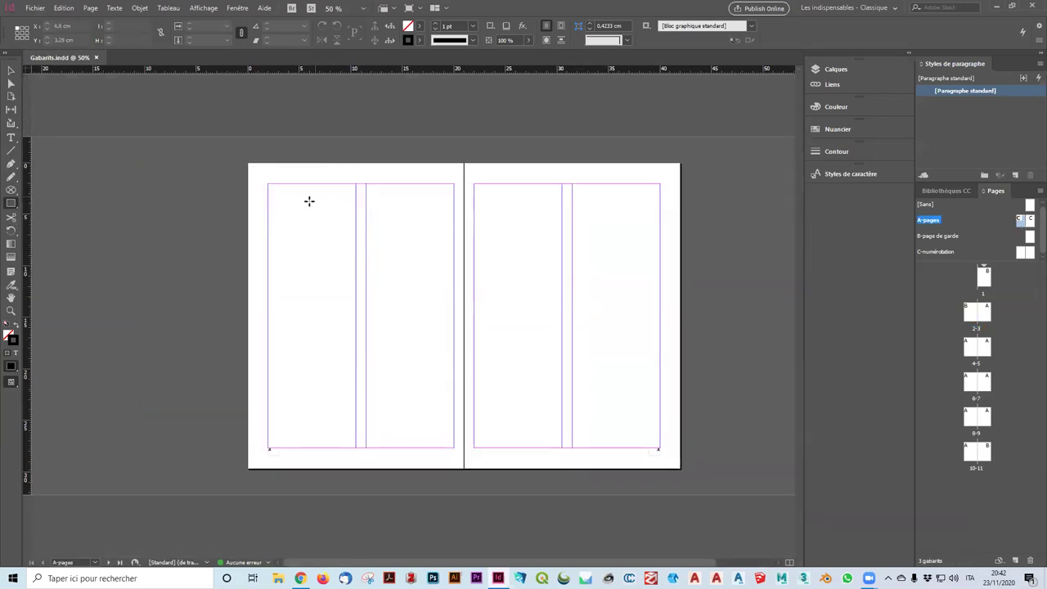
left_click_drag(268, 183, 452, 257)
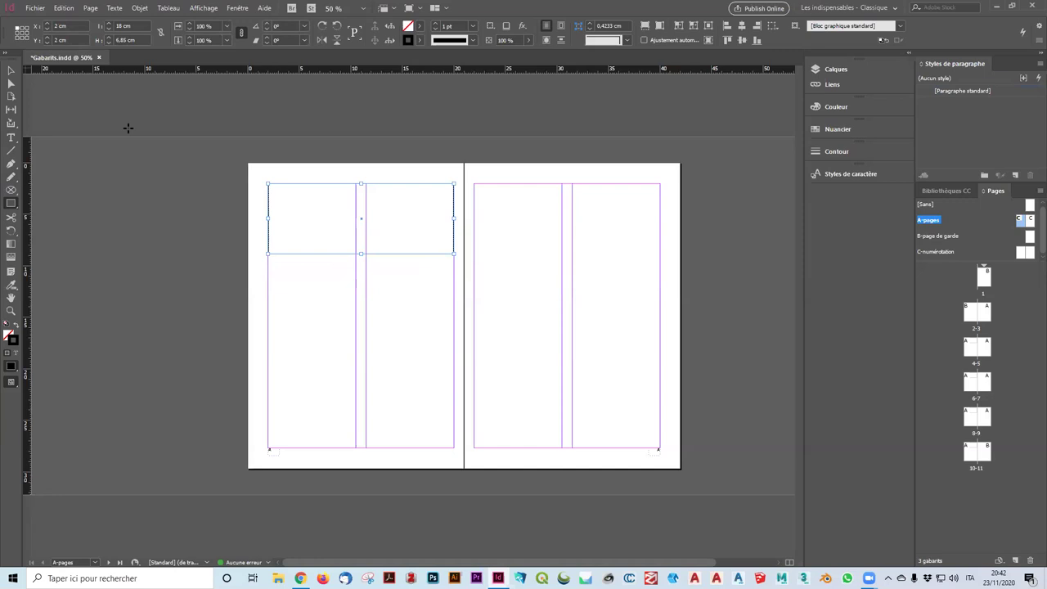
Step: Fill the rectangle with the yellow swatch C=0 M=0 J=100 N=0, remove its stroke and deselect it
left_click(421, 27)
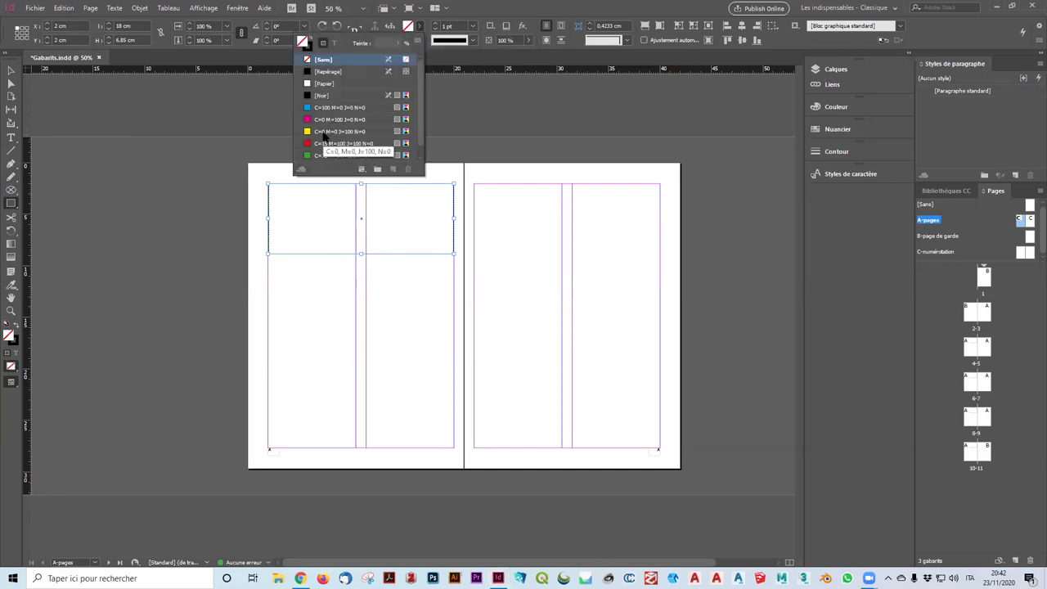
left_click(323, 133)
left_click(474, 42)
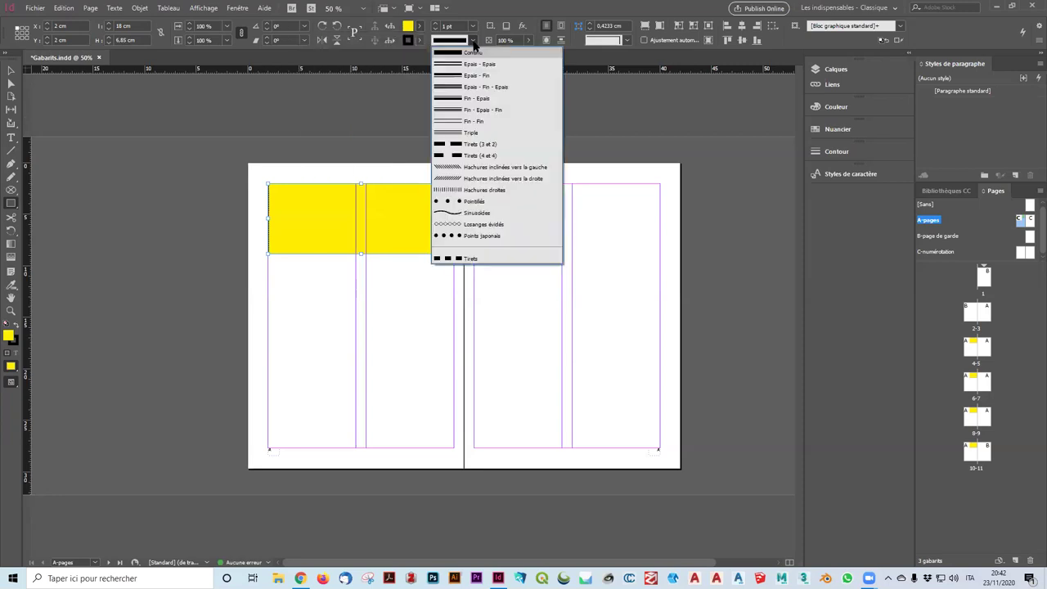
left_click(418, 40)
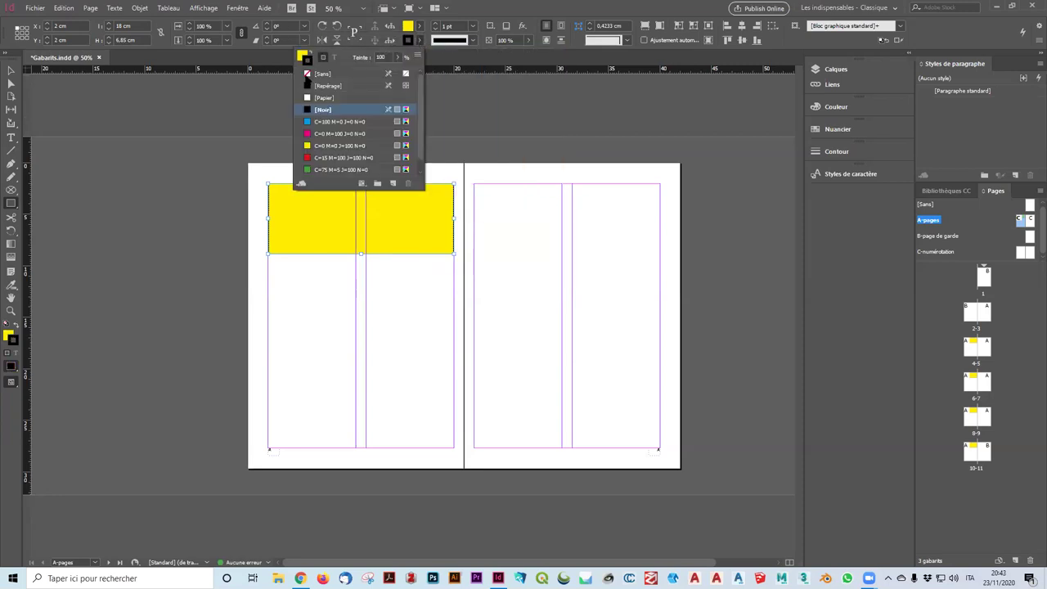
left_click(305, 74)
left_click(236, 159)
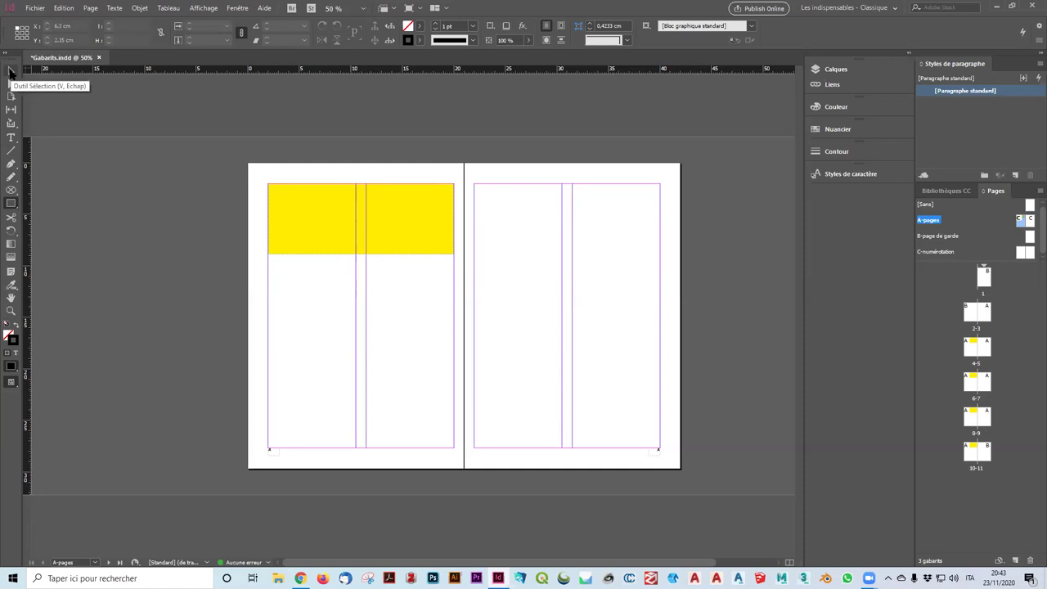
Step: Add a text frame across the full width of the yellow banner containing the centred text TITRE
left_click(10, 138)
left_click_drag(280, 199, 455, 227)
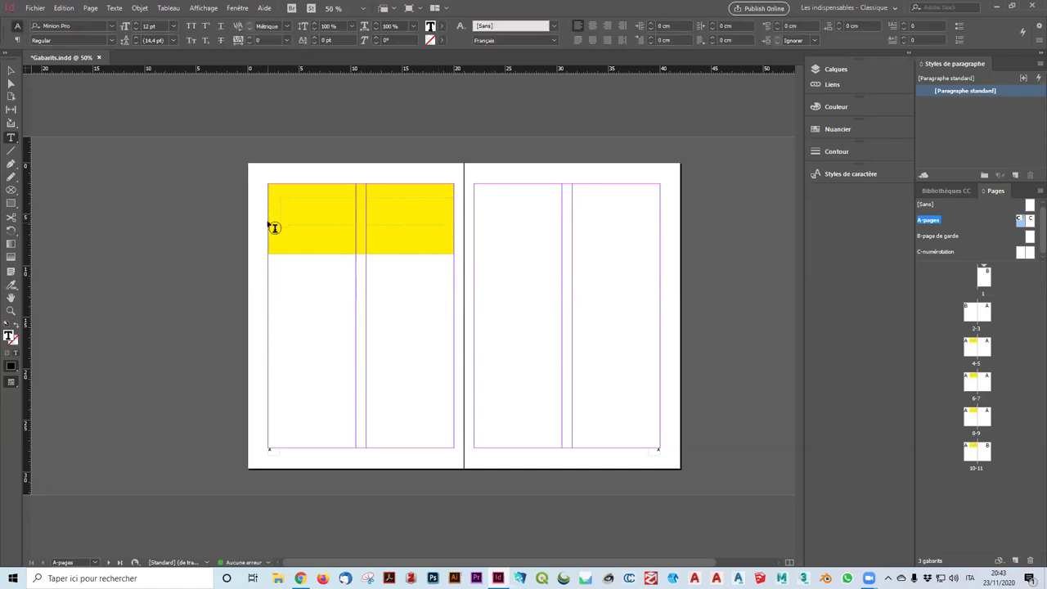
left_click_drag(269, 200, 453, 228)
left_click(594, 26)
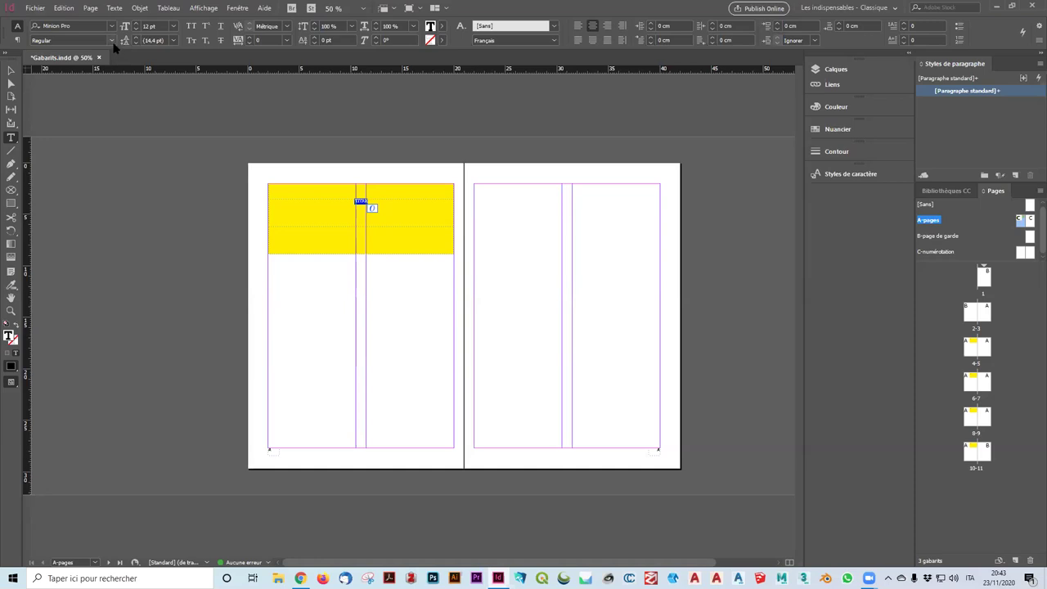
Step: Set the selected TITRE text to Brandon Grotesque Bold
left_click(111, 25)
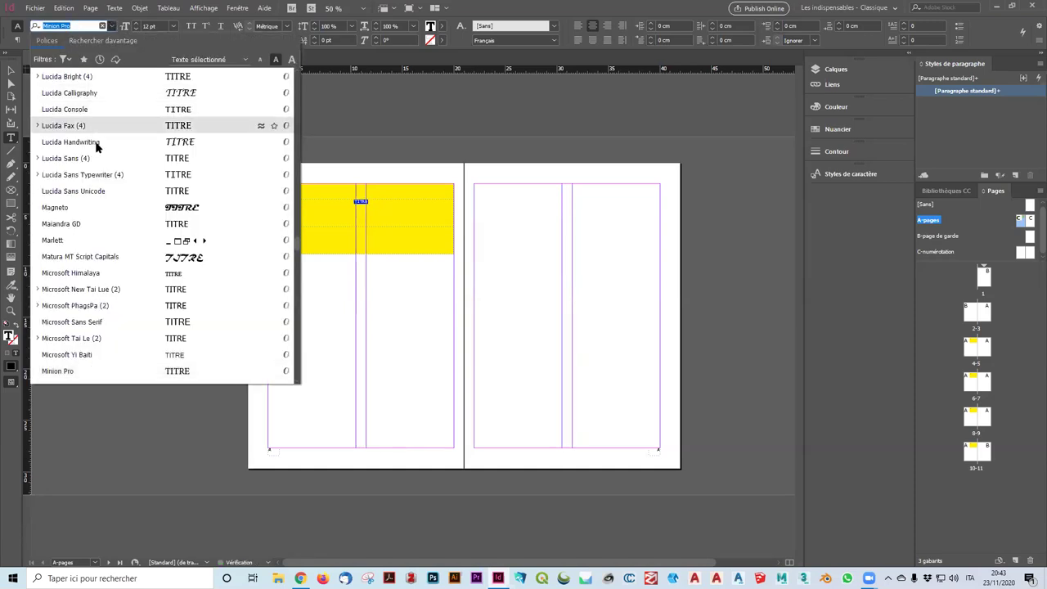
scroll(96, 146, "up", 2)
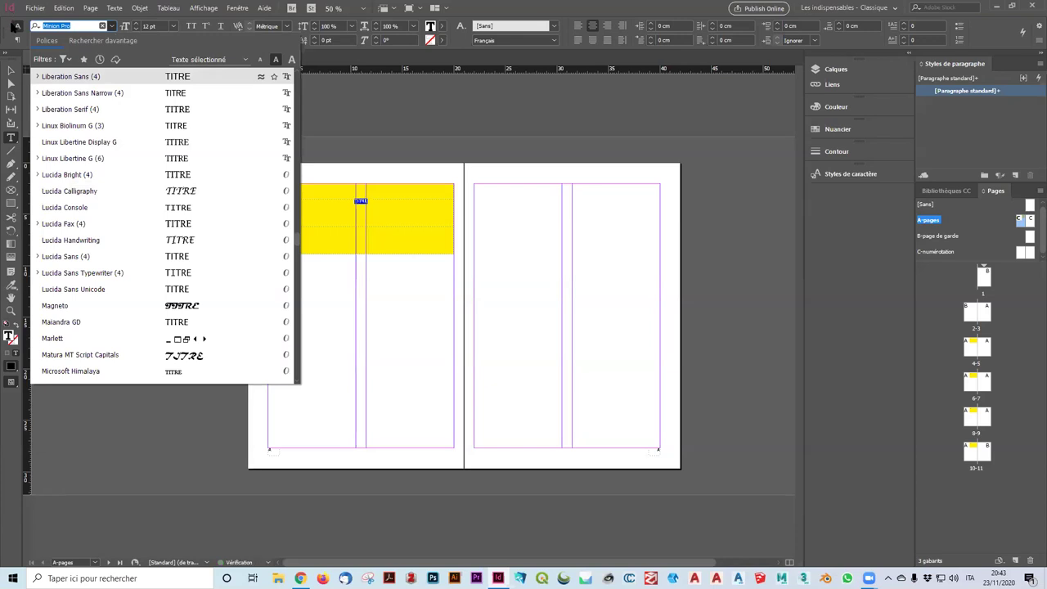
type("Bra")
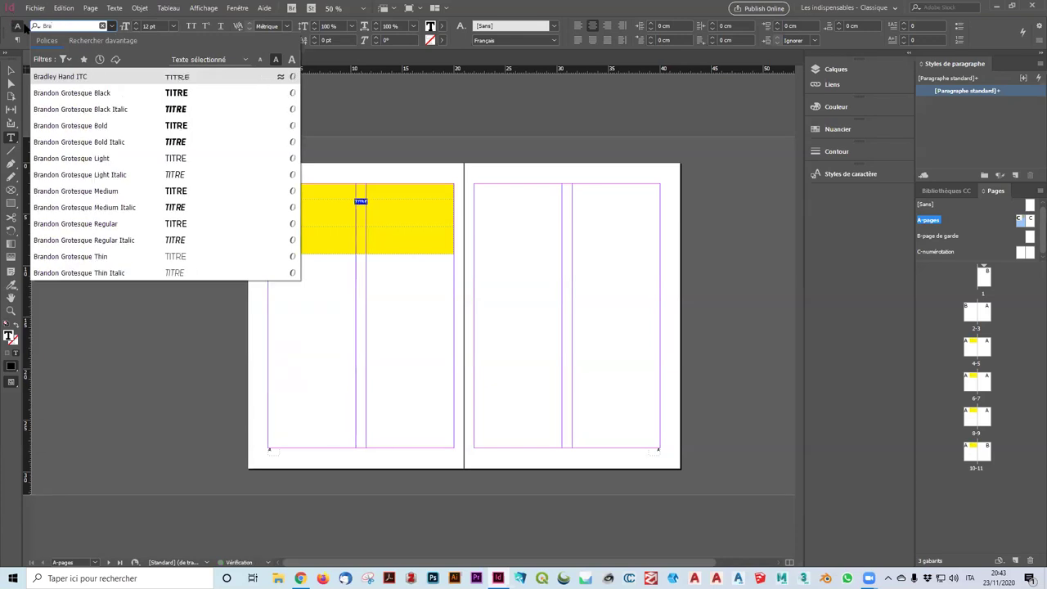
left_click(118, 125)
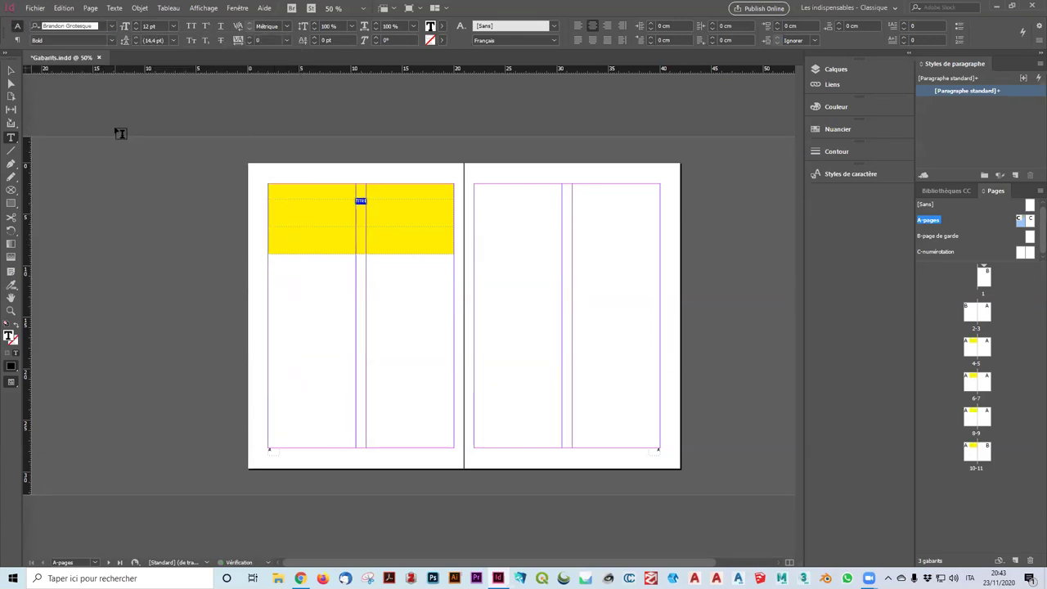
Step: Enlarge the TITRE text to 30 pt and deselect its frame
left_click(137, 23)
left_click(137, 24)
left_click(137, 23)
left_click(137, 24)
left_click(137, 24)
left_click(136, 23)
left_click(137, 24)
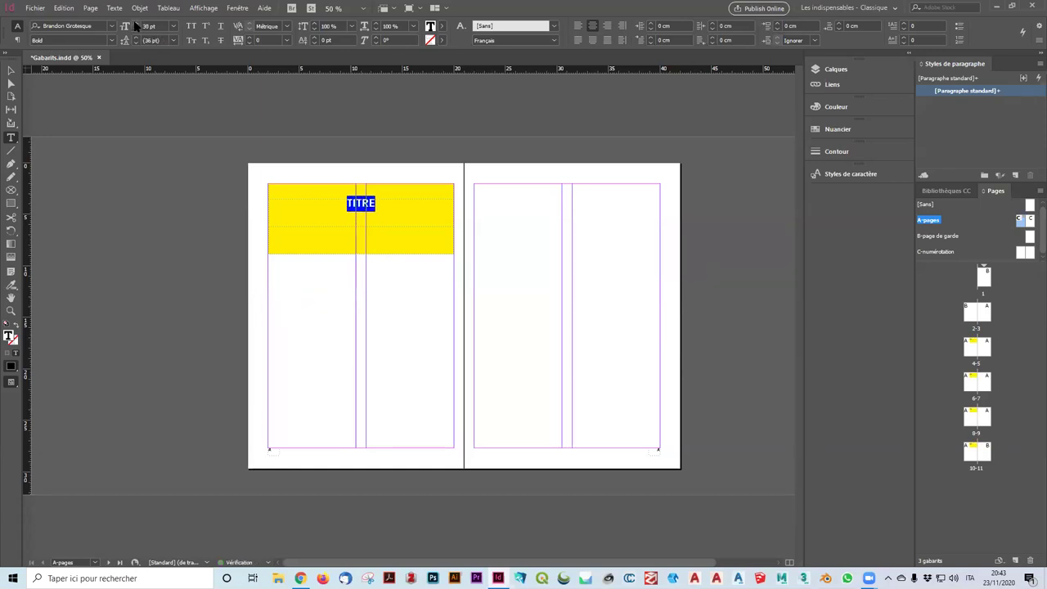
left_click(10, 72)
left_click(95, 107)
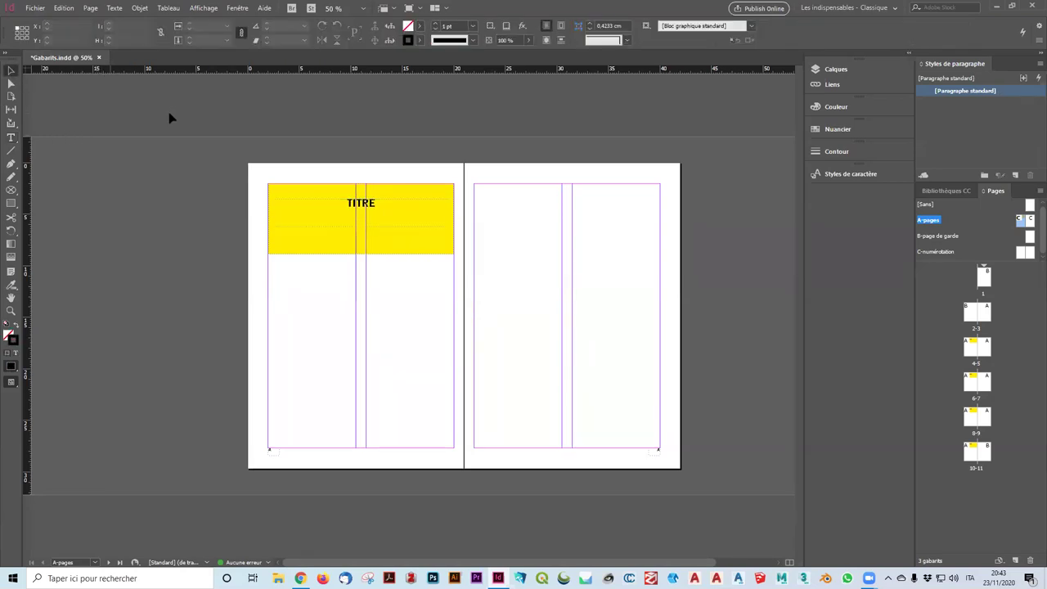
Step: Go to page 4 and examine the title banner and page numbers on the following spreads in preview mode
double_click(970, 351)
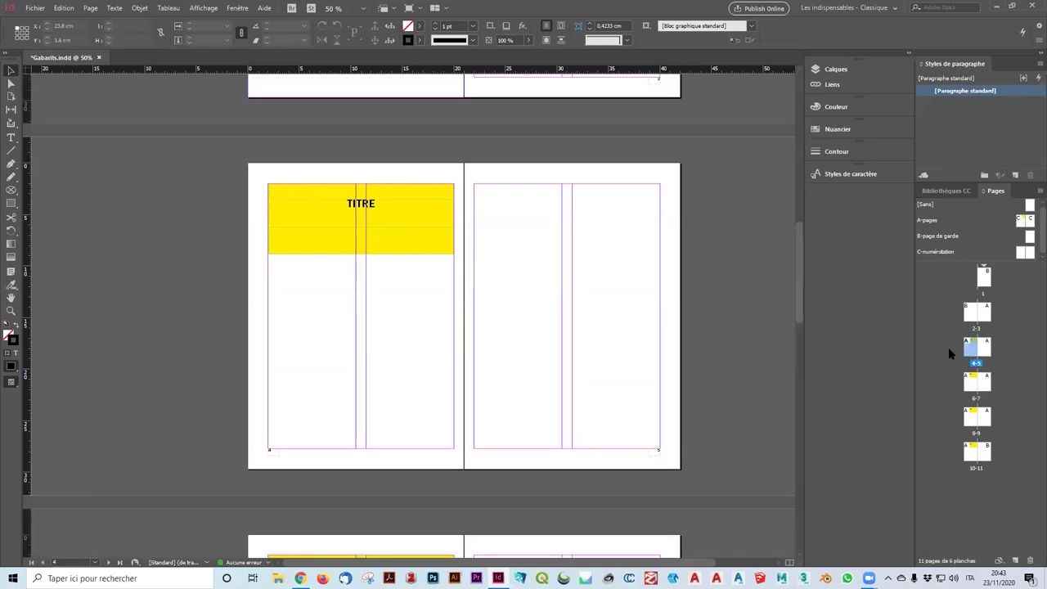
key("w")
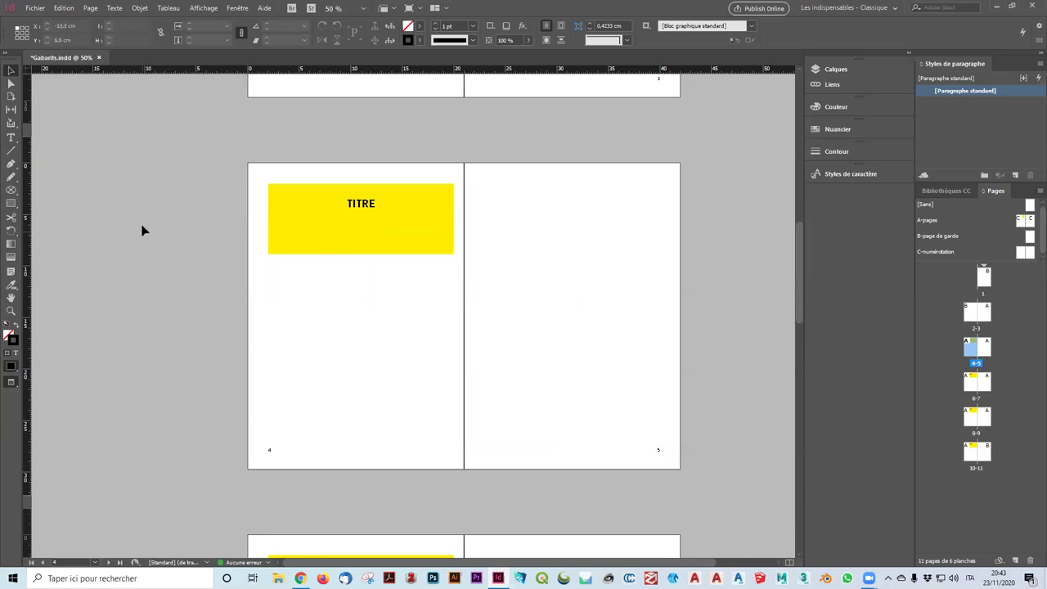
scroll(141, 229, "down", 3)
scroll(143, 225, "down", 9)
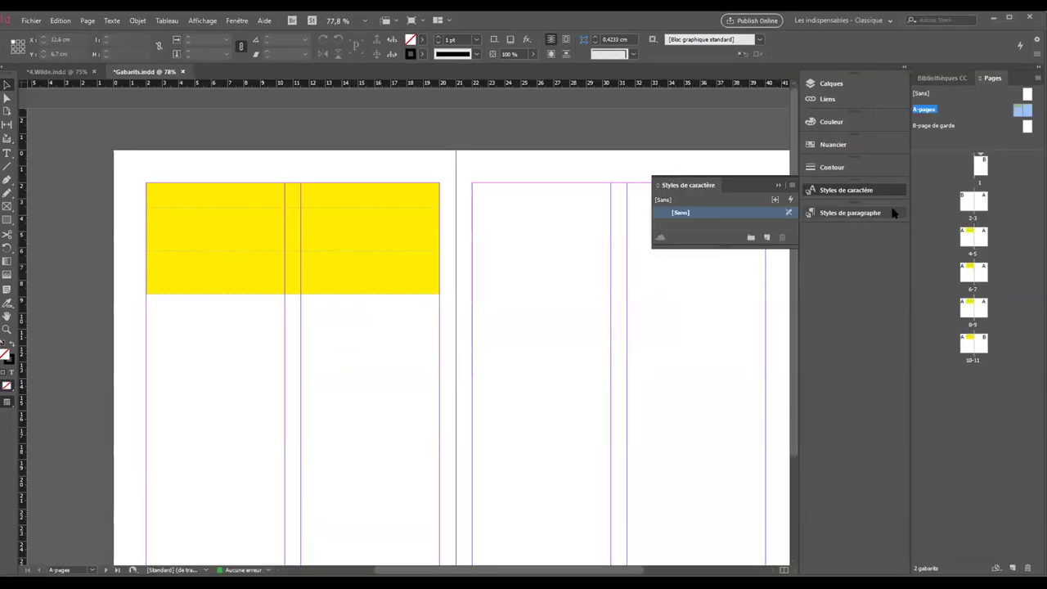
Step: Delete document pages 4 to 10, which use the A-pages master
left_click(967, 240)
left_click(963, 346, "shift")
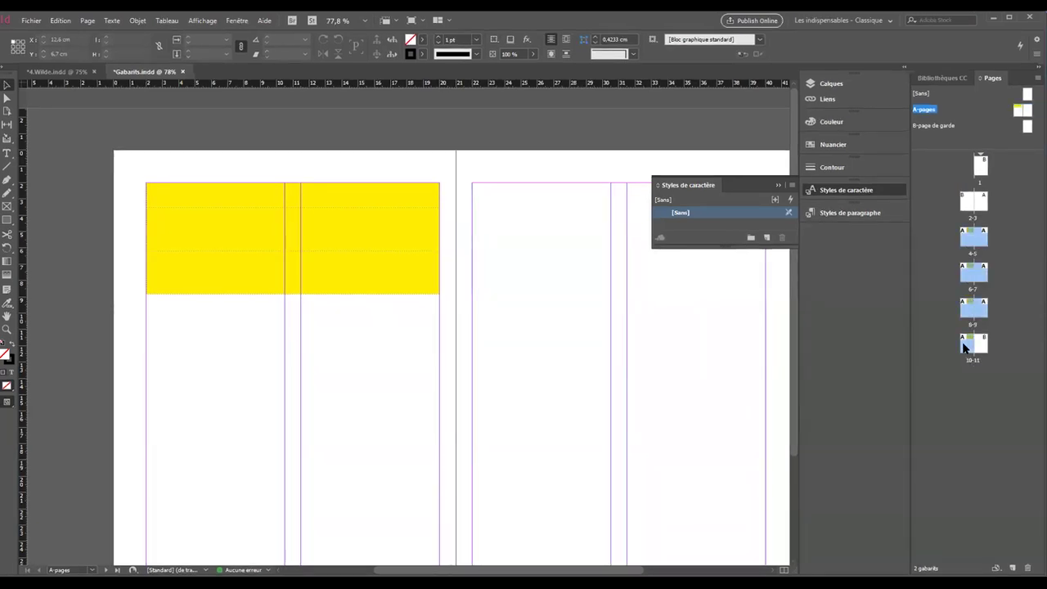
right_click(964, 346)
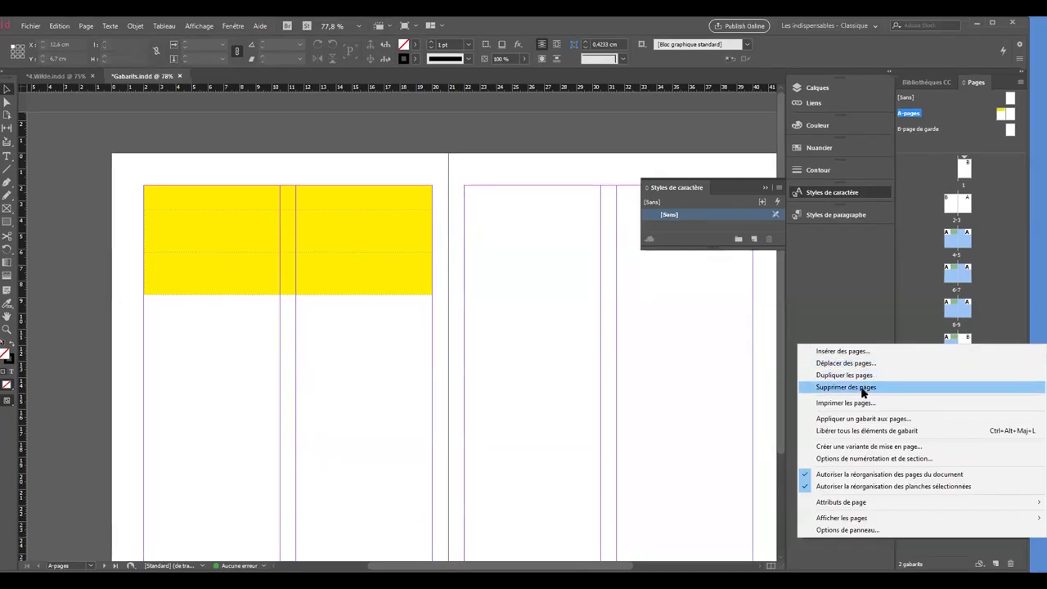
left_click(933, 388)
Step: Insert 5 pages after page 3 based on the A-pages master
left_click(980, 203)
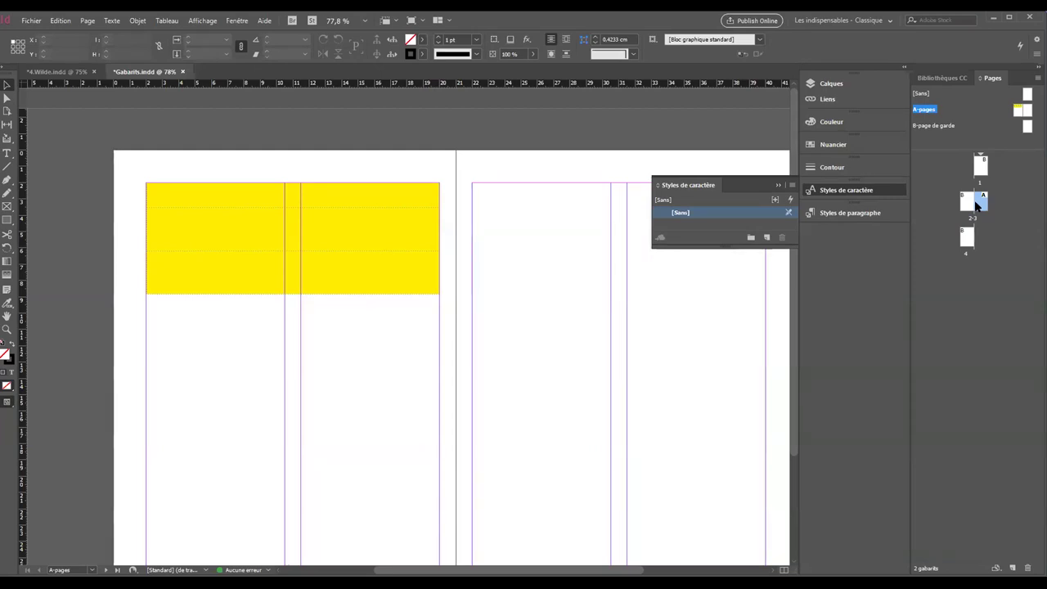
right_click(976, 206)
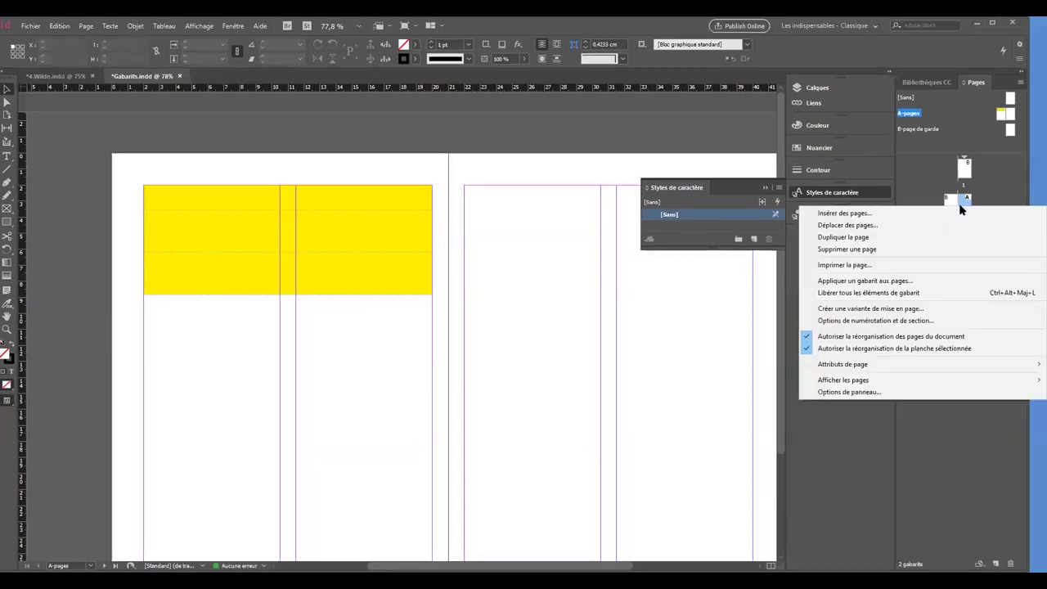
left_click(883, 215)
left_click_drag(504, 242, 760, 166)
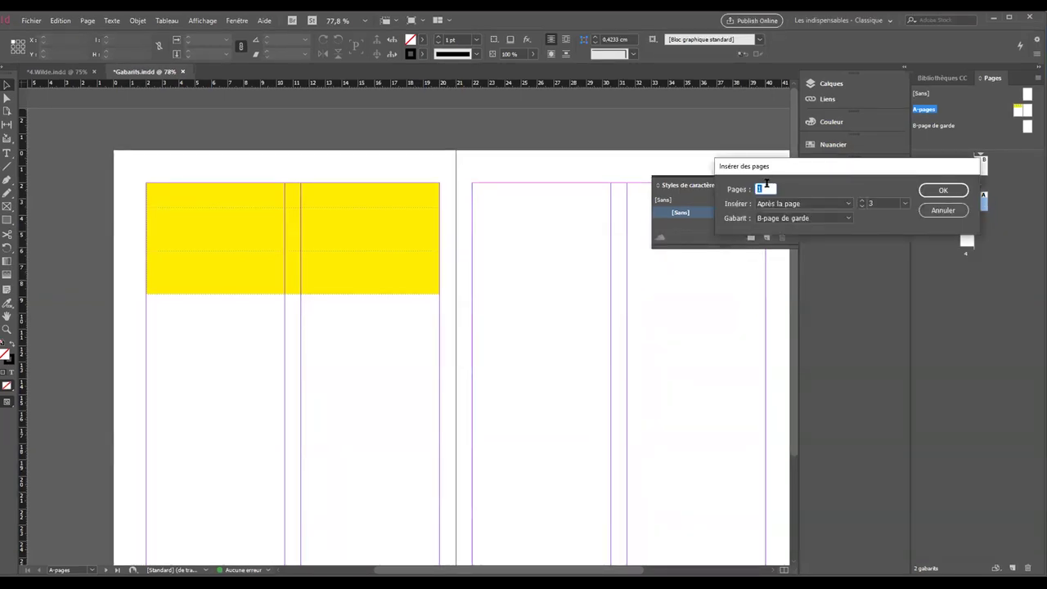
type("5")
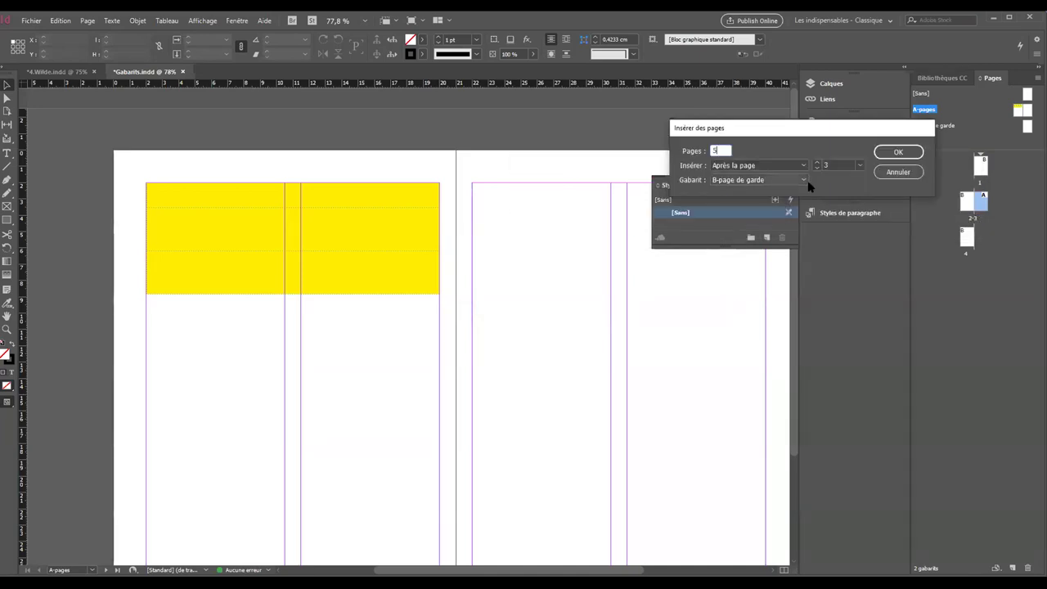
left_click(800, 180)
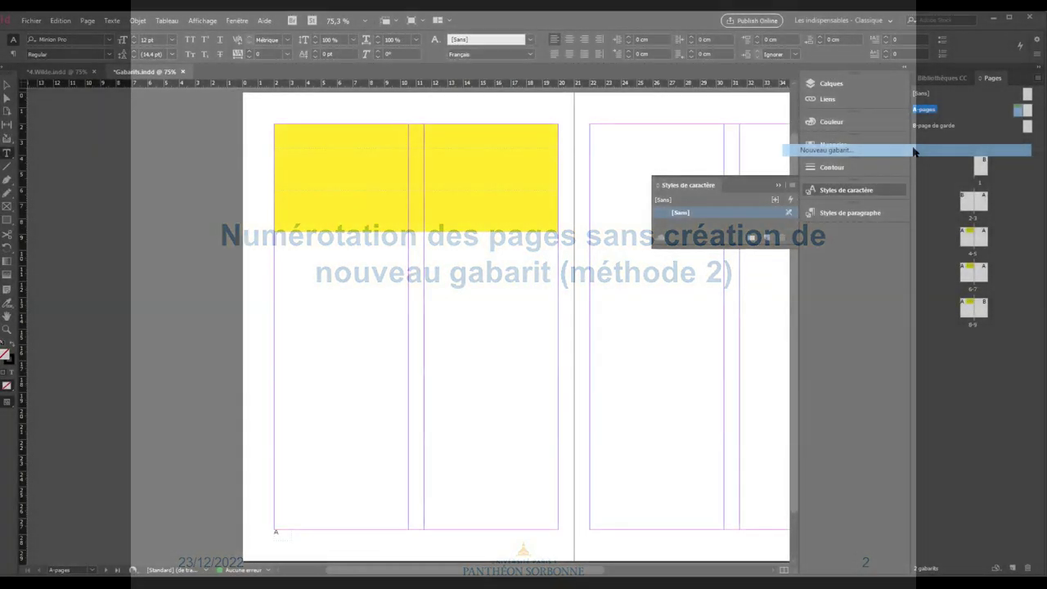
Step: Create a two-page A4 master with prefix C, named pages-bis and based on no other master
left_click(908, 150)
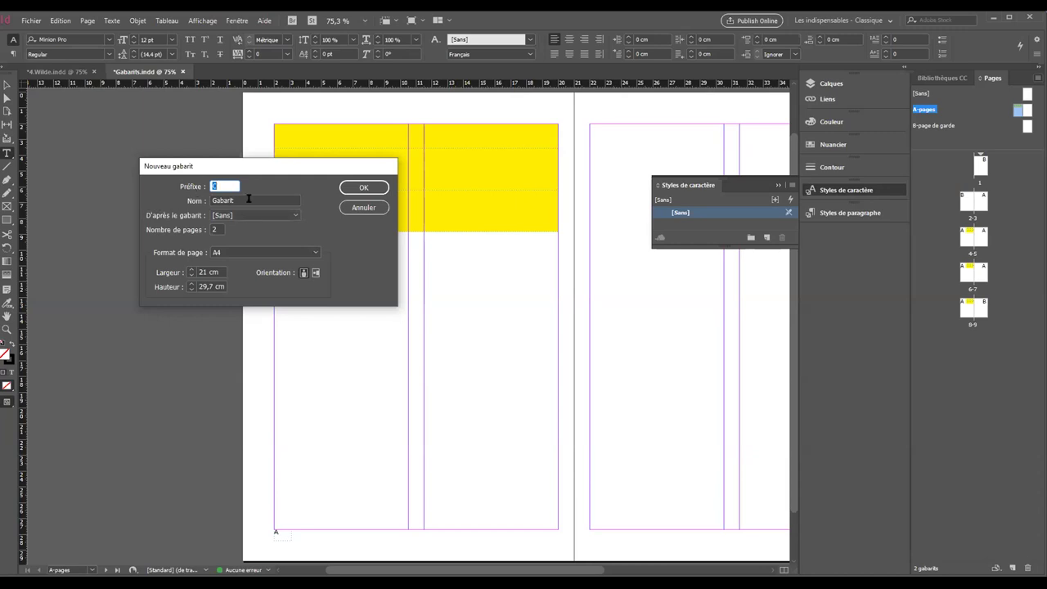
key("Tab")
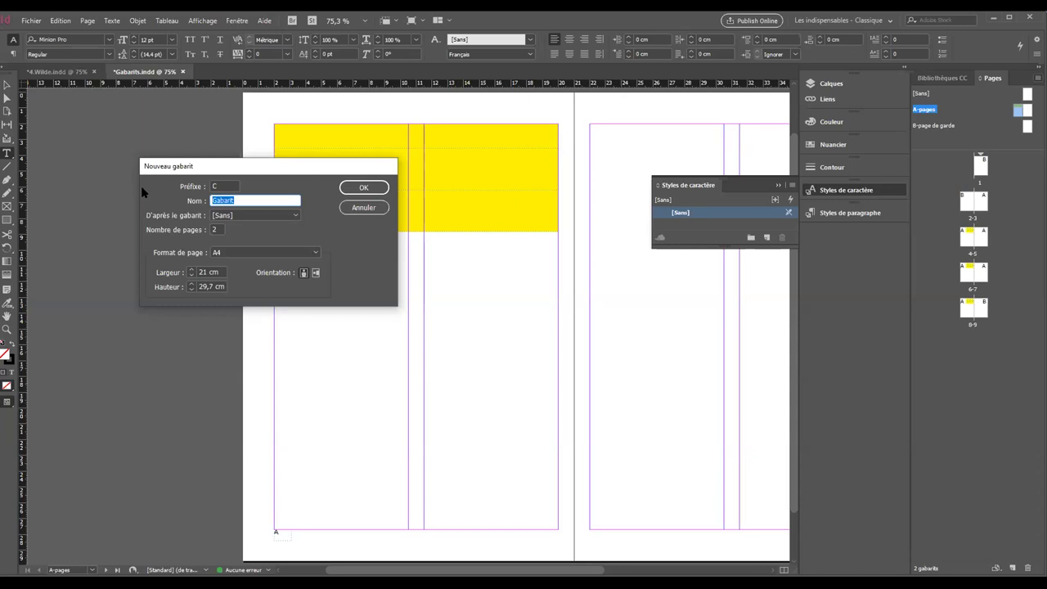
type("pages-bis")
left_click(291, 211)
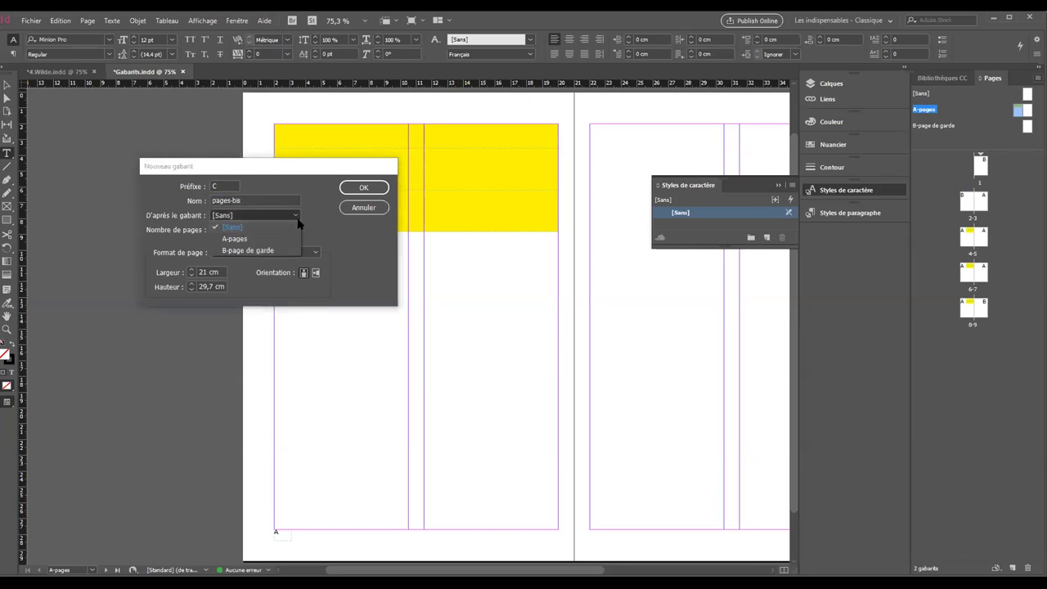
left_click(306, 225)
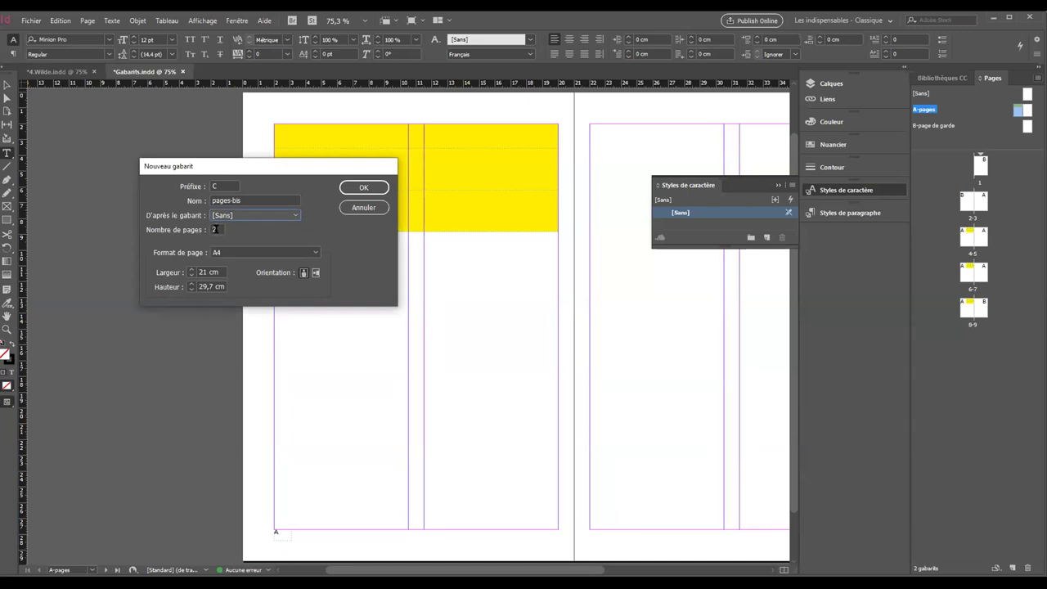
double_click(215, 229)
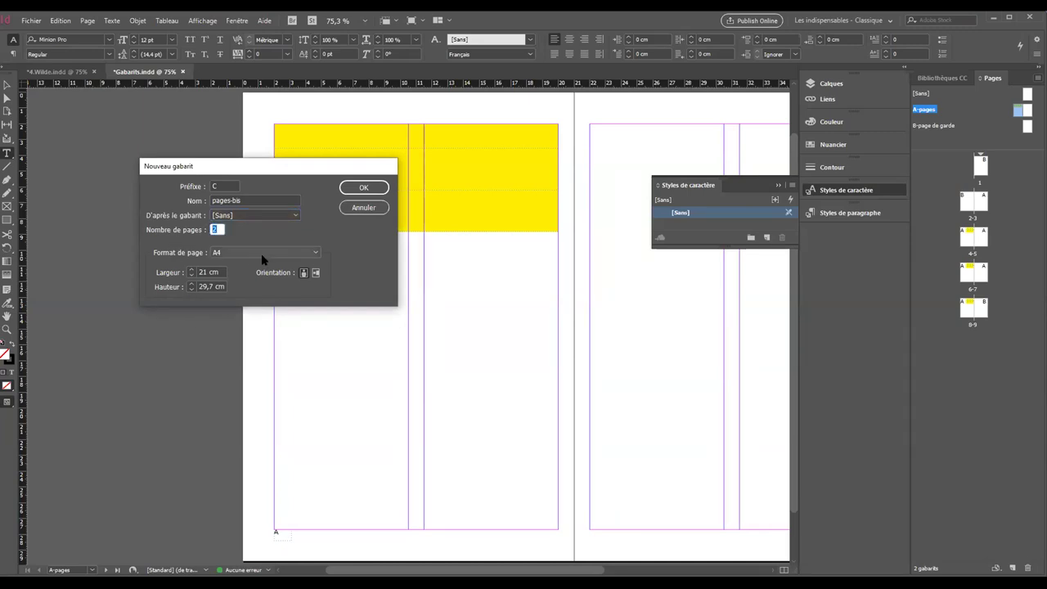
left_click(364, 187)
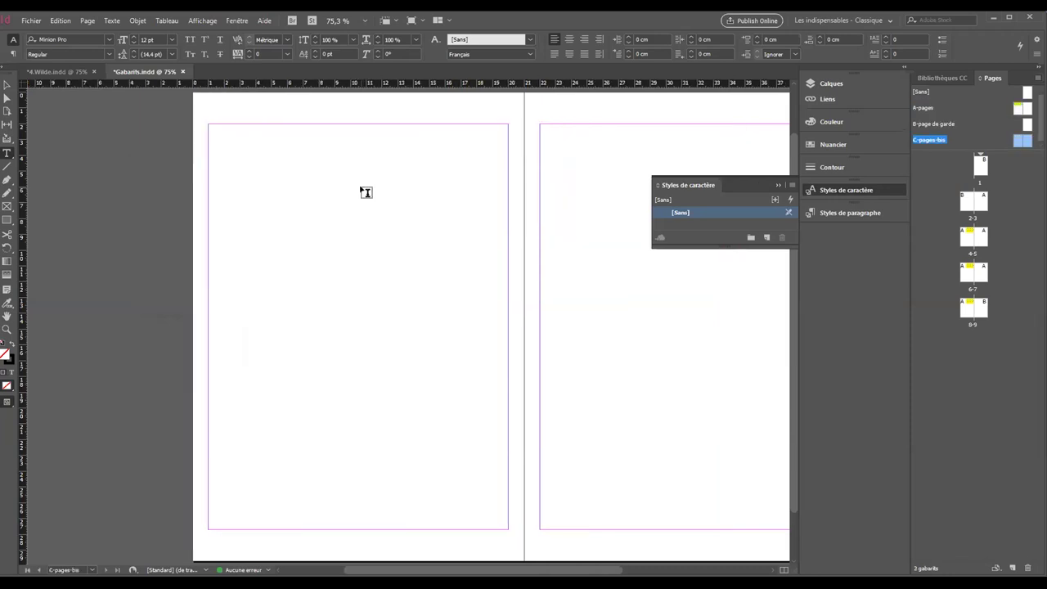
Step: Set both pages of the C-pages-bis master to two columns with a 1 cm gutter
left_click(167, 21)
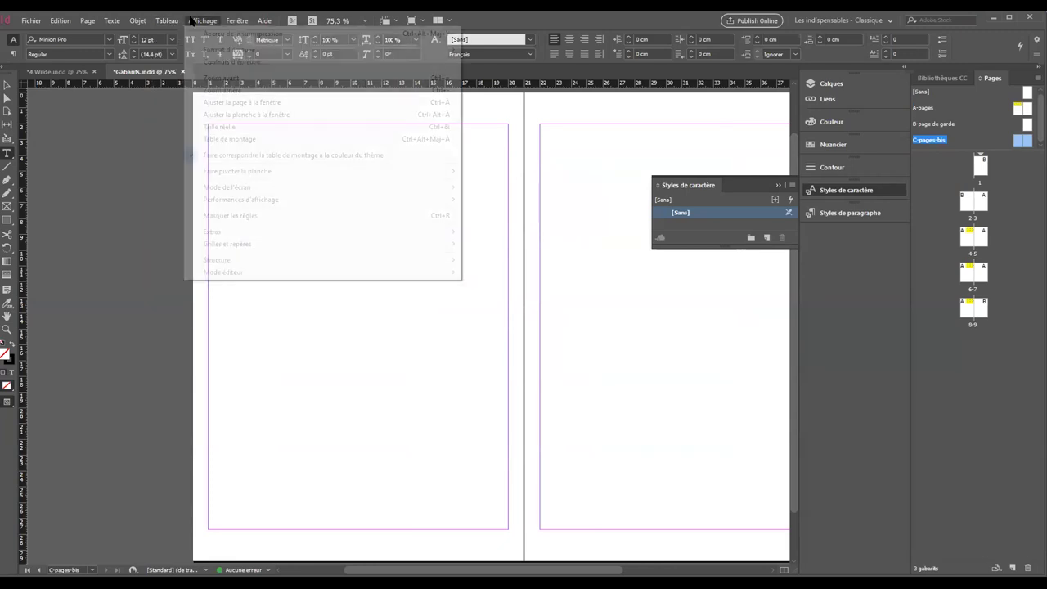
mouse_move(143, 20)
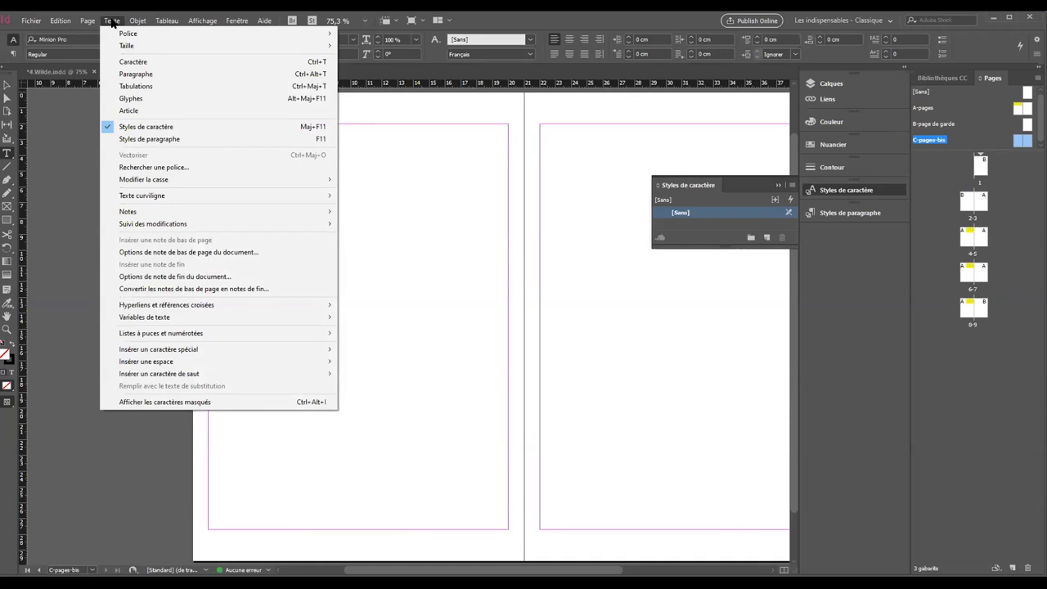
left_click(123, 45)
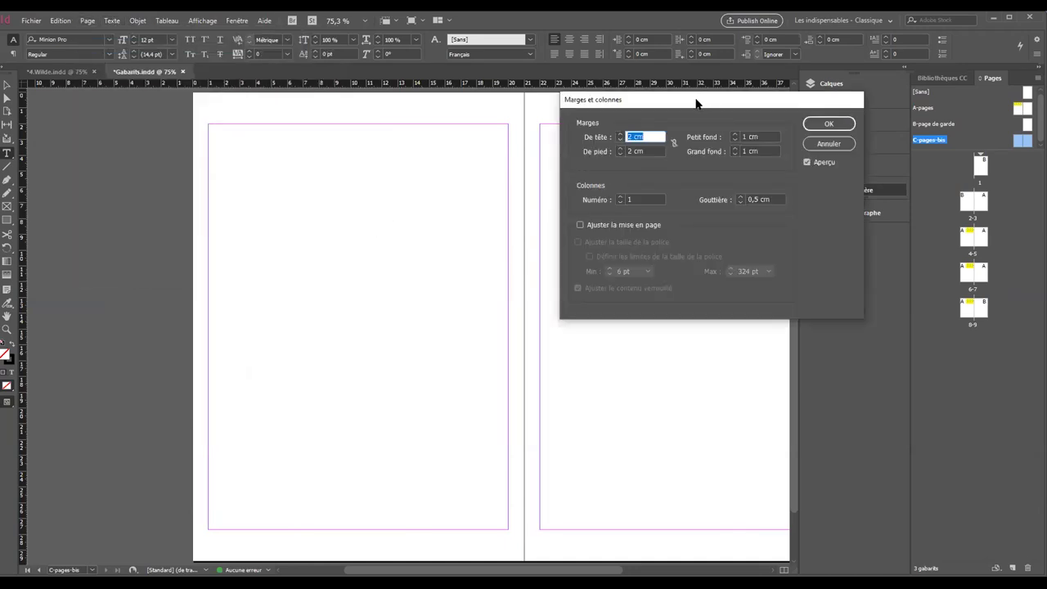
left_click_drag(697, 103, 414, 102)
left_click(336, 195)
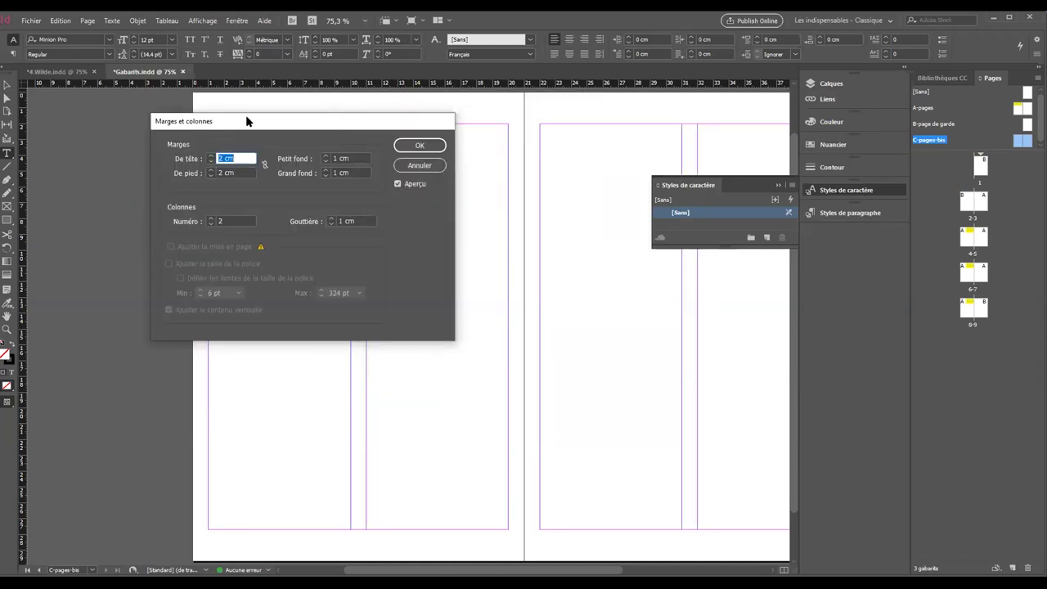
left_click_drag(248, 121, 151, 120)
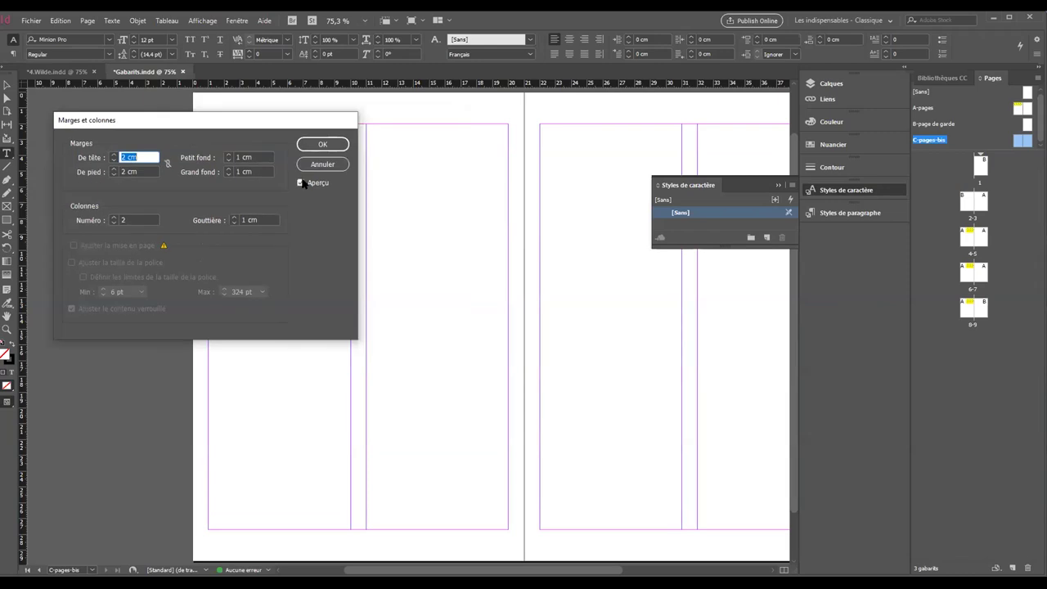
left_click(299, 183)
left_click_drag(276, 127, 230, 183)
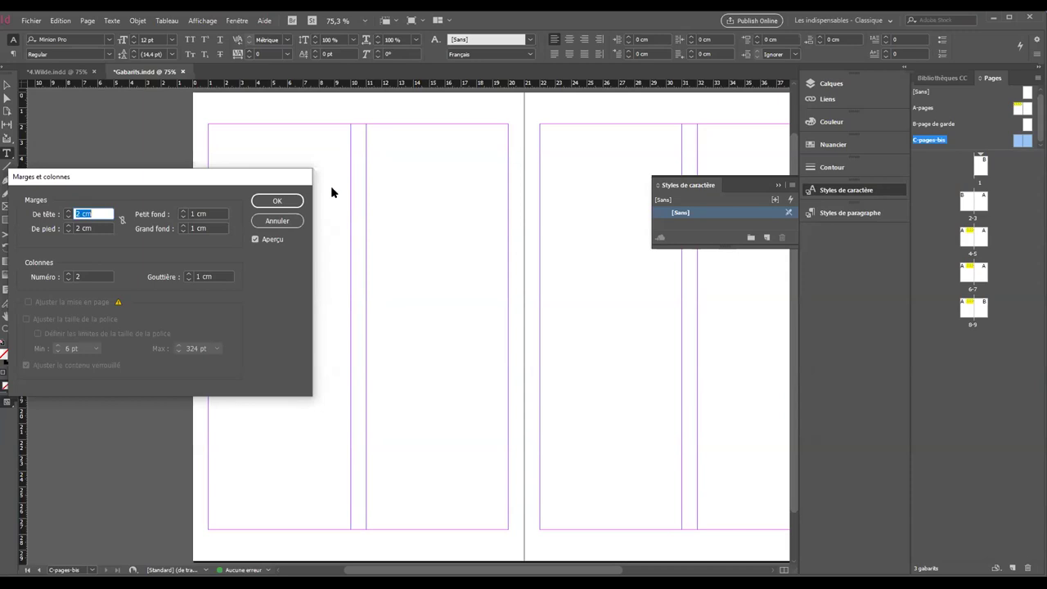
left_click(298, 200)
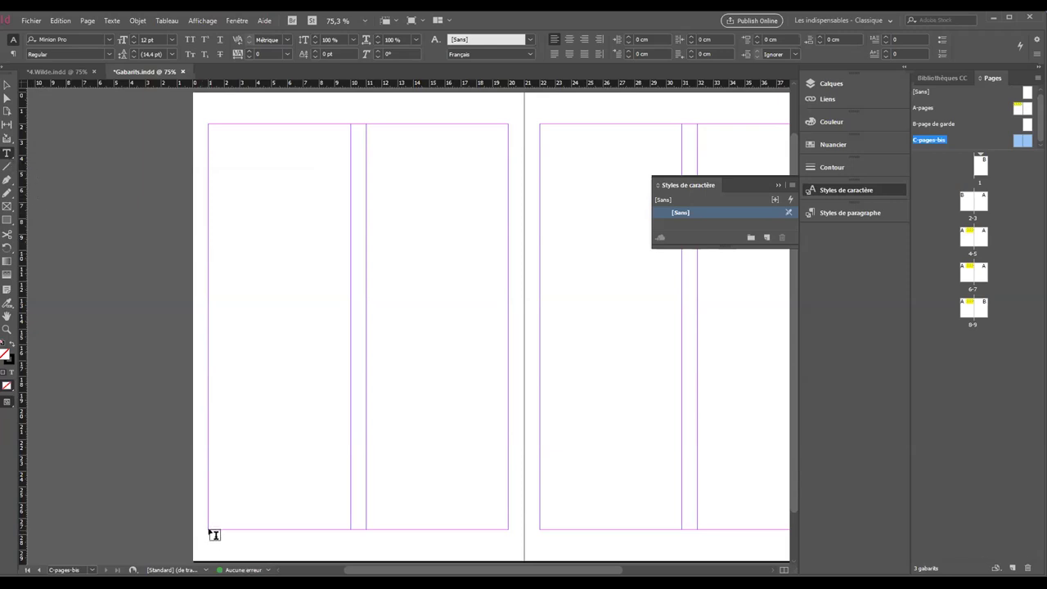
Step: Draw a small text frame just below the left page's lower margin, at its outer corner, and insert the current page number marker
left_click_drag(209, 530, 233, 544)
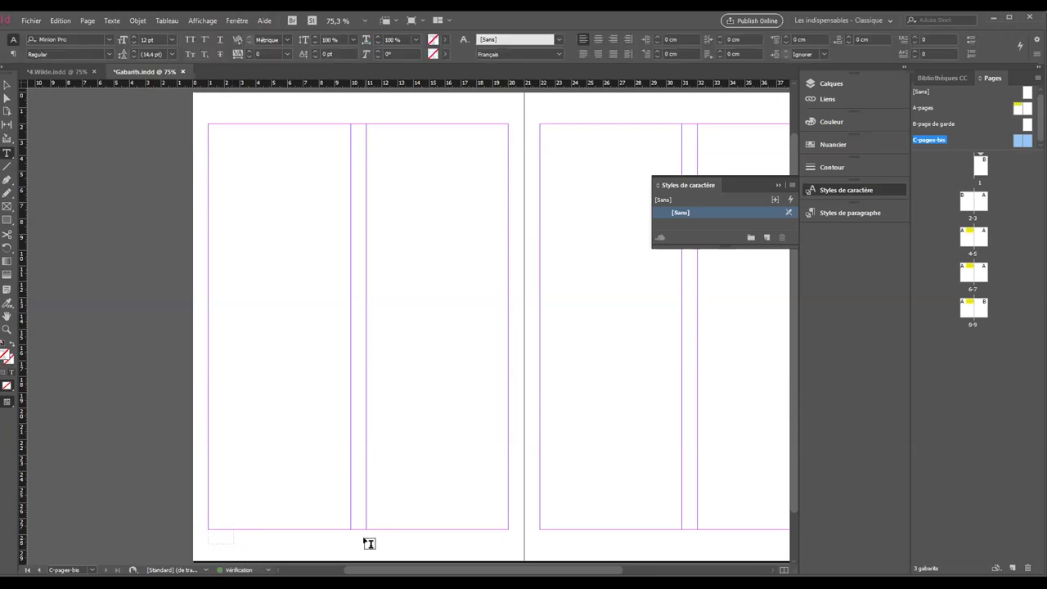
left_click(110, 22)
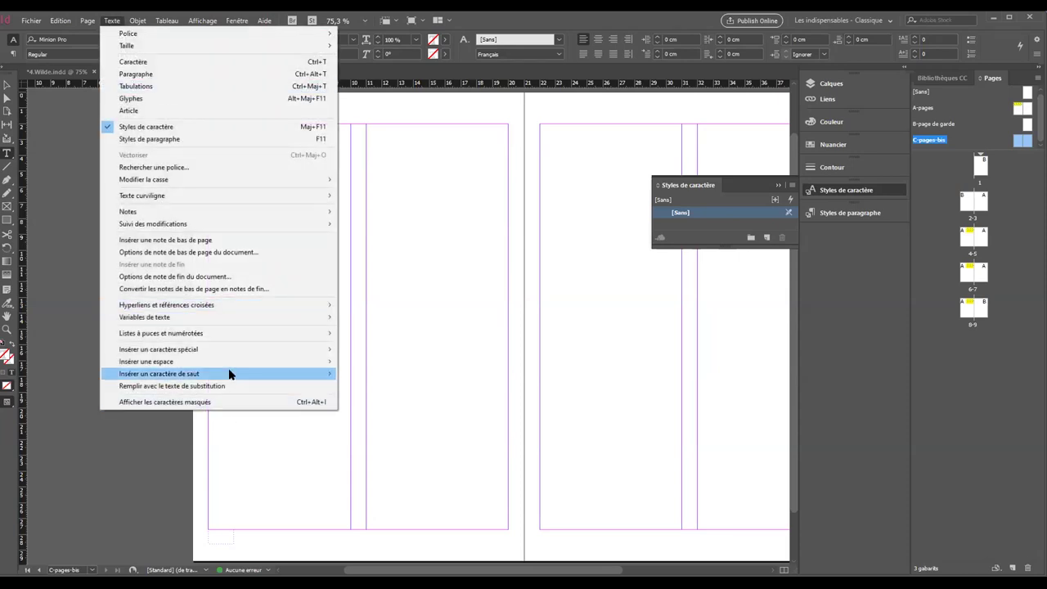
mouse_move(242, 352)
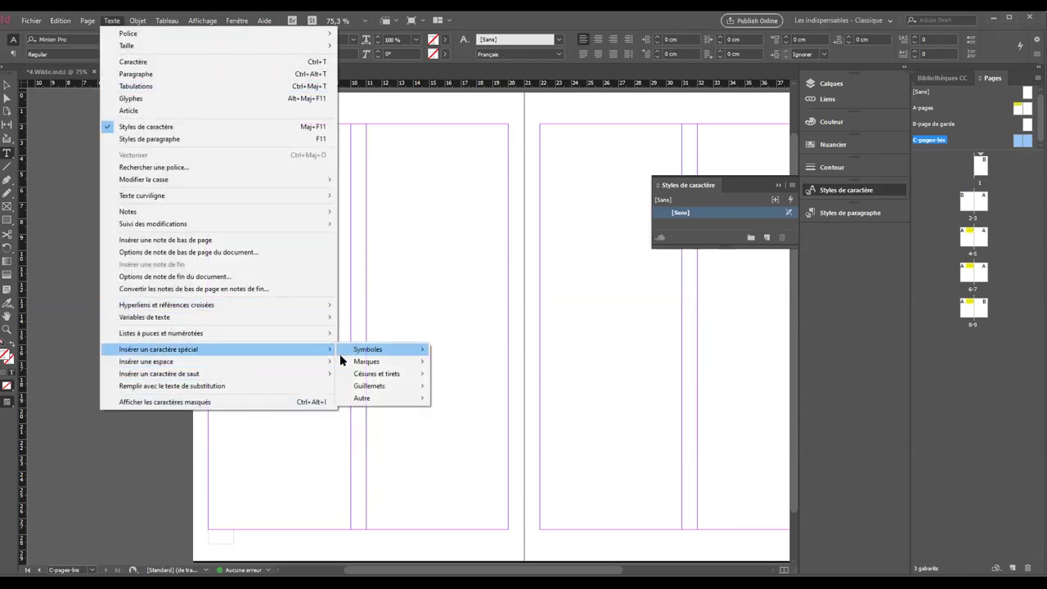
mouse_move(347, 364)
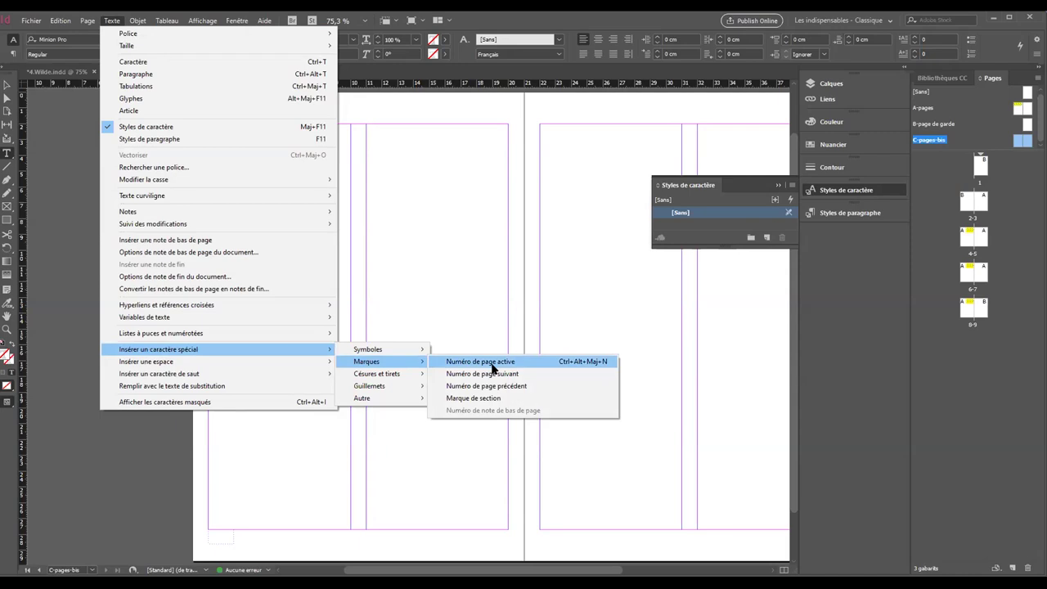
left_click(493, 366)
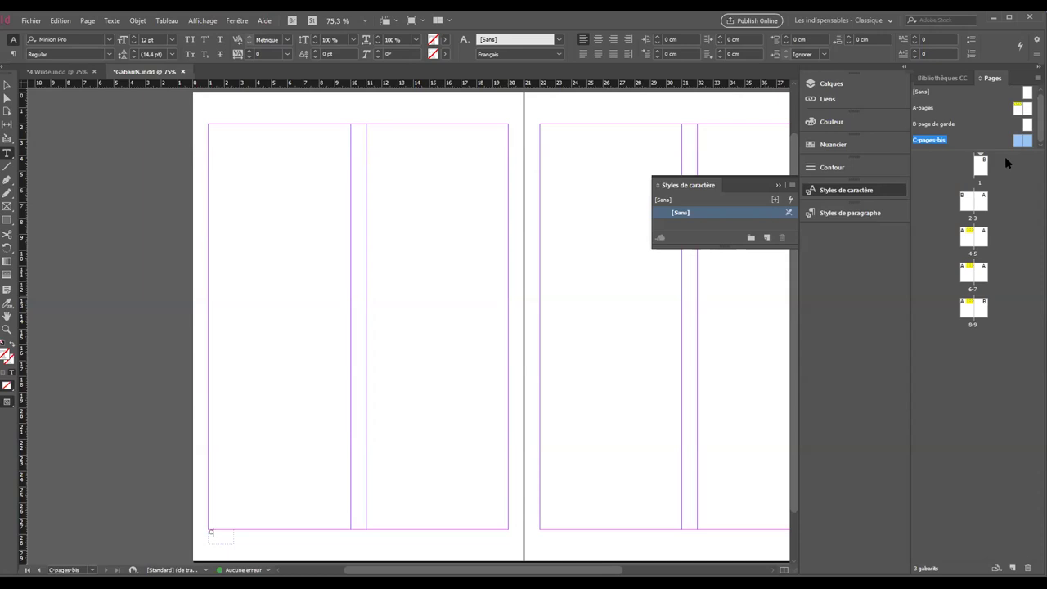
Step: Go to page 1 and examine its numbering and section options, including the page-number styles and the section prefix option
double_click(981, 165)
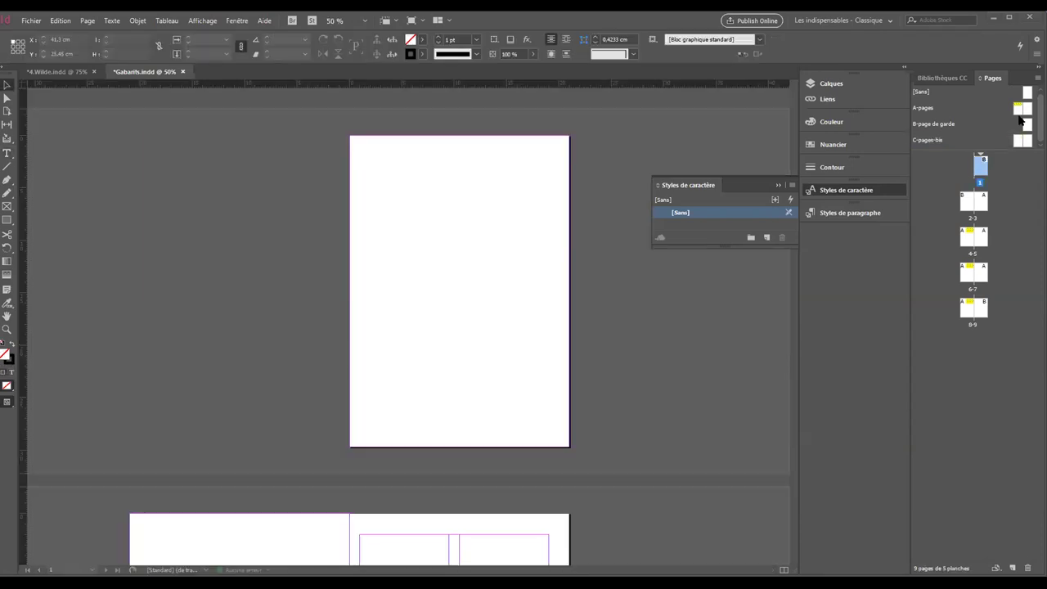
left_click(85, 21)
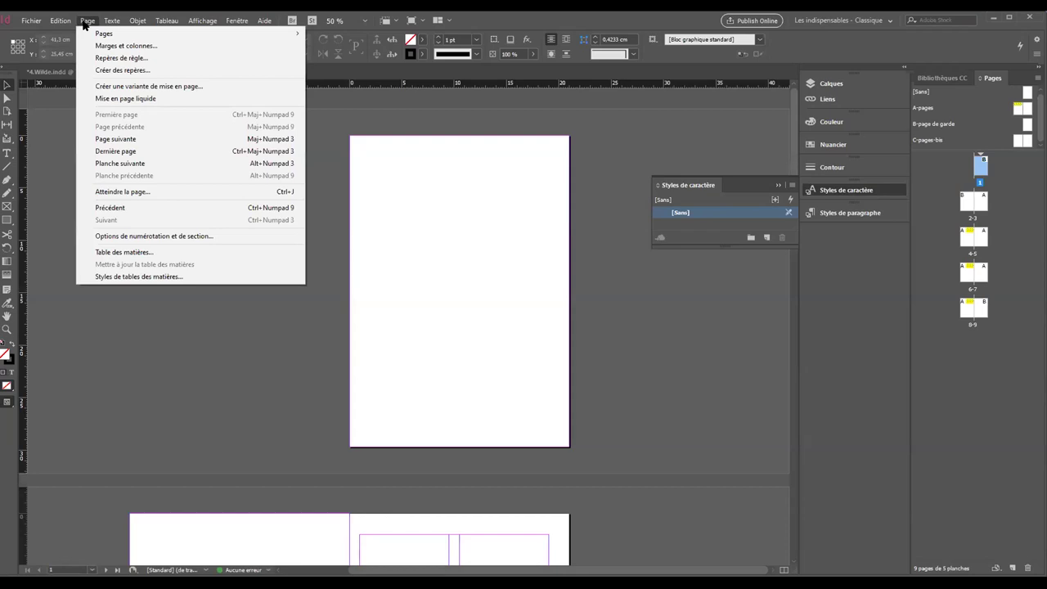
left_click(153, 237)
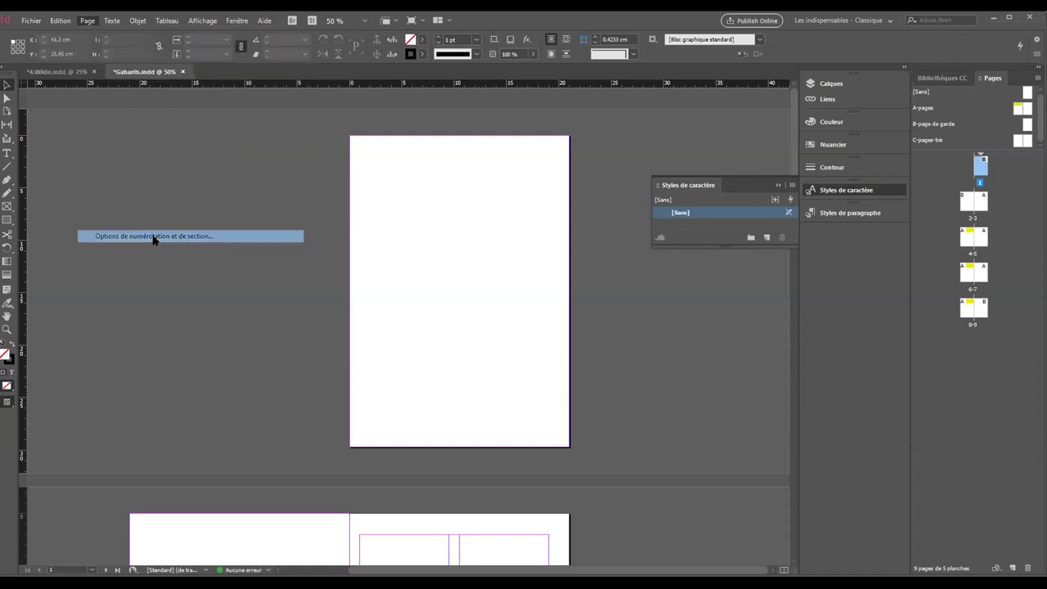
left_click_drag(593, 172, 366, 143)
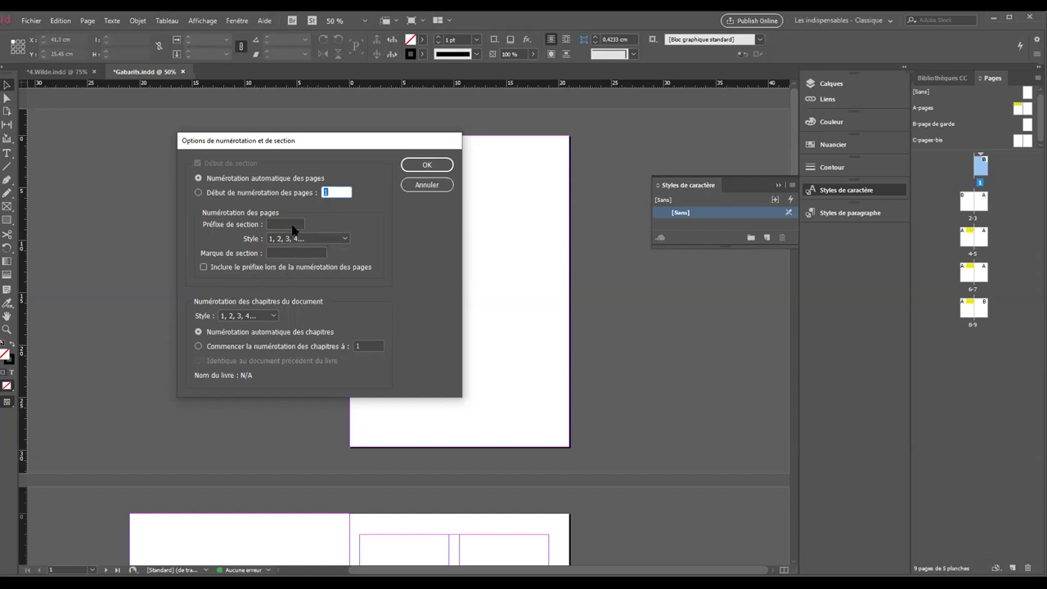
left_click(343, 238)
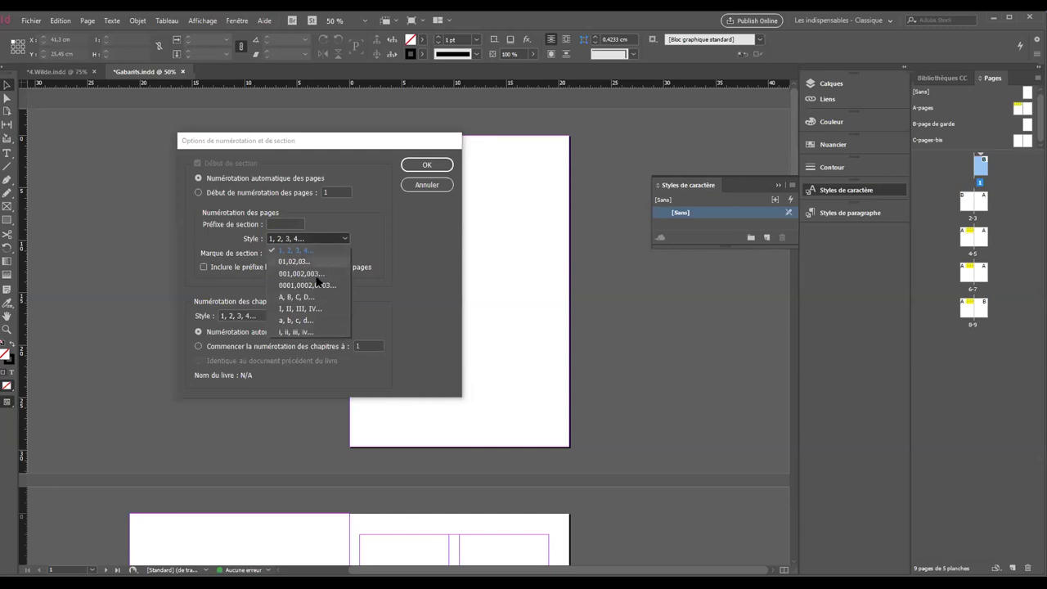
left_click(376, 253)
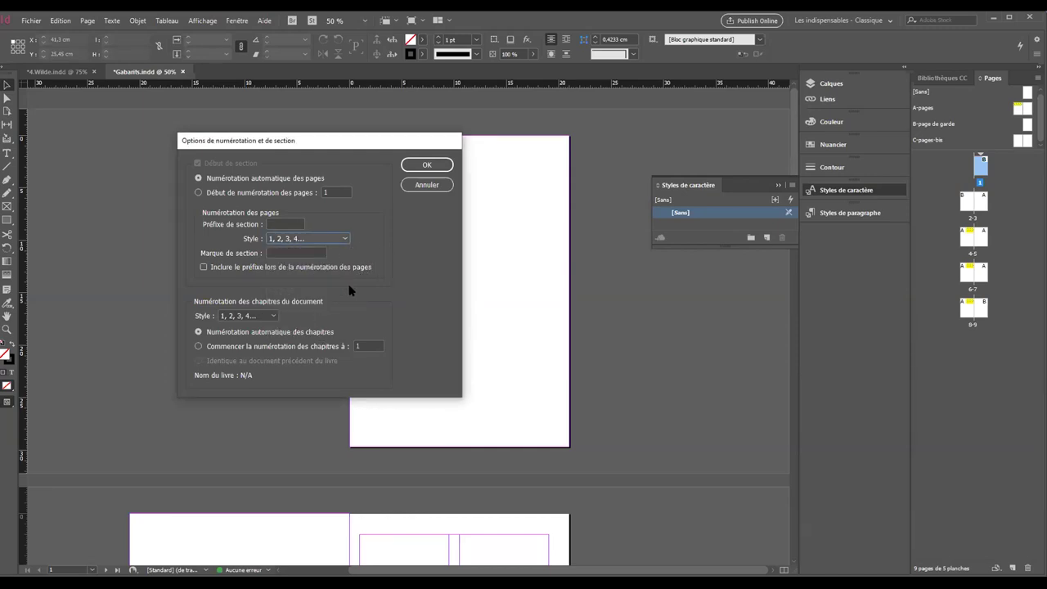
left_click(204, 267)
left_click(210, 273)
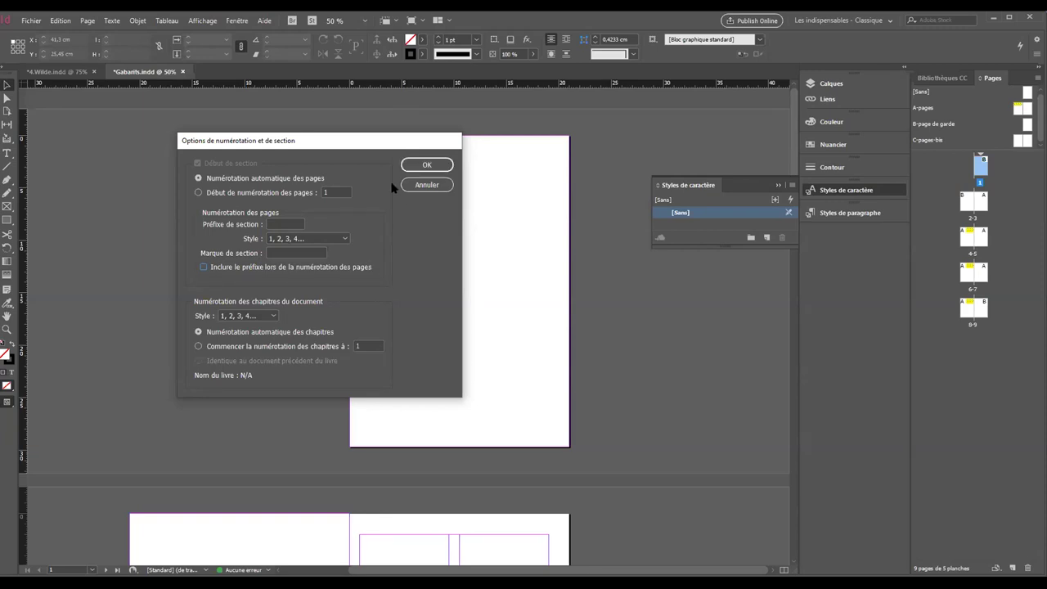
left_click(429, 164)
Step: Switch to the 4.Wilde.indd document and open its numbering and section options
left_click(71, 74)
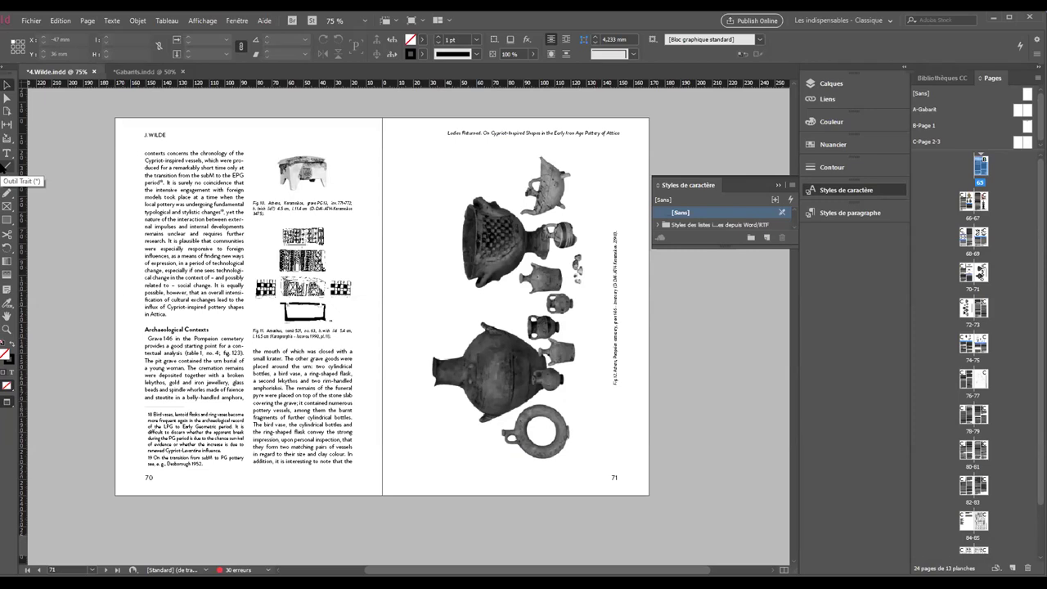
left_click(9, 167)
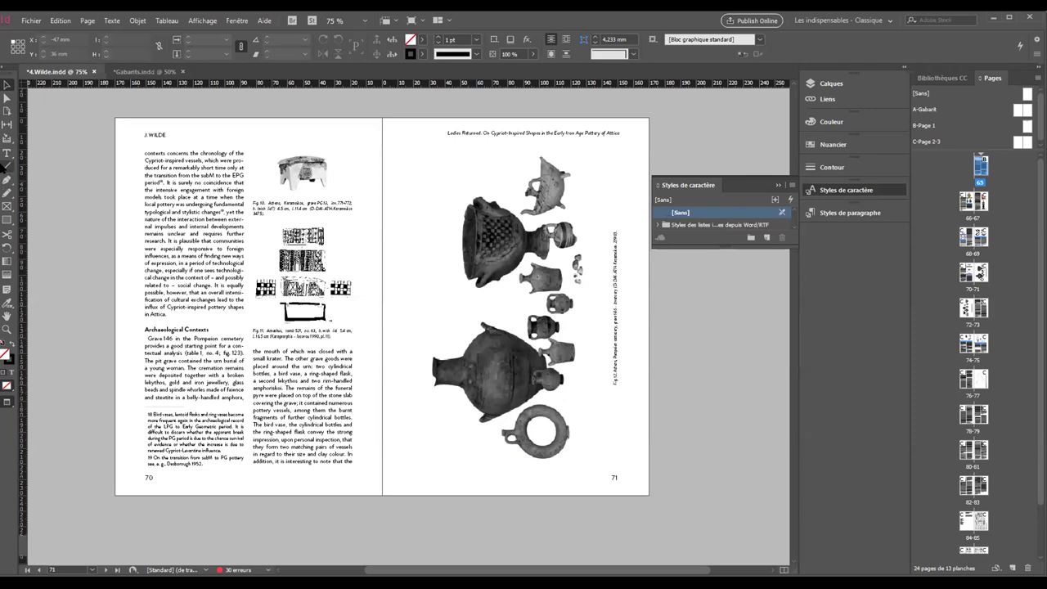
left_click(87, 20)
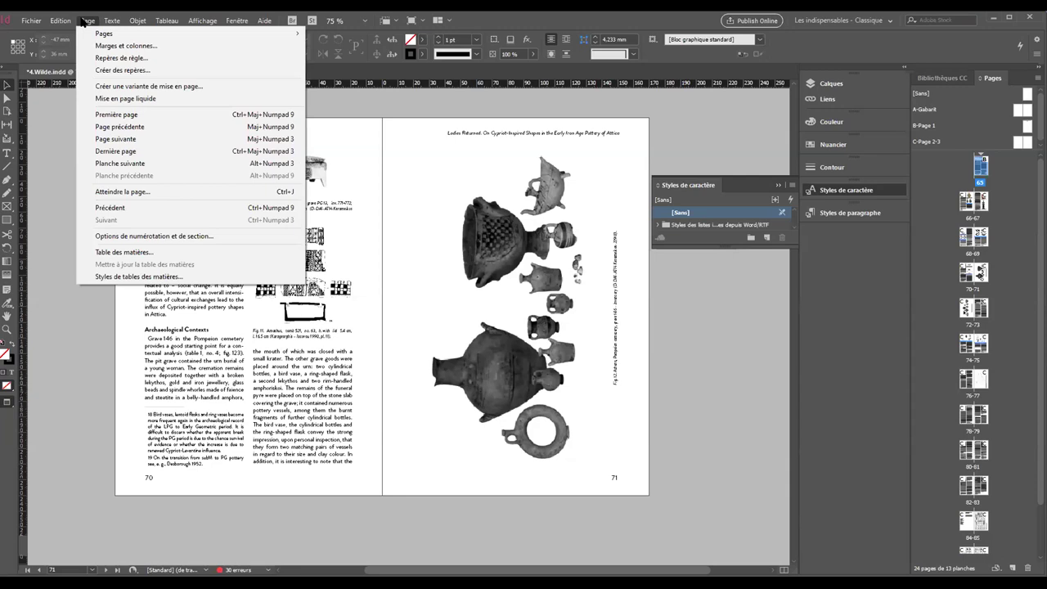
left_click(141, 235)
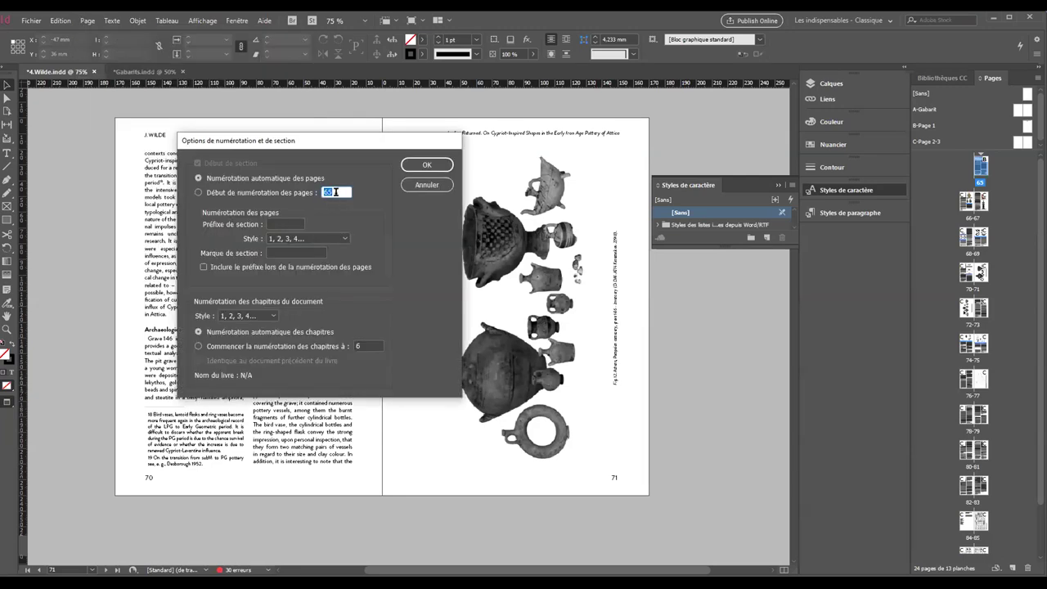